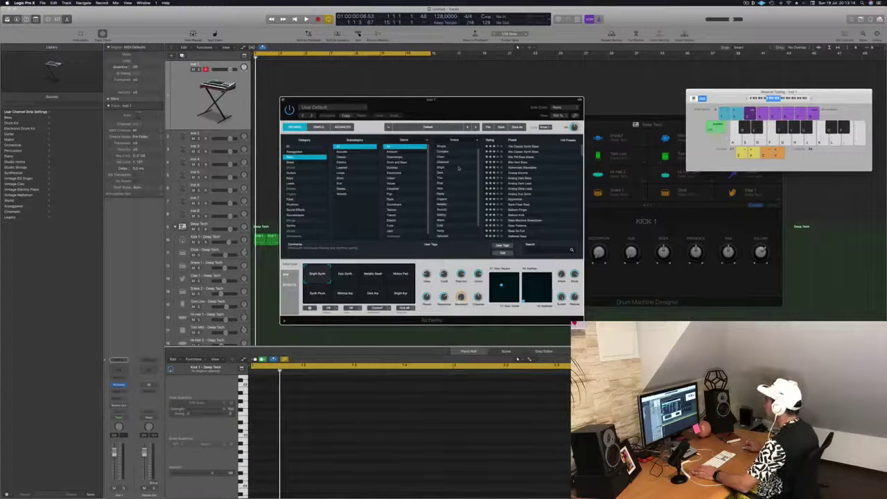
- Filter the bass presets by the timbre listed just above Mysterious and load the 70s Classic Synth Bass preset
scroll(458, 177, "down", 2)
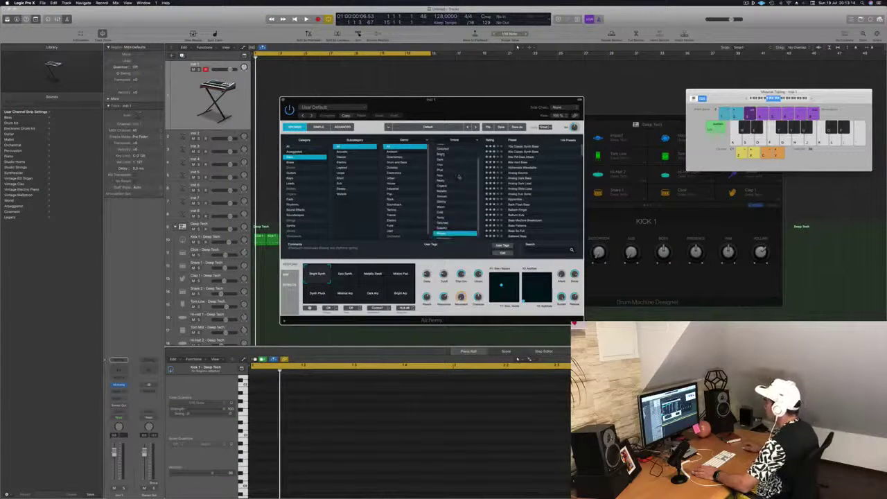
scroll(407, 174, "down", 1)
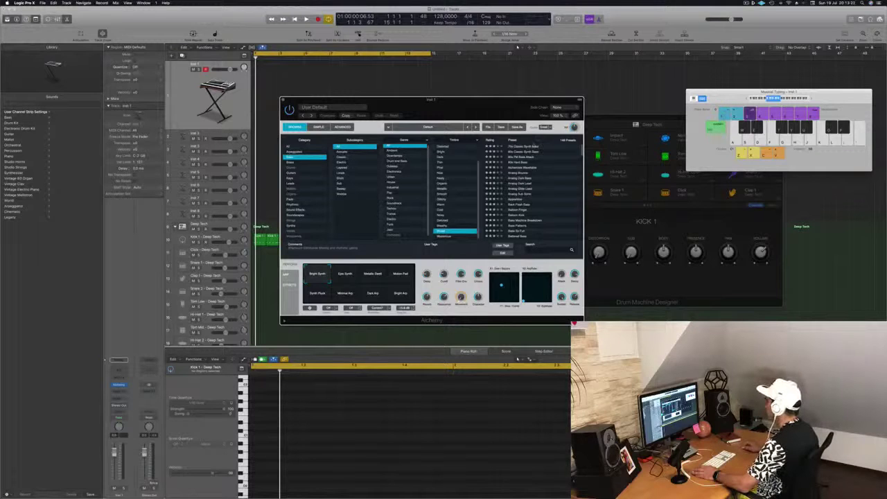
left_click(454, 231)
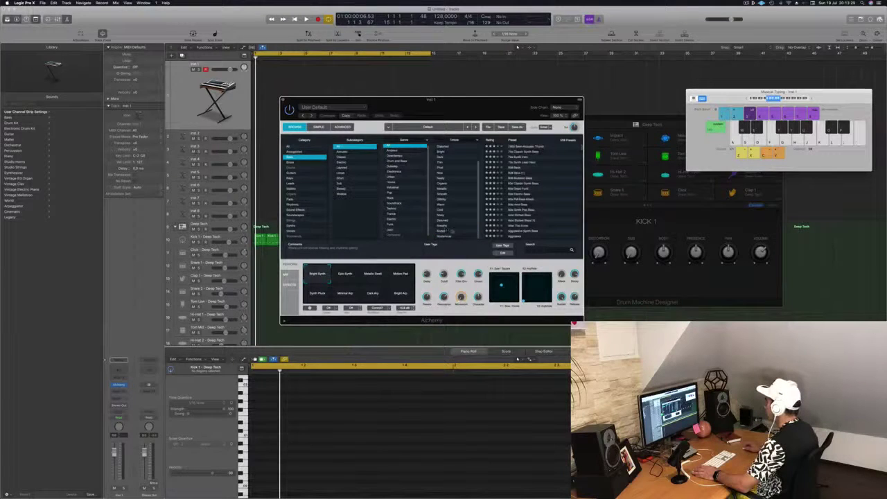
key("Down")
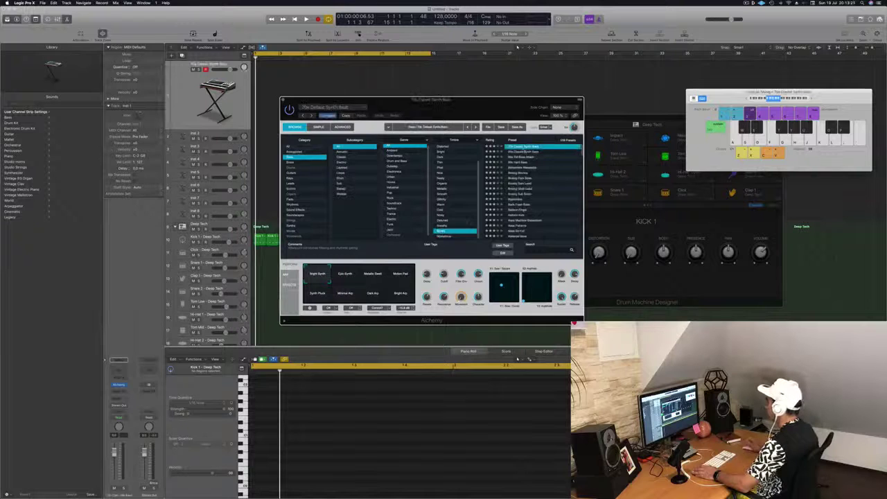
- Start playback and reposition the Musical Typing and Alchemy windows so both can be used while playing bass notes
key("space")
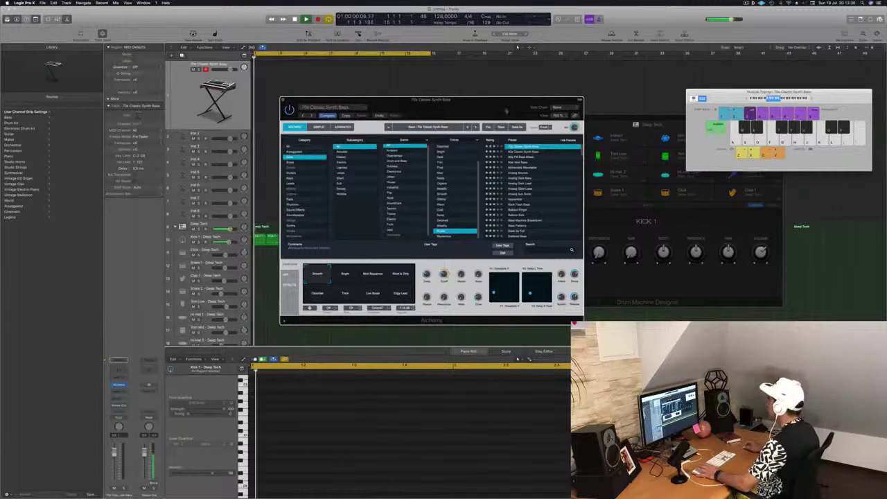
left_click_drag(743, 102, 688, 102)
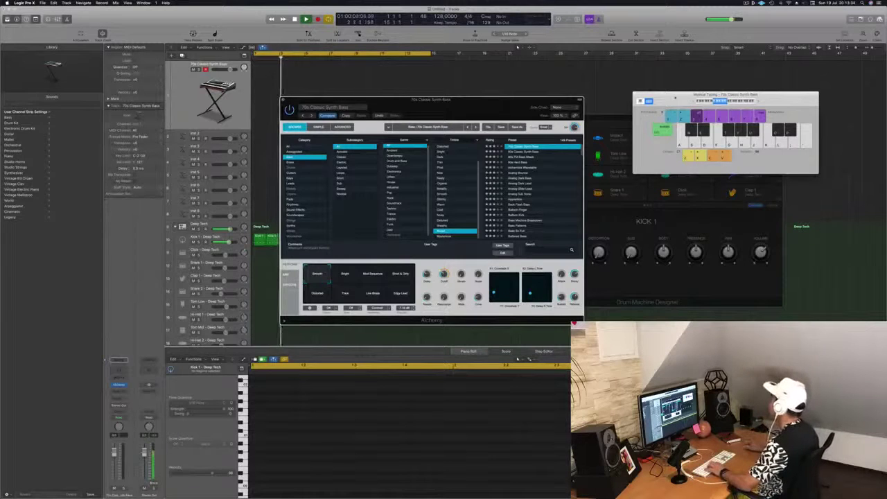
left_click(191, 97)
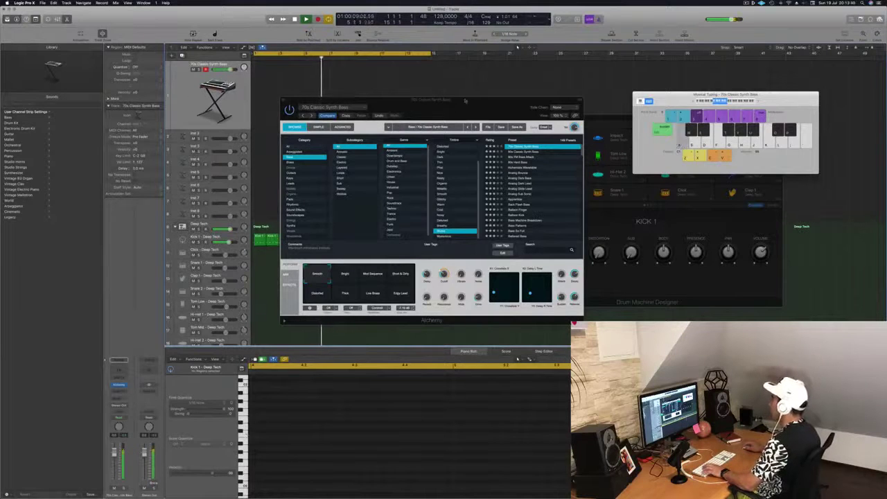
left_click_drag(465, 100, 477, 99)
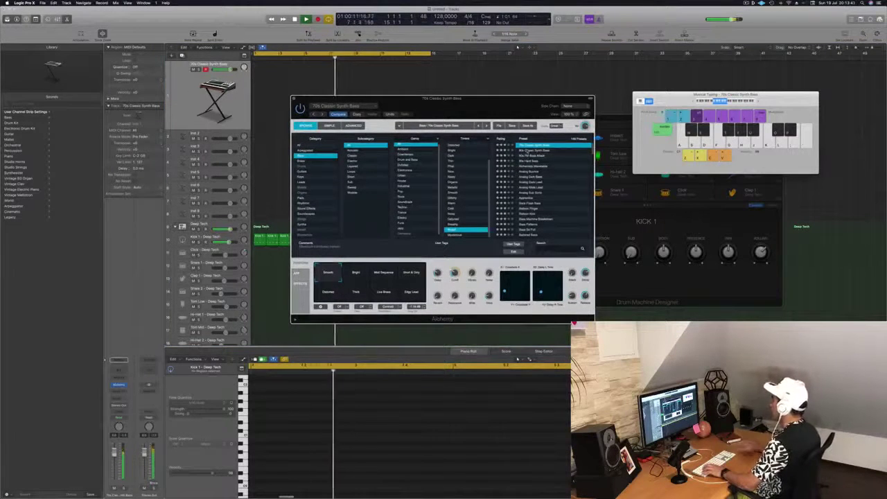
- Audition the following bass presets, including 80s FM Bass Attack, 80s Hard Bass and Analog Bounce, and stop at Analog Dark Bass
key("Down")
key("Down")
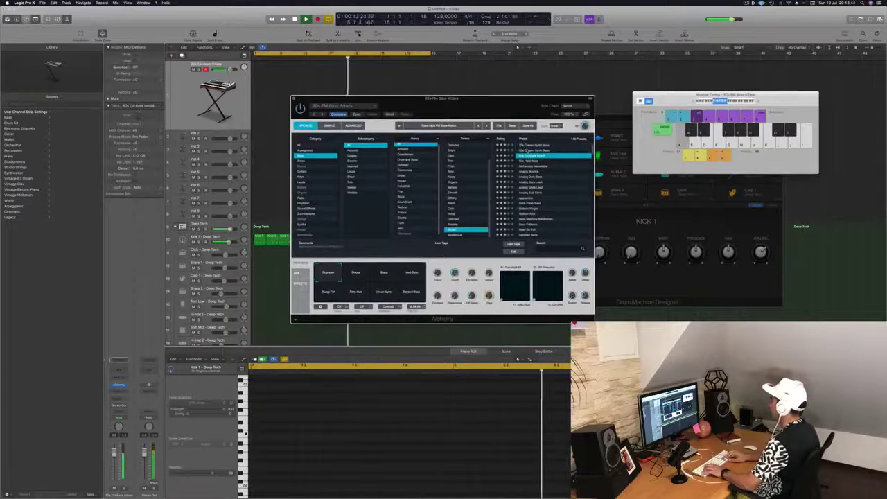
key("Down")
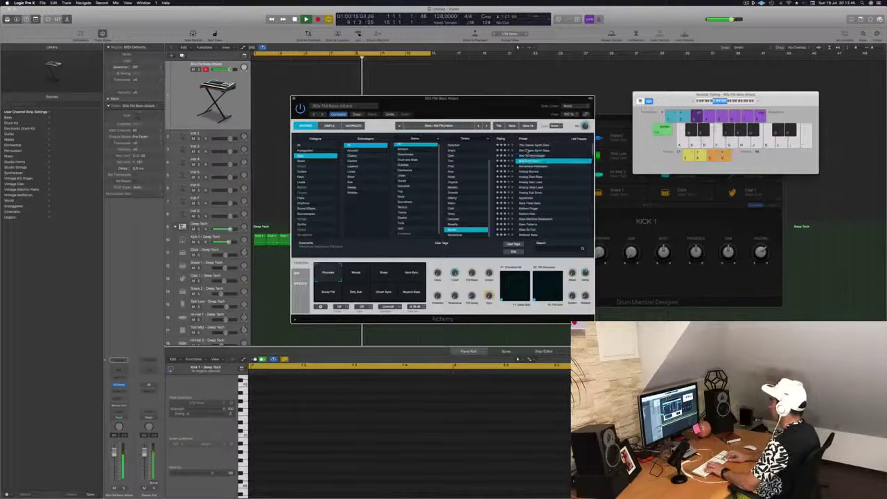
key("Down")
key("Down")
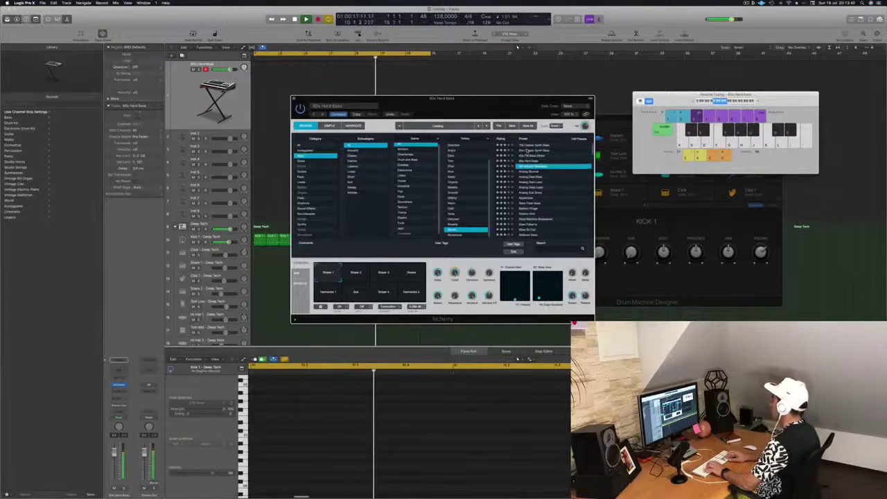
key("Up")
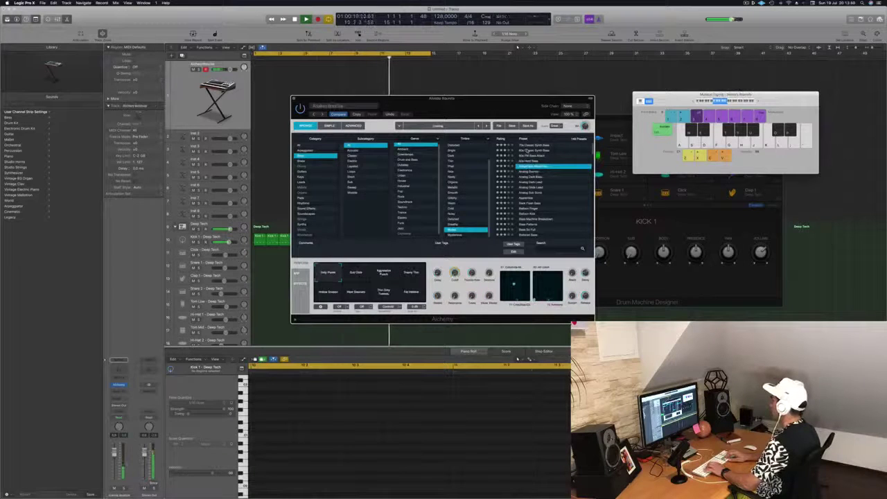
key("Down")
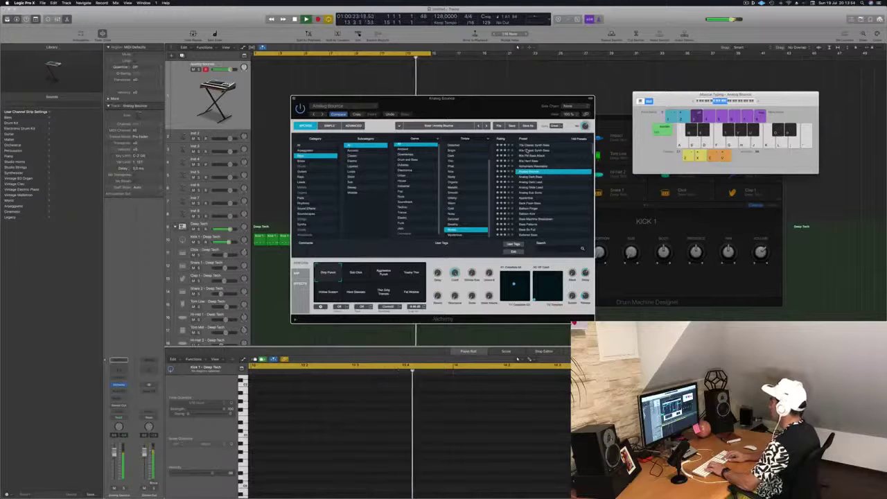
key("Down")
key("Down")
key("Up")
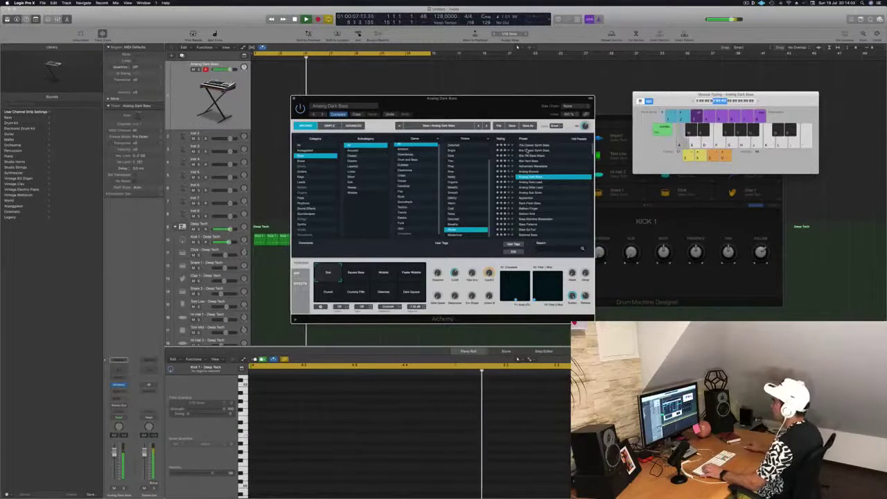
- Audition the Analog Dark Bass performance variations, including Square Bass, Crunch, Crunchy Fifth and Dark Square, and select Wobble
left_click(357, 276)
left_click(382, 276)
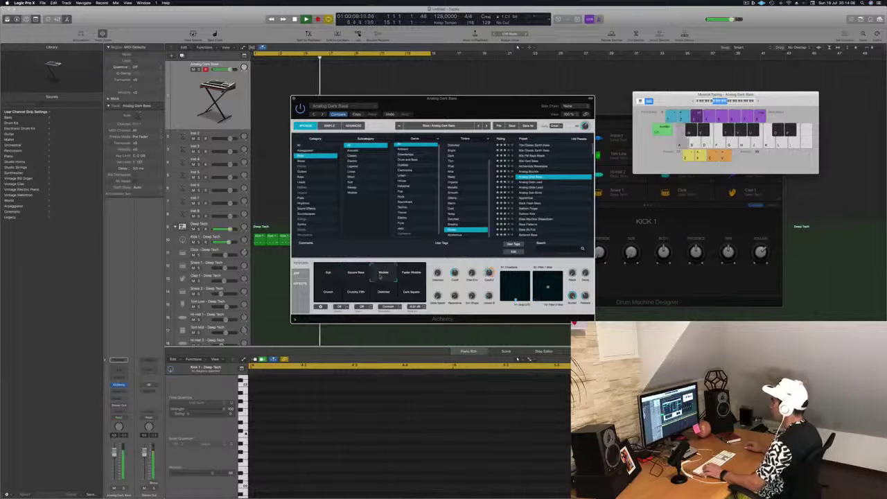
left_click(330, 291)
left_click(360, 292)
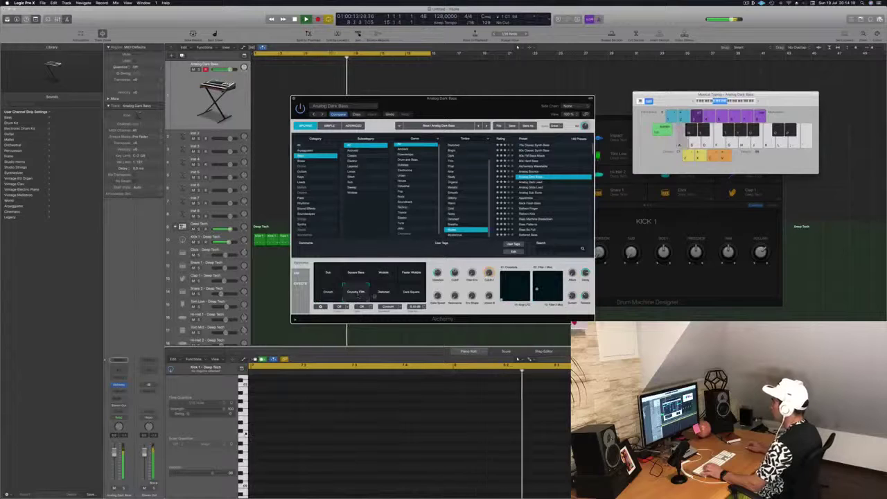
left_click(411, 294)
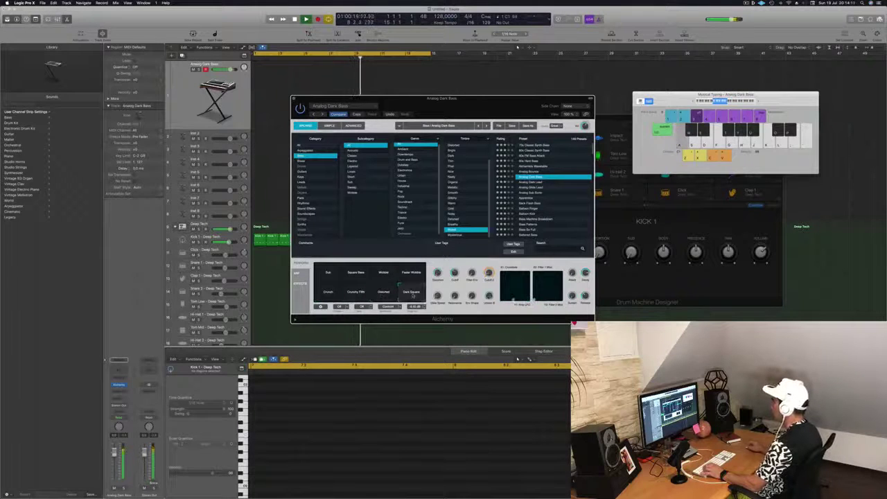
left_click(384, 274)
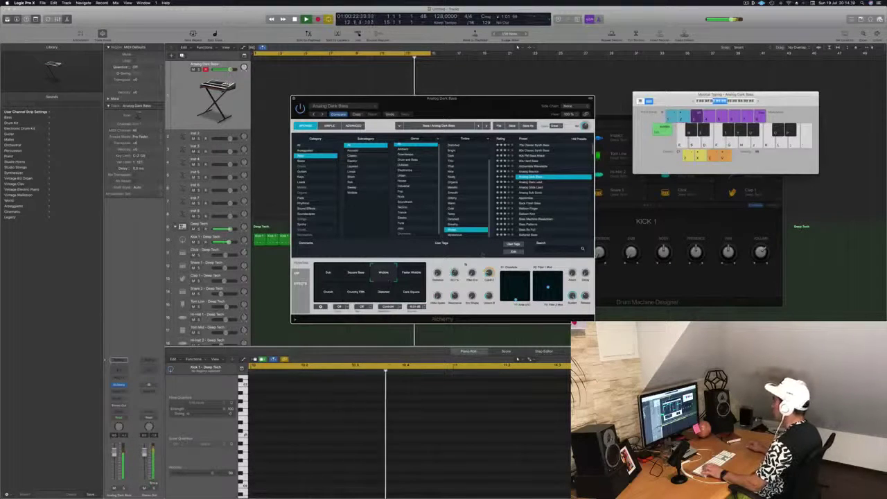
- Move on through the analog bass presets and load Analog Sub Sonic with its Wide Sub variation
key("Down")
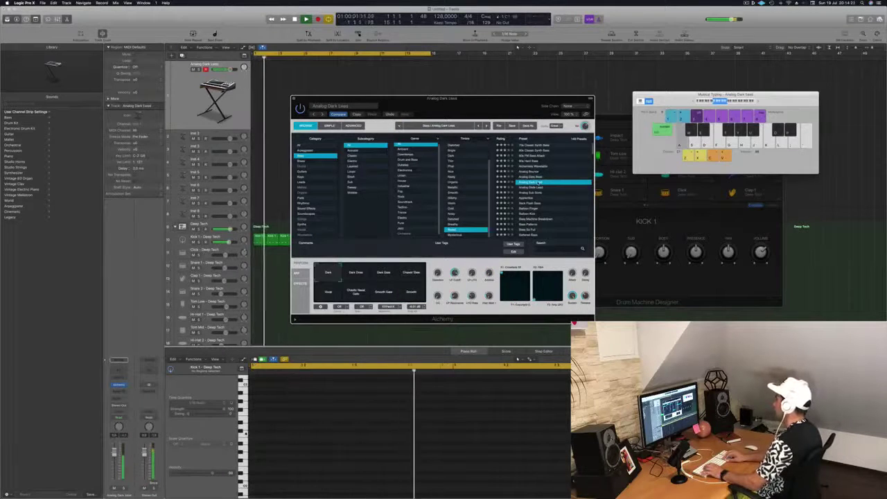
key("Down")
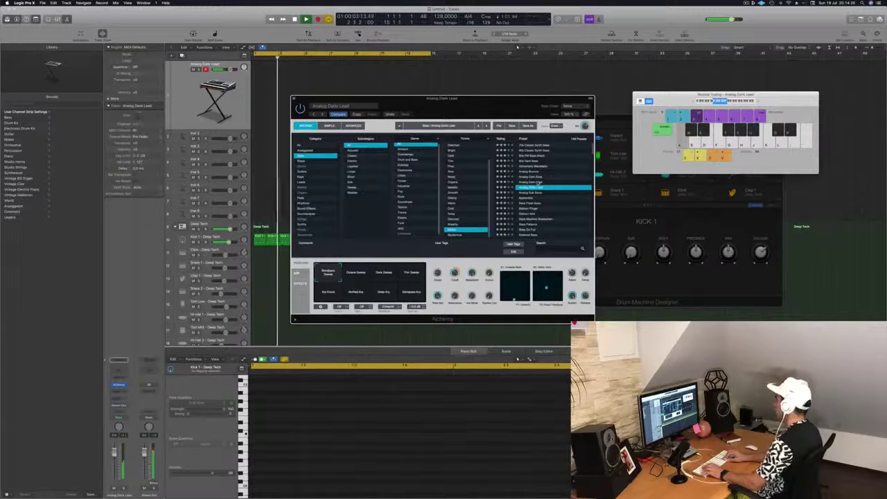
key("Down")
key("Down")
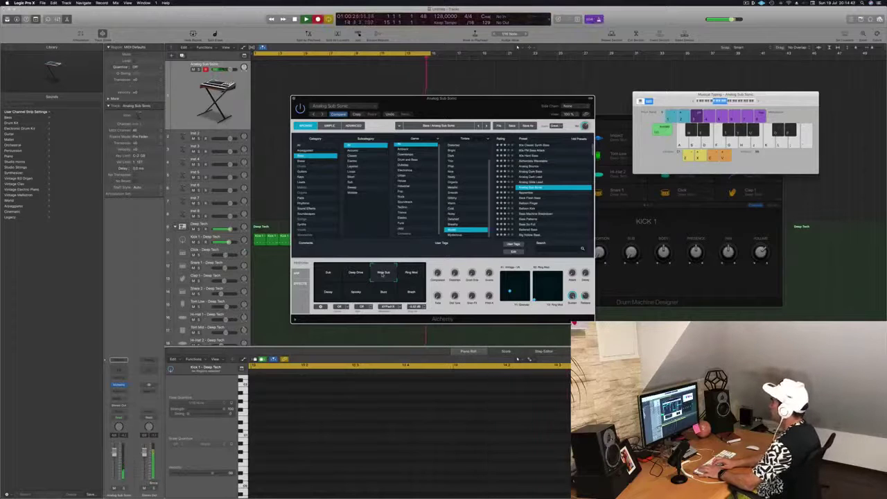
- Record a repeated single-note bassline on the Analog Sub Sonic track and move the Alchemy window clear of the arrangement
key("r")
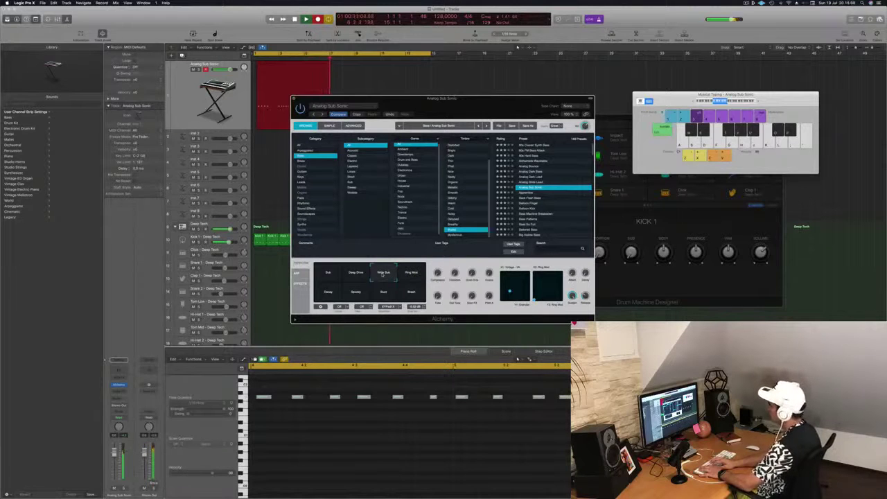
key("space")
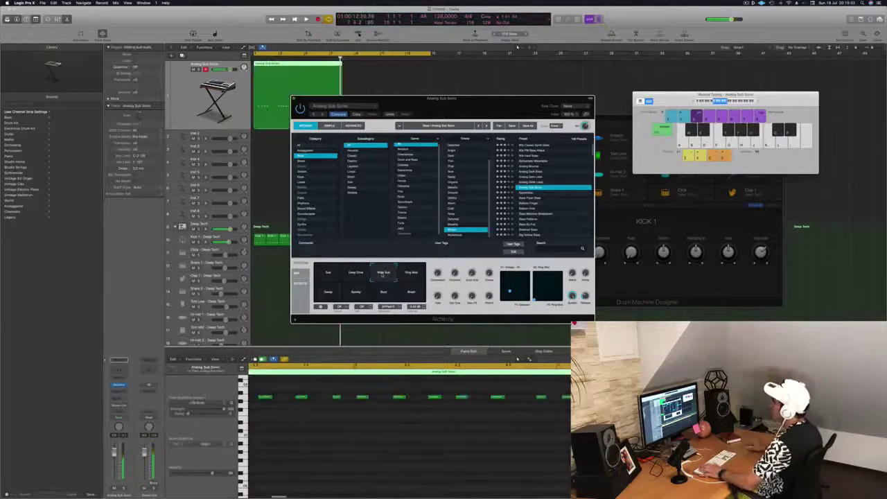
left_click_drag(377, 101, 681, 95)
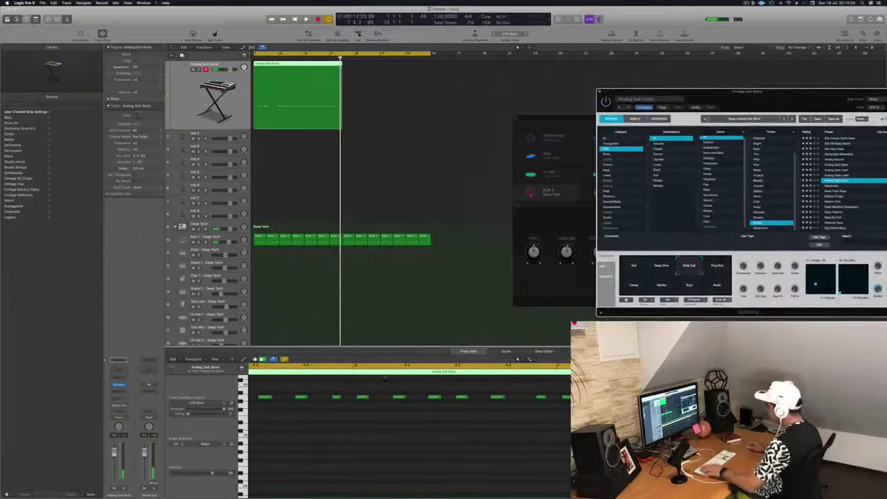
- Split the recorded bass region at bar 3, splitting crossing notes, and move its second part to the song start
left_click(278, 66)
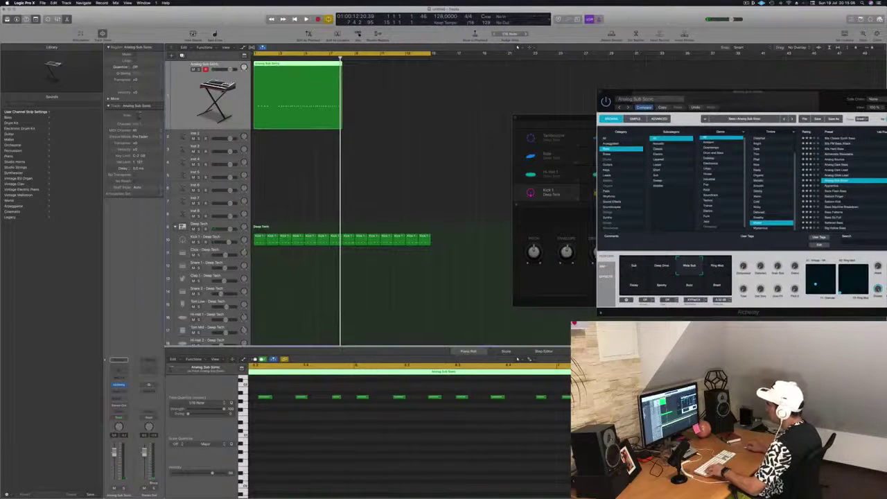
double_click(278, 106, "super")
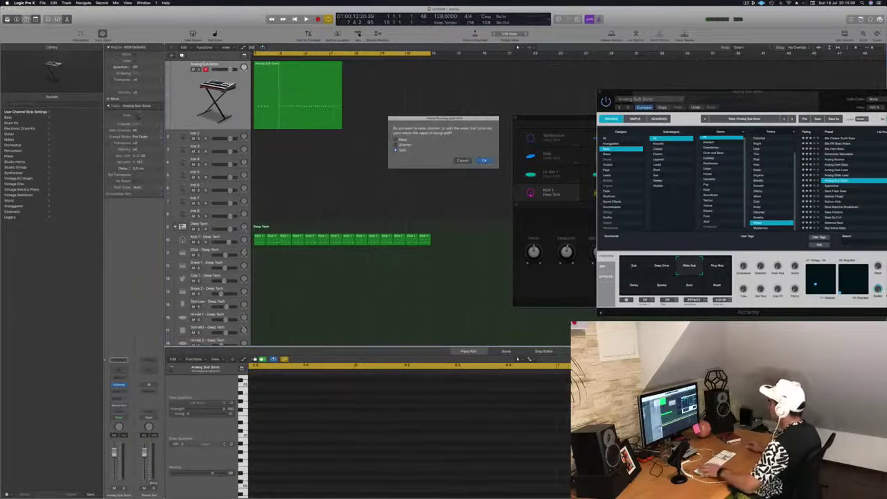
left_click(483, 161)
mouse_move(264, 71)
left_mouse_down()
mouse_move(285, 71)
mouse_move(266, 72)
left_mouse_up()
key("space")
left_click(337, 467)
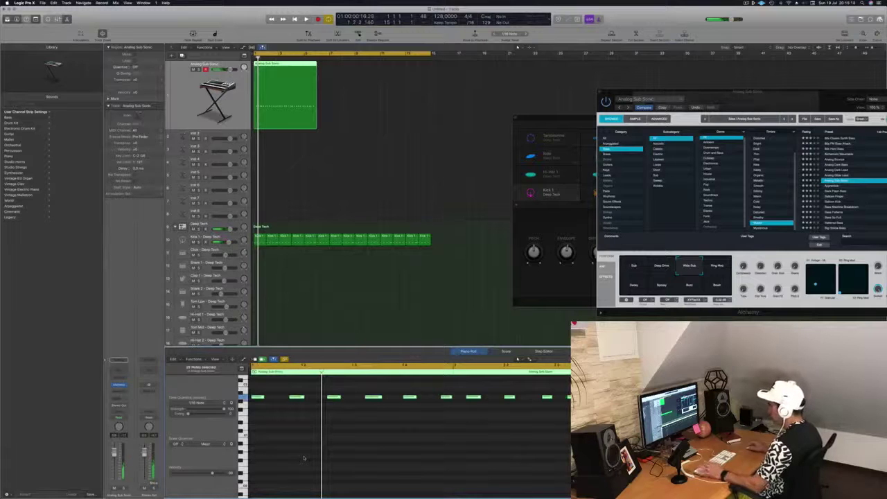
- Replace the notes in the second half of bar 1 with a copy of the first three notes and play the pattern
key("Return")
left_click(339, 455)
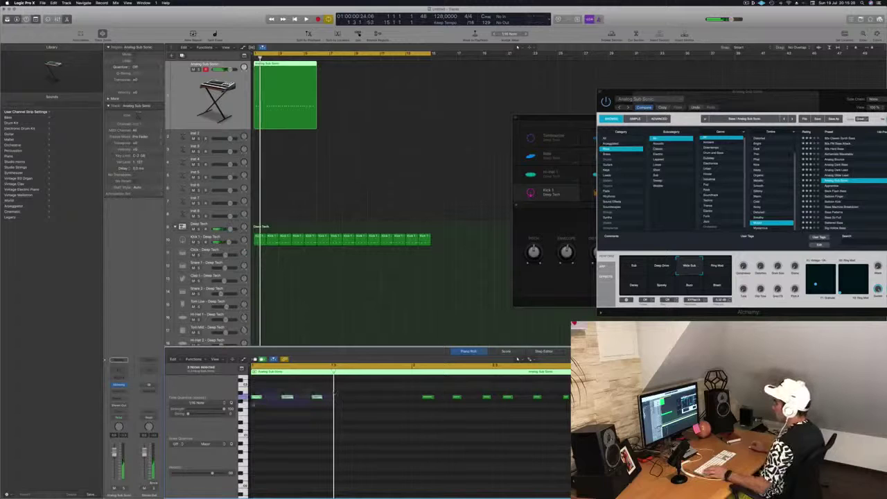
left_click_drag(257, 397, 337, 400)
key("space")
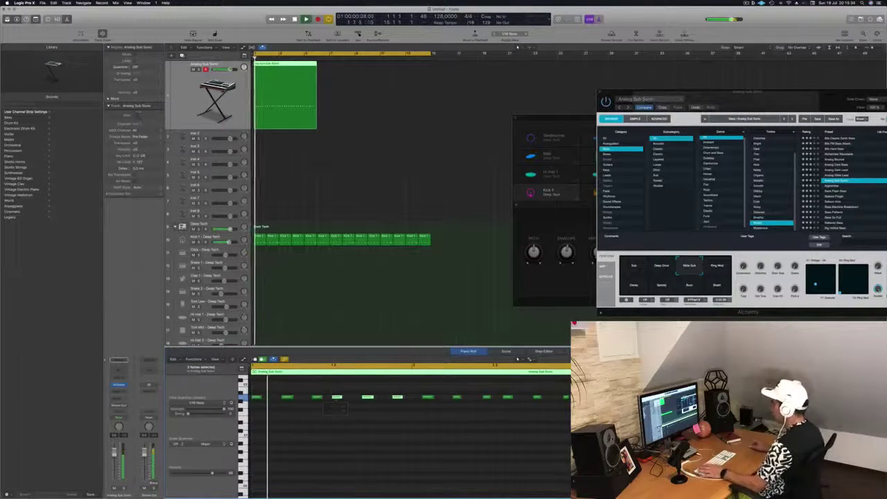
key("space")
key("space")
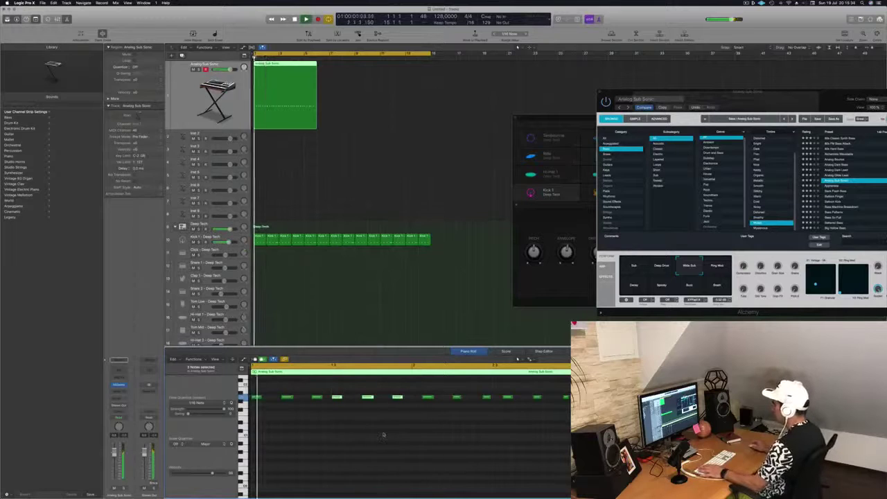
- Split the bass region at bar 2 and delete the part after it, keeping only the one-bar pattern
scroll(386, 433, "left", 5)
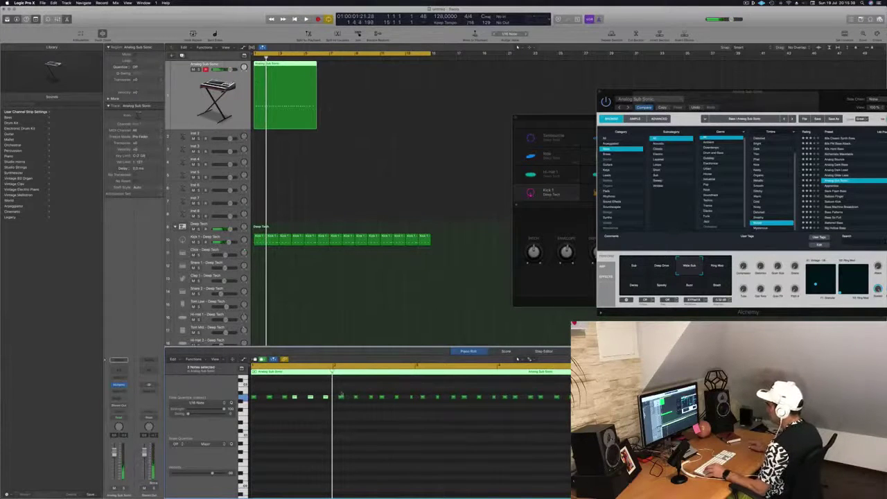
key("super+a")
key("super+Right")
key("super+Right")
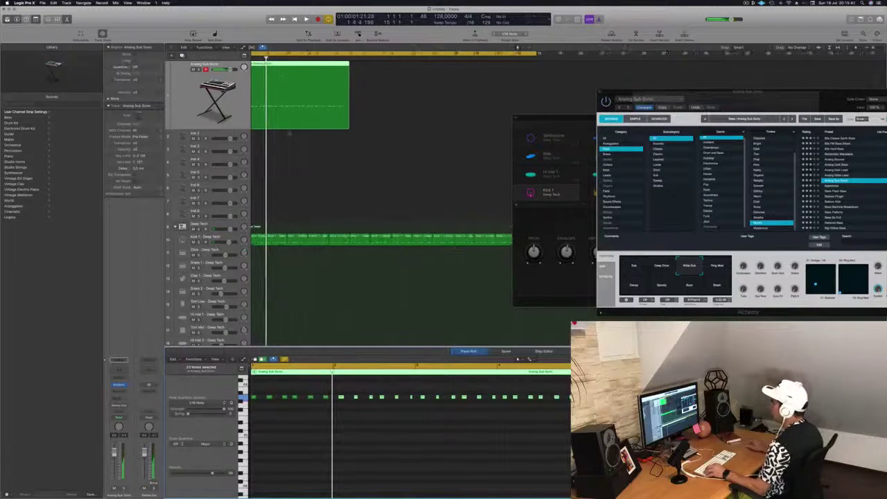
key("super+Right")
double_click(280, 64, "super")
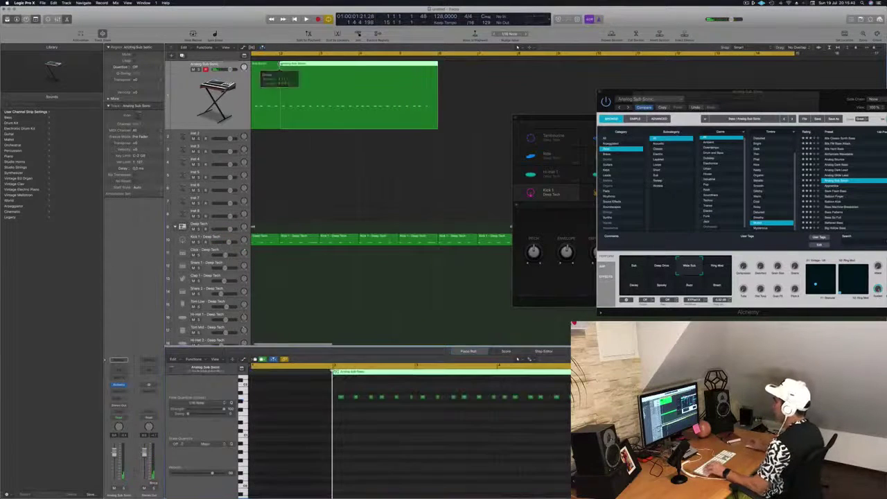
key("Delete")
- Start playback and copy the one-bar bass region three times to fill the first four bars
key("space")
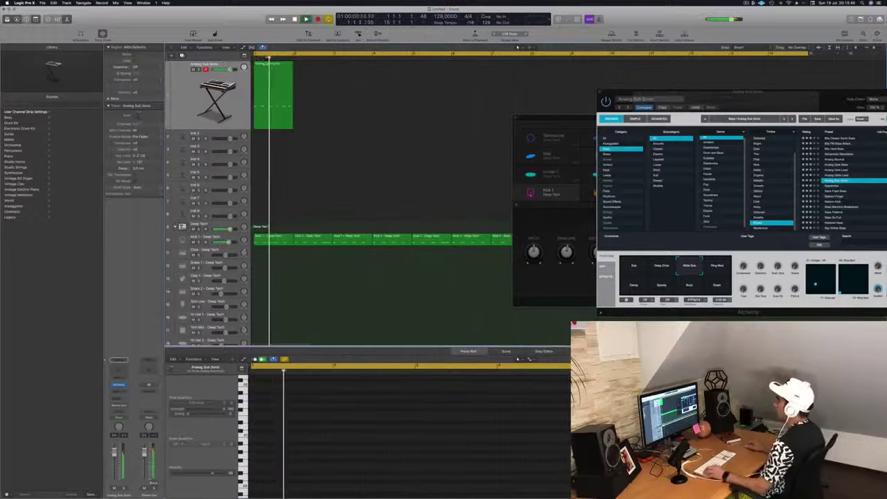
left_click_drag(263, 66, 356, 72)
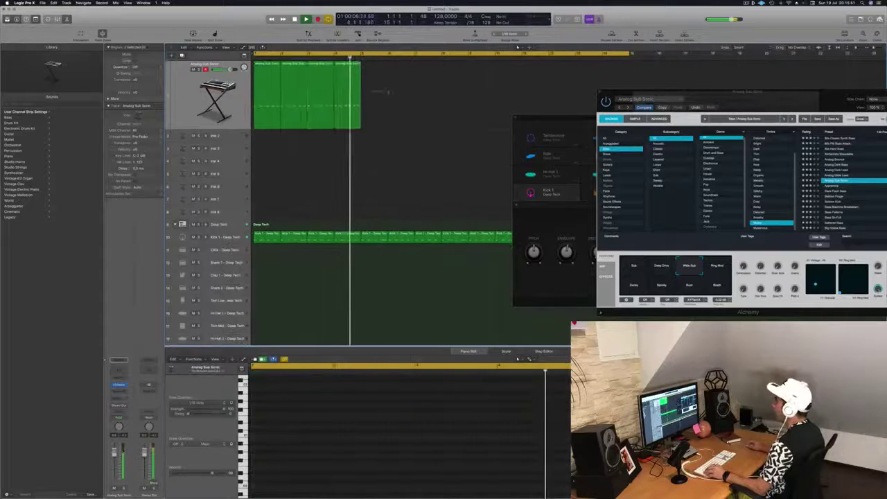
- Copy the one-bar bass regions to fill 16 bars and replay the bassline from the start
left_click_drag(272, 73, 378, 75)
left_click_drag(287, 88, 468, 77)
key("super+Left")
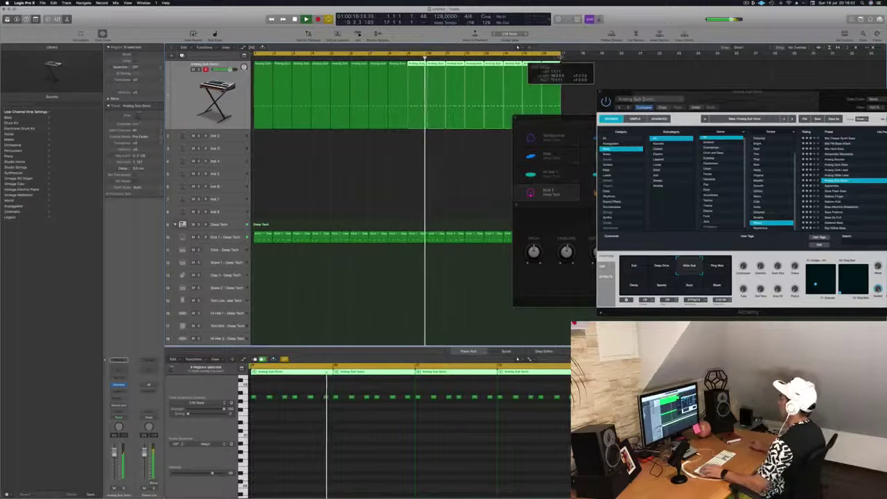
key("super+a")
key("Return")
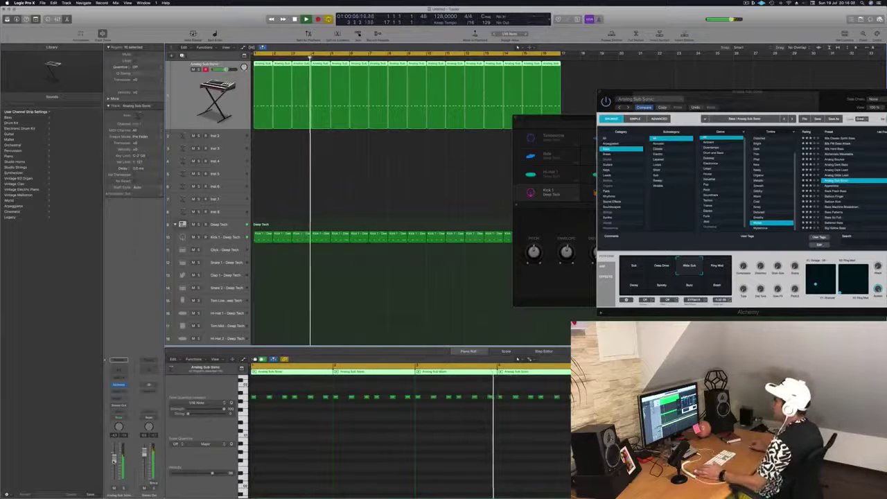
- Audition the Transform pad snapshots in Alchemy while the bassline plays, and settle on Sub
left_click_drag(775, 93, 506, 140)
left_click(399, 320)
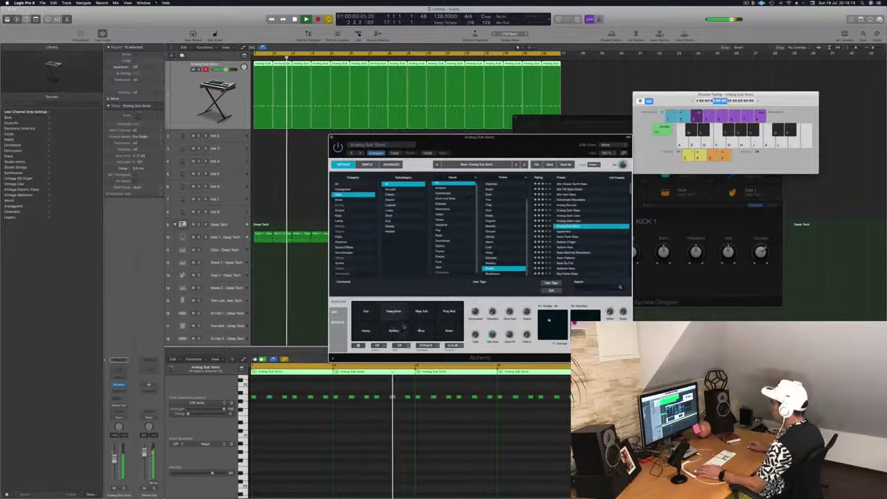
left_click(430, 325)
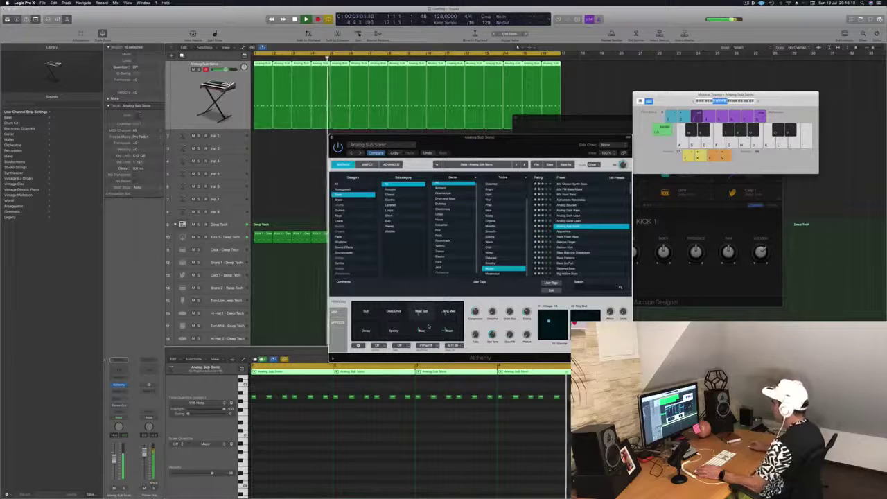
left_click(422, 329)
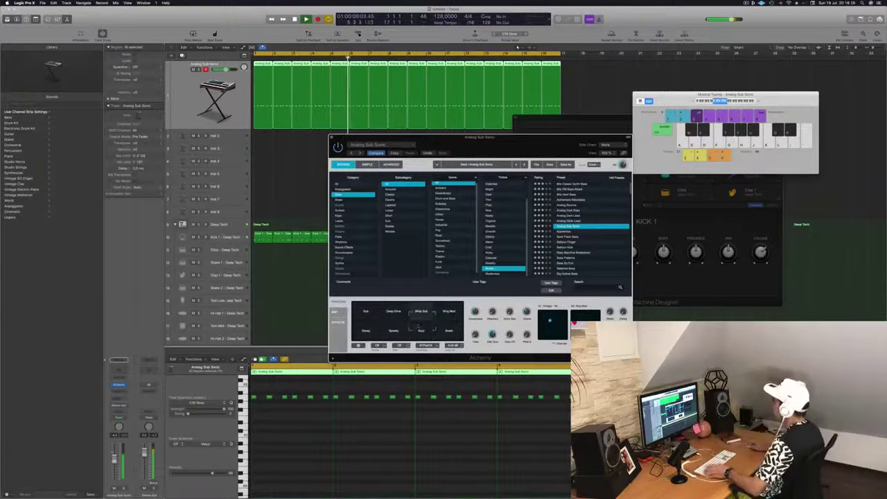
left_click(365, 313)
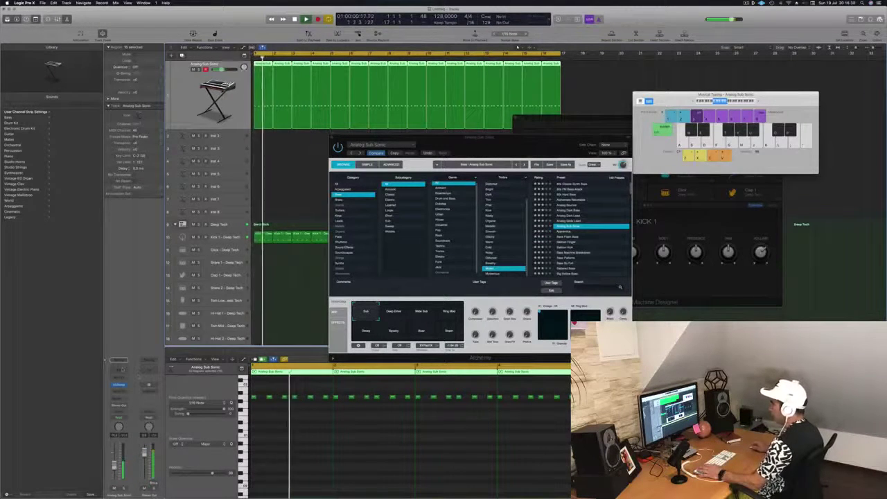
- Add a Channel EQ and a Compressor to the Analog Sub Sonic bass track
left_click(122, 372)
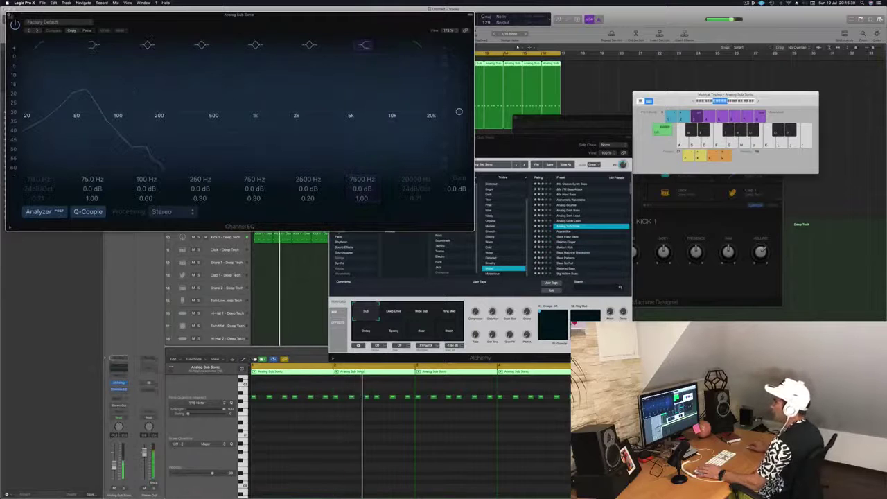
key("super+w")
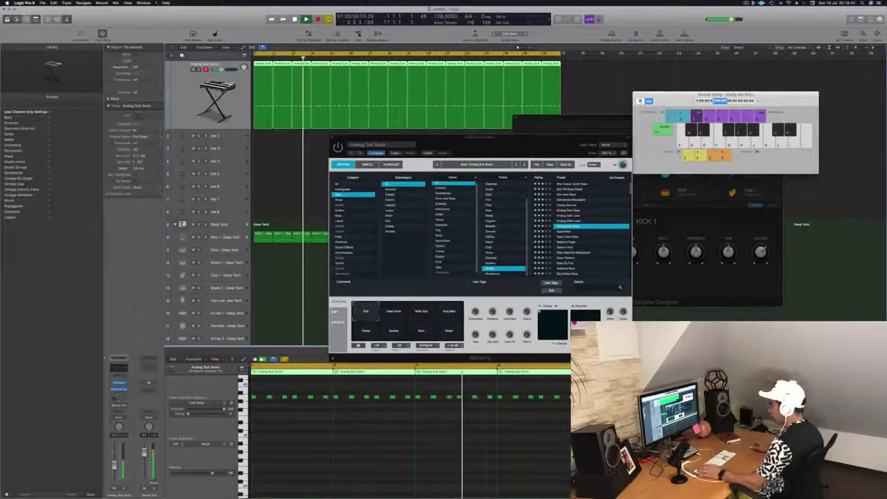
left_click(119, 393)
mouse_move(129, 412)
left_click(166, 411)
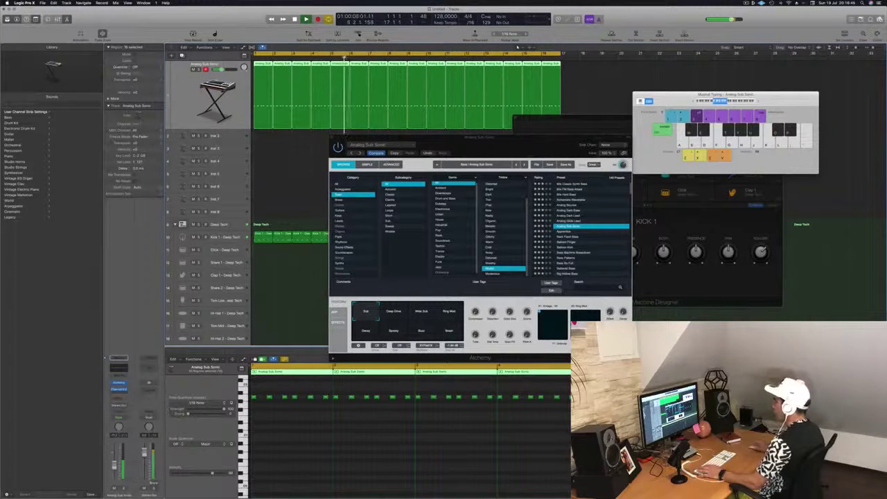
- Set the bass Compressor's side chain to Bus 8, which carries the Deep Tech kicks, and close the plug-in
left_click_drag(256, 55, 471, 150)
left_click(519, 151)
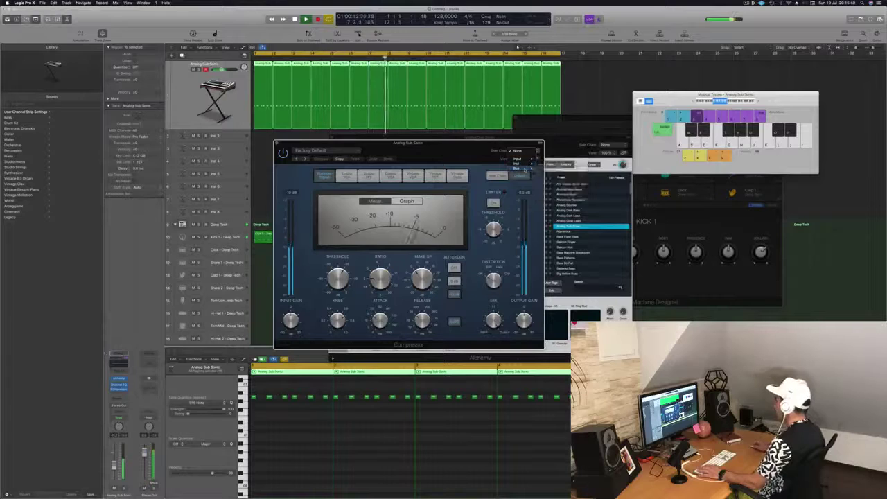
mouse_move(518, 169)
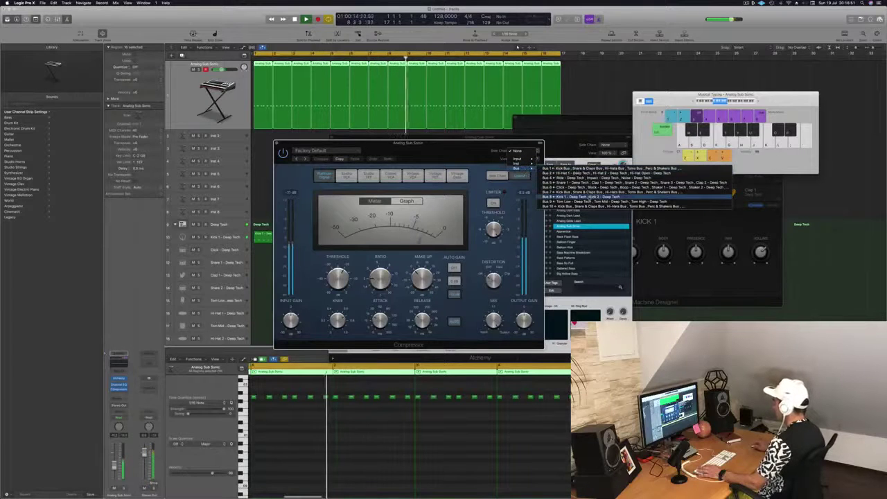
left_click(568, 197)
left_click_drag(445, 155, 569, 162)
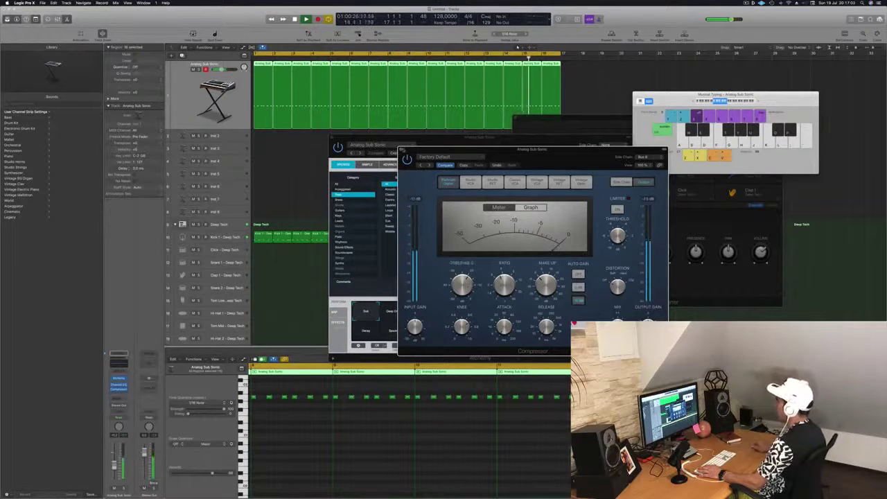
left_click(400, 149)
- Copy the last two kick regions to reach the end of bar 16 and play kick and bass from the start
left_click_drag(410, 137, 774, 133)
key("space")
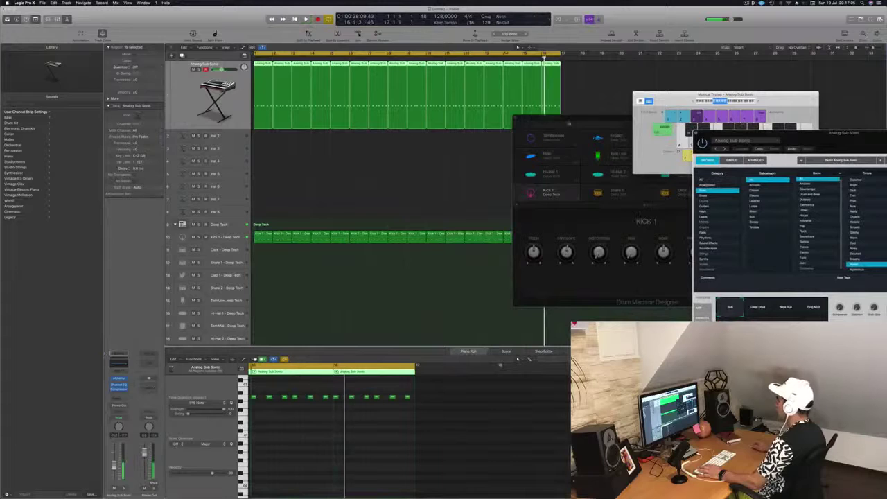
left_click(569, 123)
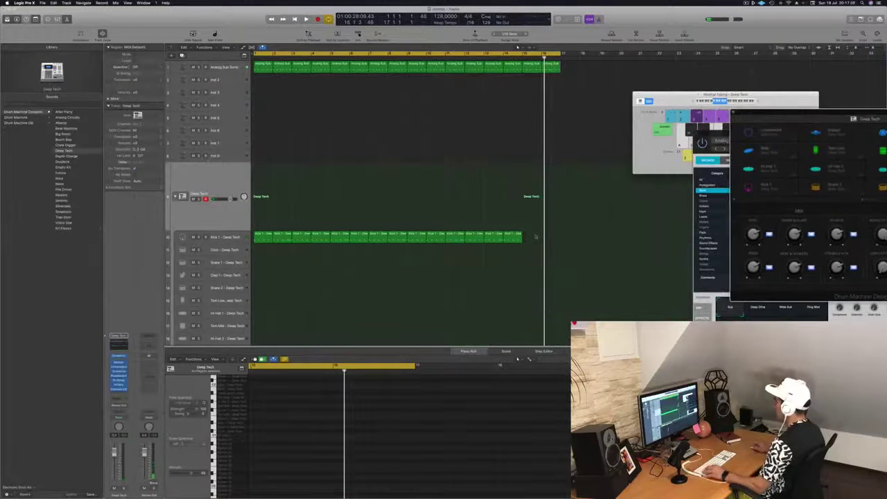
left_click_drag(491, 240, 549, 240)
key("Return")
key("space")
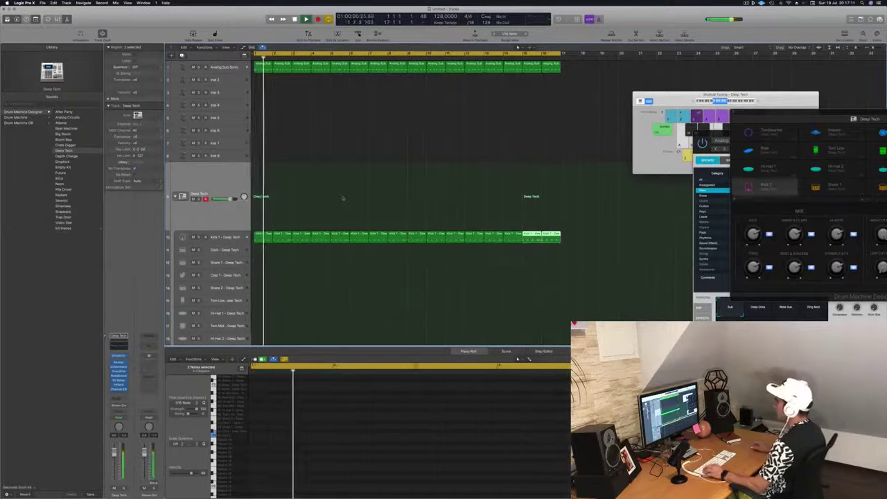
scroll(334, 202, "left", 8)
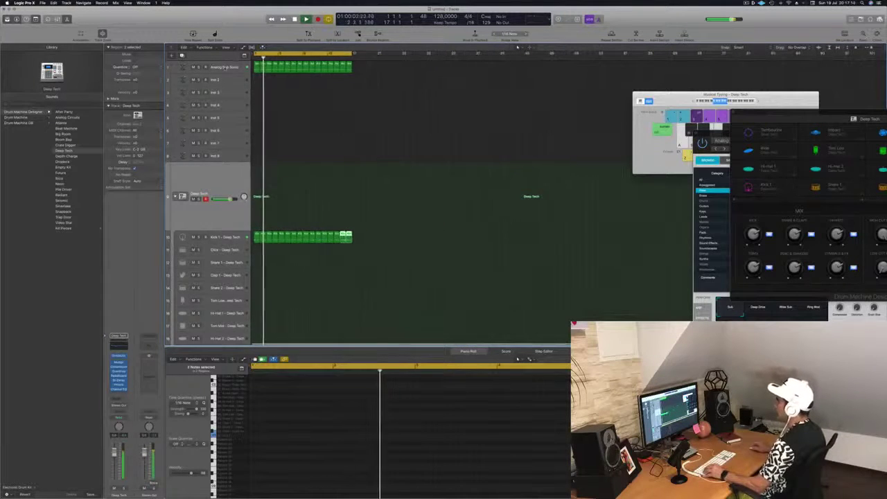
left_click(223, 68)
key("Return")
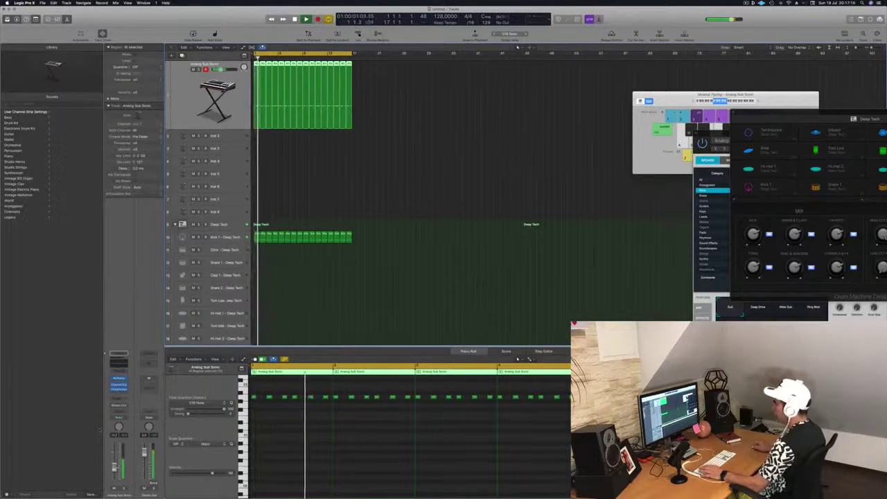
- Build a Snare 1 pattern on beats 2 and 4 from a copy of the first kick region and repeat it through bar 16
scroll(330, 249, "down", 3)
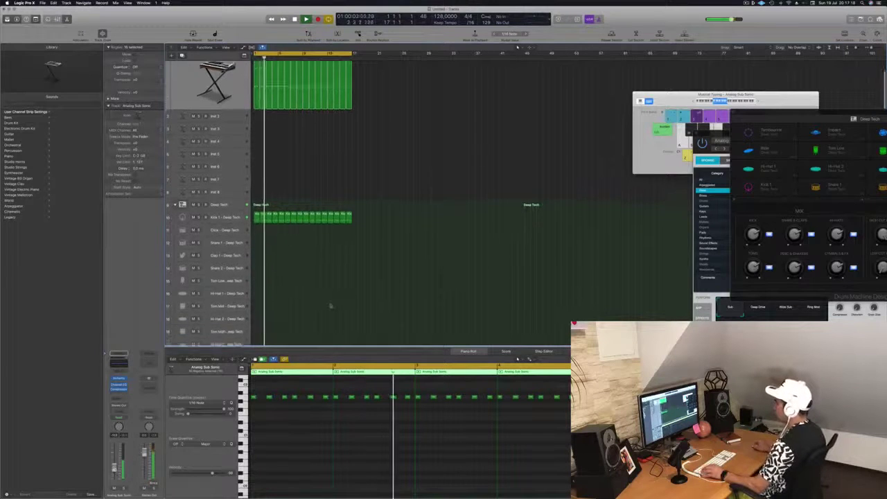
left_click(257, 187)
left_click_drag(256, 188, 256, 214)
left_click(215, 436)
key("alt+Up")
key("alt+Up")
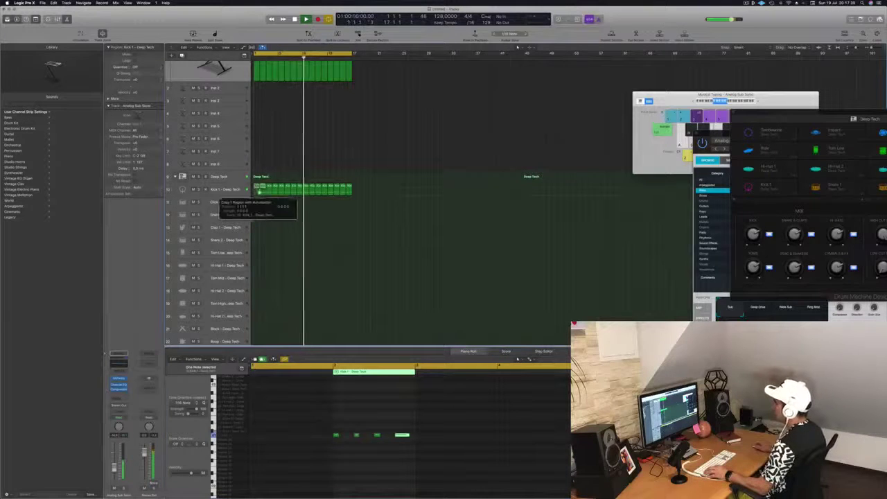
left_click_drag(256, 188, 306, 212)
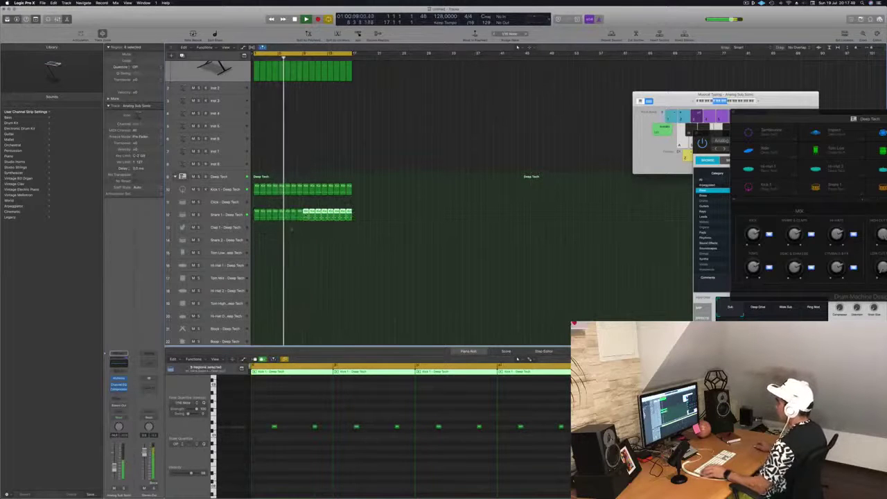
left_click(268, 224)
- Open the Enveloper on the Snare 1 track and adjust its attack and release gain during playback
left_click(236, 215)
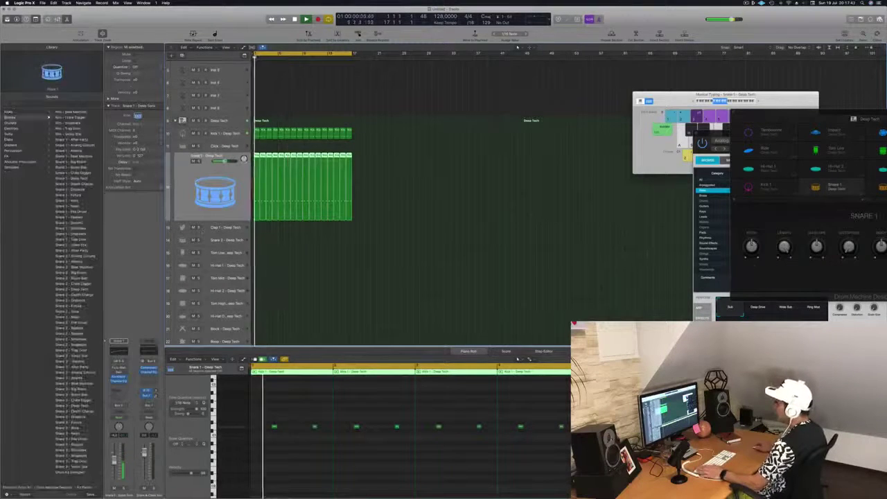
left_click(119, 377)
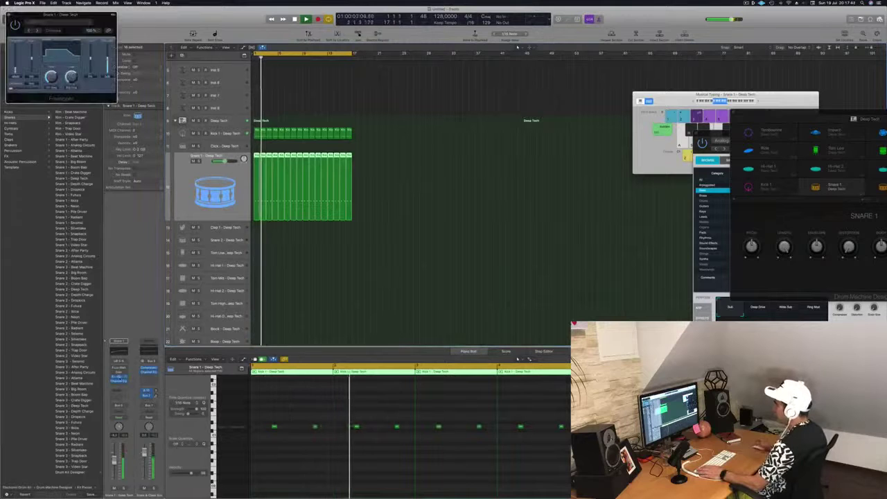
left_click_drag(61, 13, 360, 148)
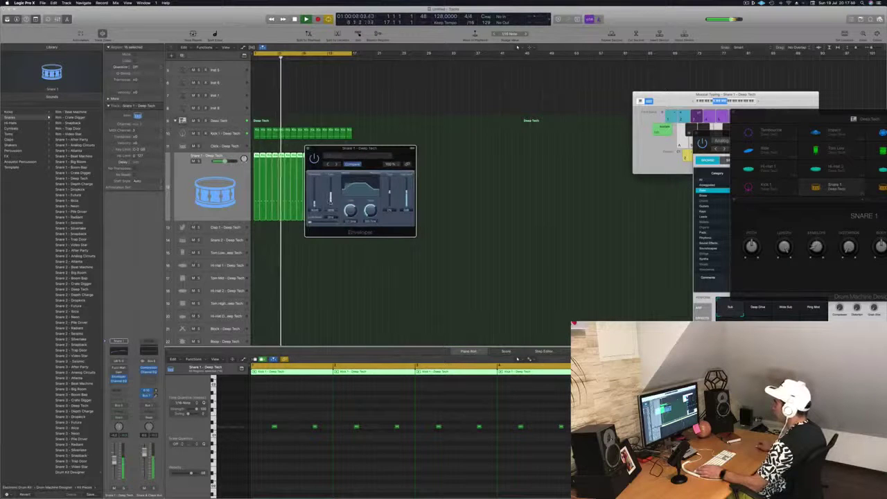
left_click_drag(331, 206, 332, 184)
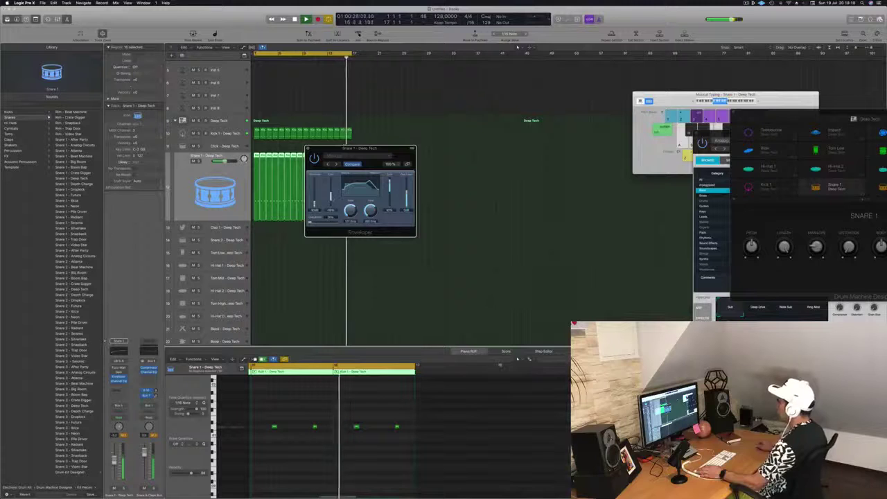
left_click_drag(336, 152, 371, 157)
- Lower the Snare 1 track volume slightly and close the Enveloper
key("space")
left_click_drag(114, 459, 114, 464)
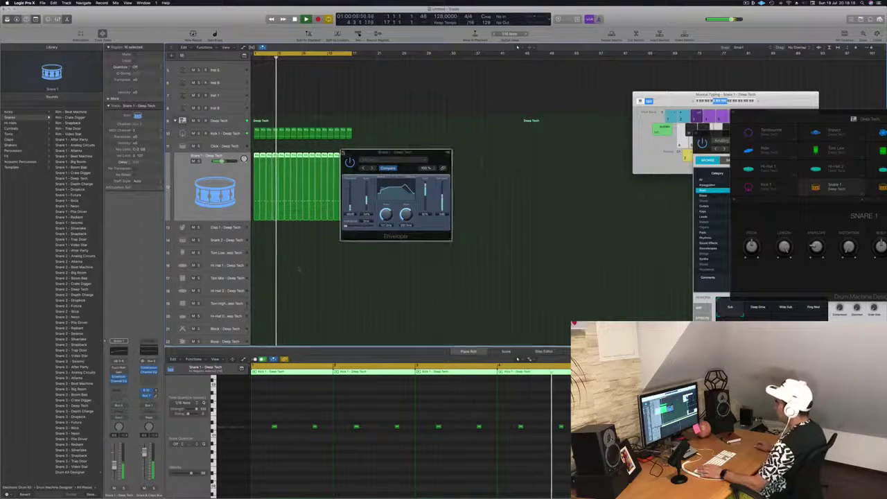
key("super+w")
- Copy the first kick region to the Hi-Hat 1 track, transpose all its notes up six semitones and play from the start
scroll(269, 281, "down", 1)
scroll(269, 281, "down", 1)
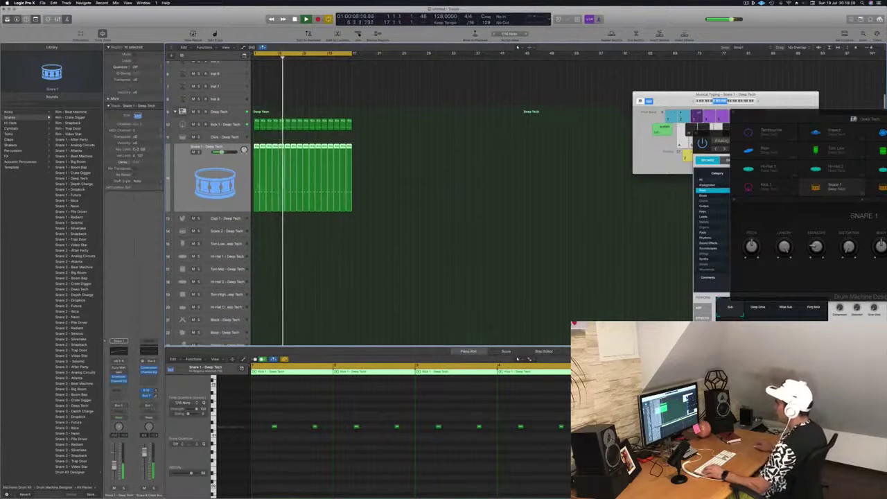
left_click(258, 128)
left_click_drag(259, 129, 256, 257)
key("super+z")
key("super+a")
key("alt+Up")
key("alt+Up")
key("alt+Up")
key("alt+Up")
key("alt+Up")
key("alt+Up")
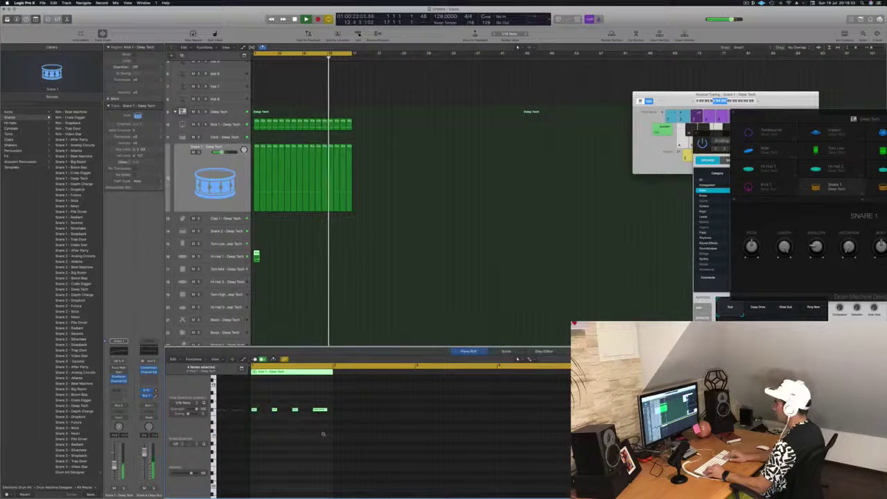
key("Return")
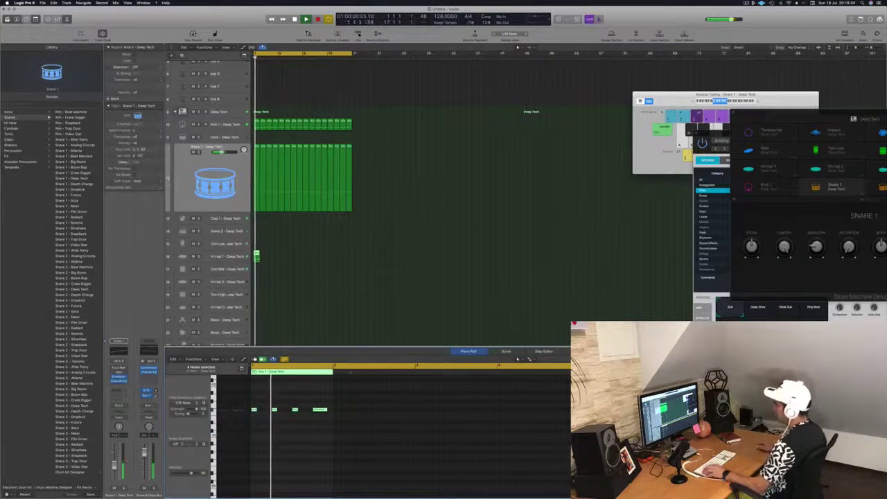
- Shorten the last hi-hat note to match the others and copy all four notes an eighth later onto the offbeats
left_click(315, 424)
key("space")
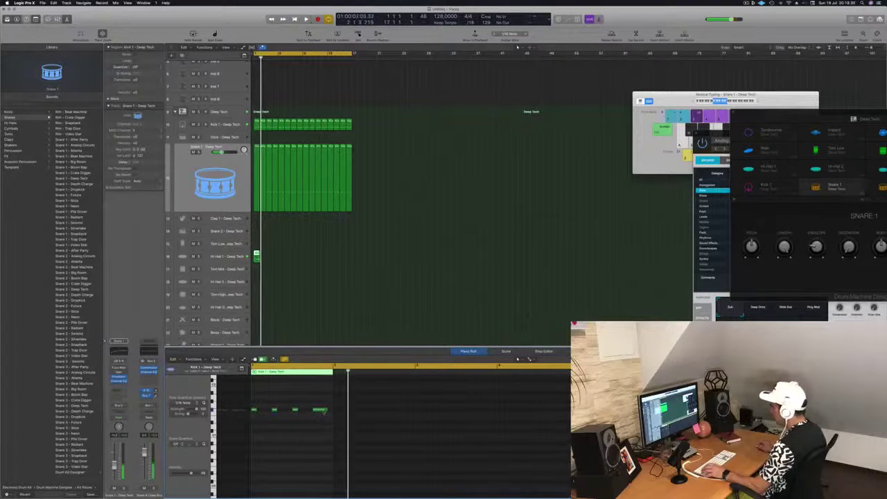
mouse_move(327, 410)
left_mouse_down()
mouse_move(317, 410)
mouse_move(333, 423)
left_mouse_up()
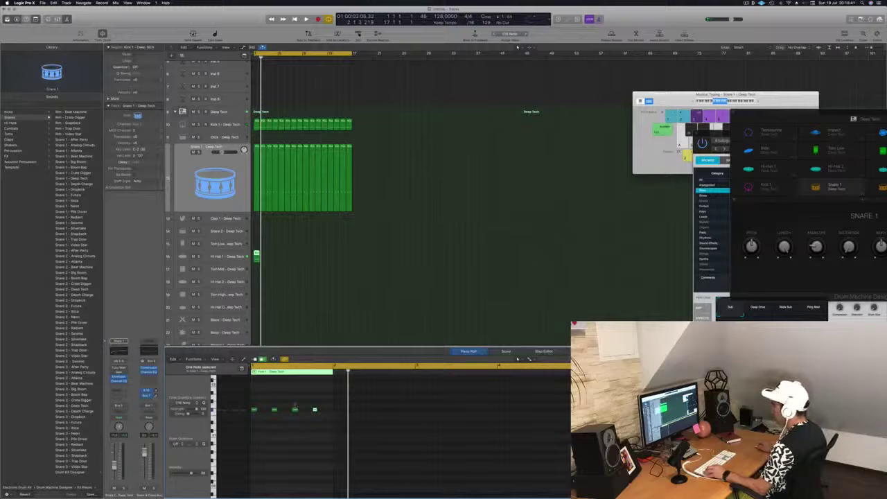
left_click_drag(254, 412, 264, 410)
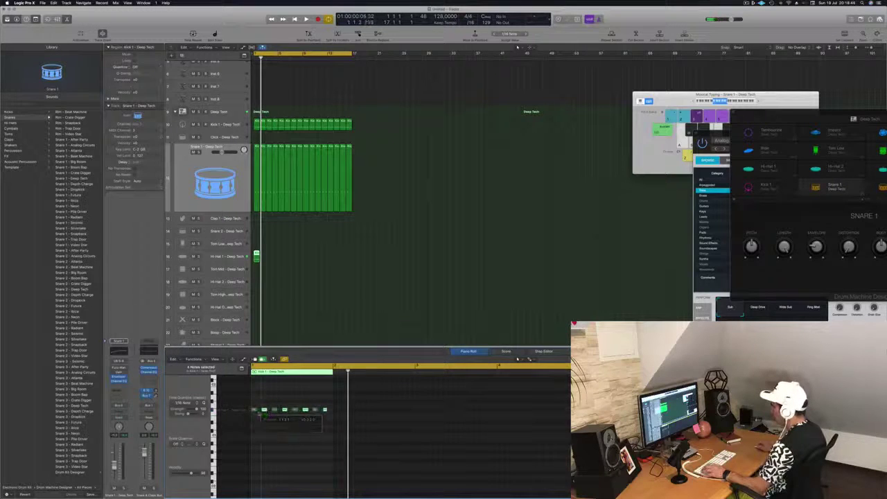
key("space")
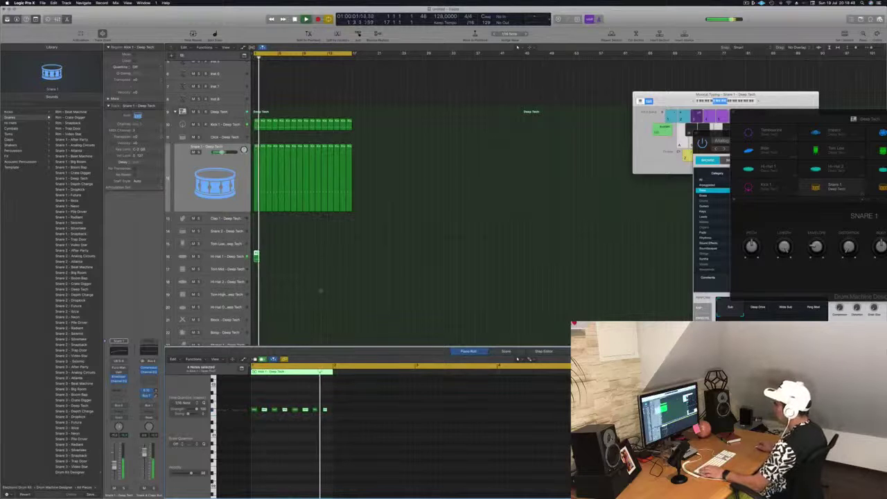
- Repeat the one-bar Hi-Hat 1 region to fill 16 bars and play the beat
left_click_drag(257, 256, 336, 263)
left_click(274, 257)
key("super+Right")
key("super+Right")
left_click(279, 258)
key("space")
- Select the Hi-Hat 1 track, open its Stereo Delay and load the dual 1/16 step preset during playback
left_click(206, 256)
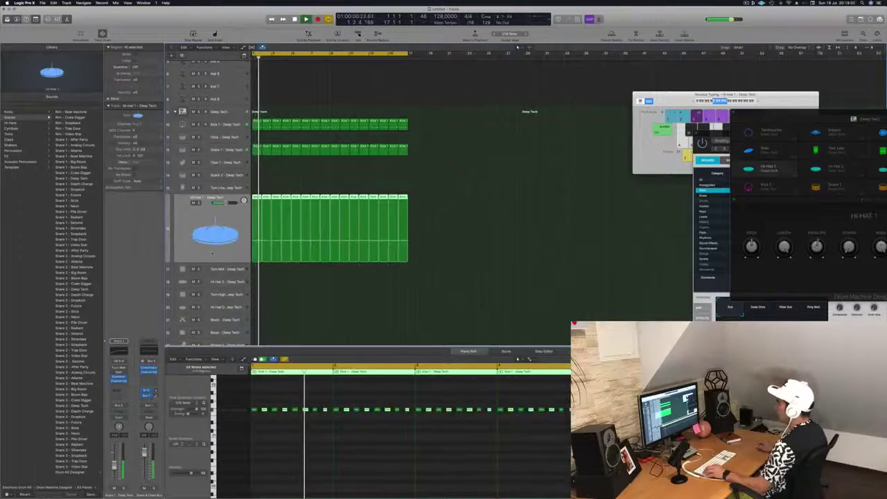
key("super+Left")
key("super+Left")
key("super+Left")
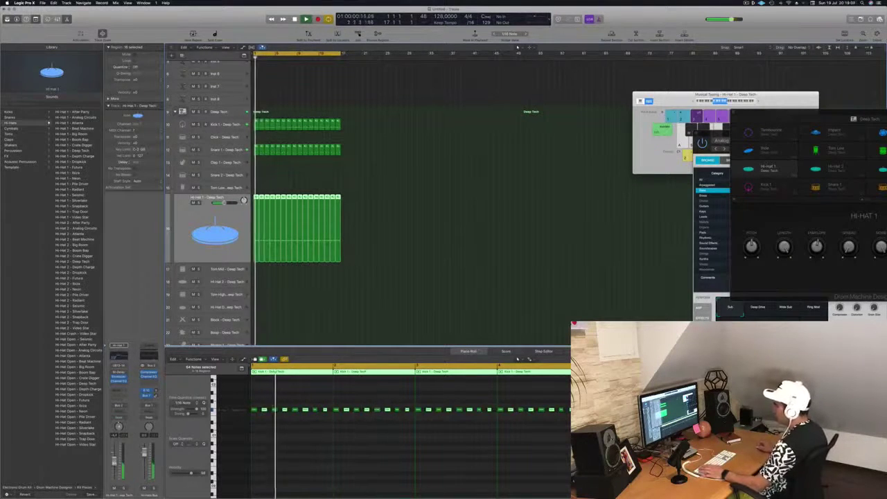
left_click(118, 372)
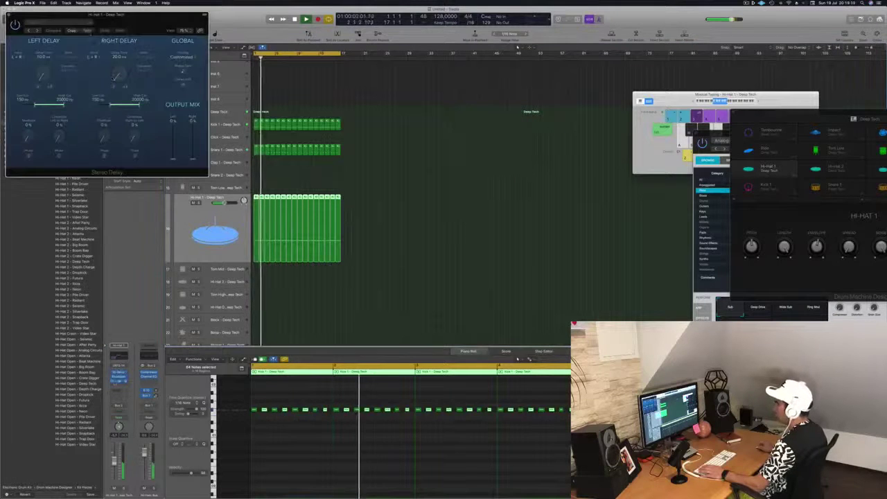
left_click_drag(148, 19, 493, 123)
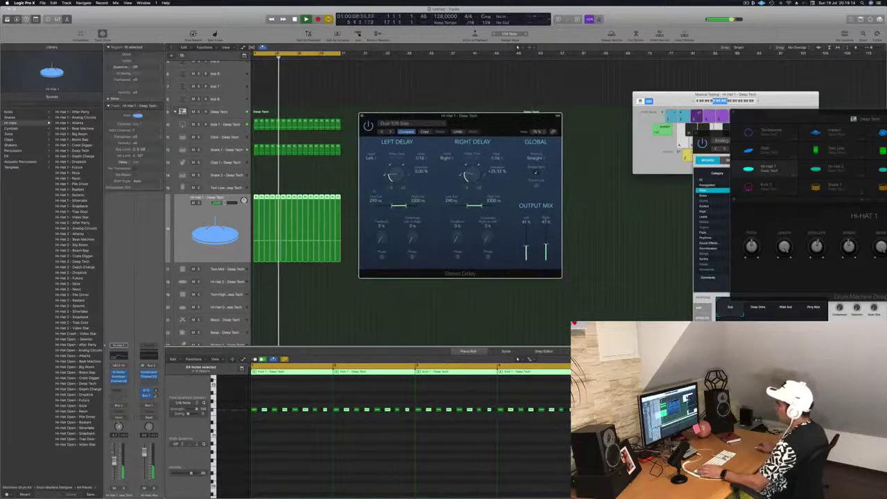
key("space")
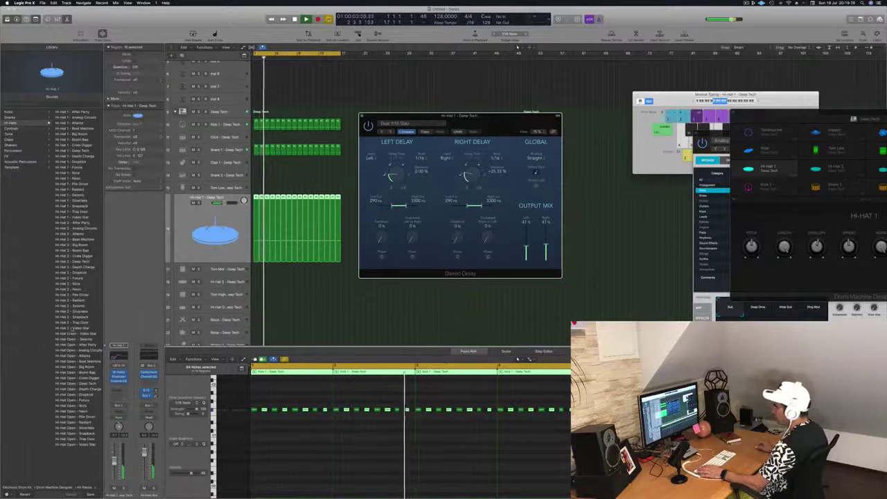
- Audition the Hi-Hat 2 library sounds on the hi-hat track and settle on Hi-Hat 2 - Future
key("Up")
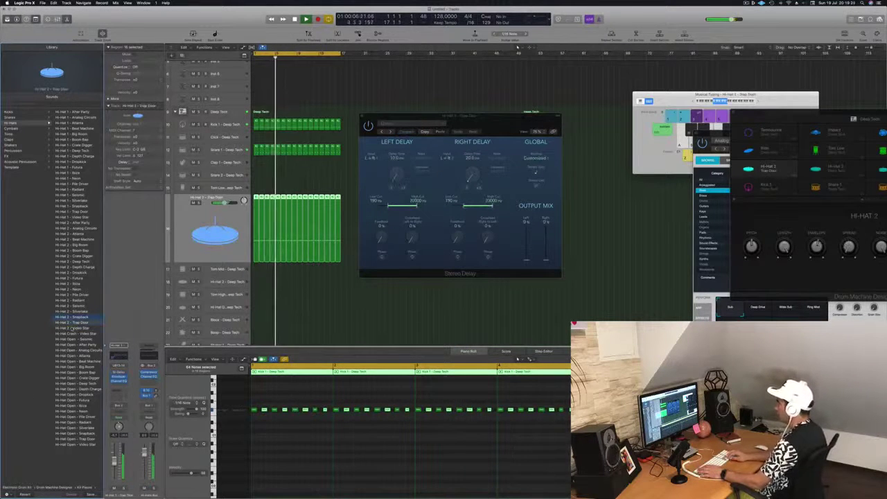
key("Up")
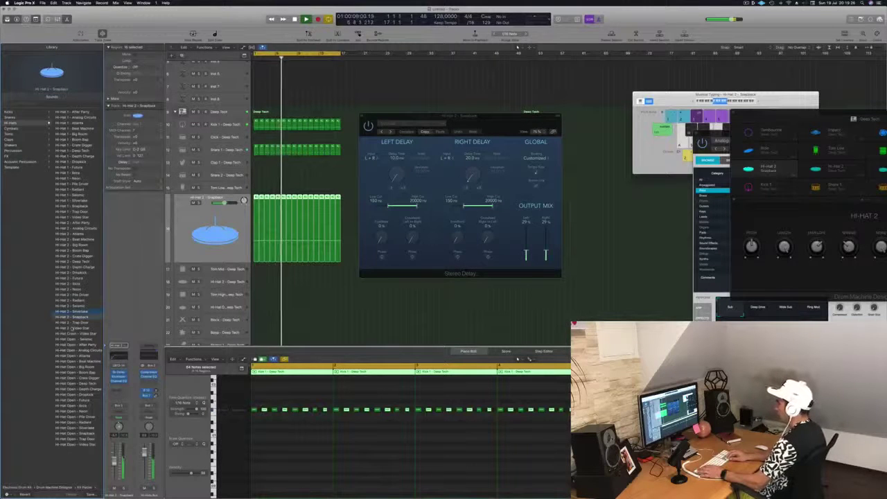
key("Up")
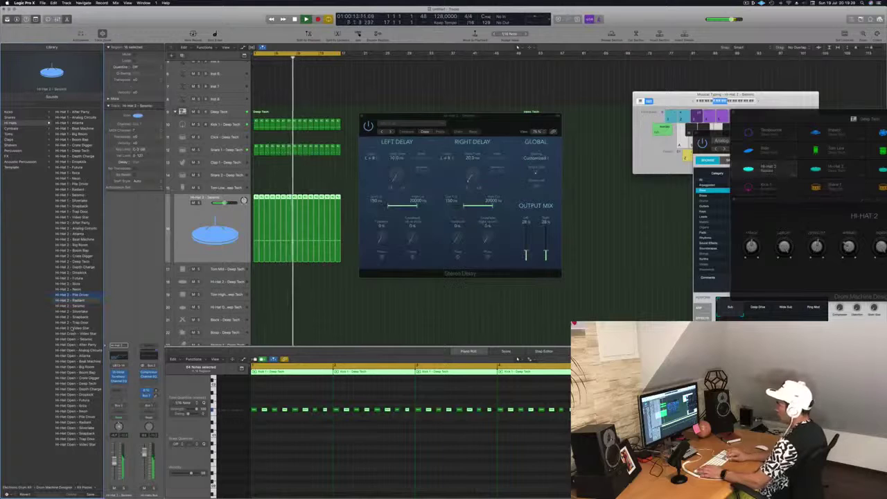
key("Up")
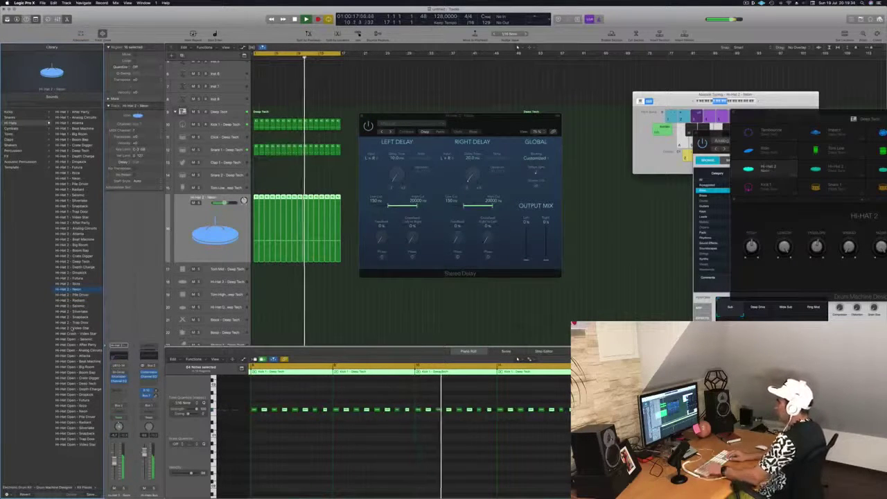
key("Up")
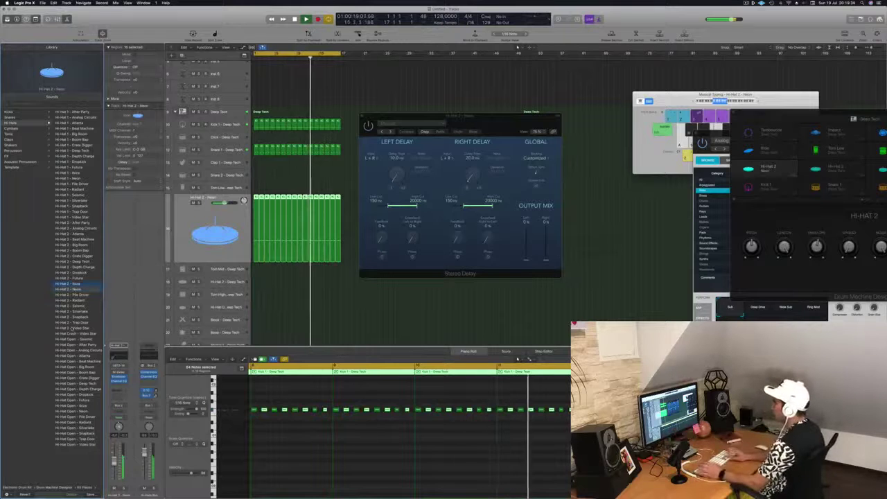
key("Up")
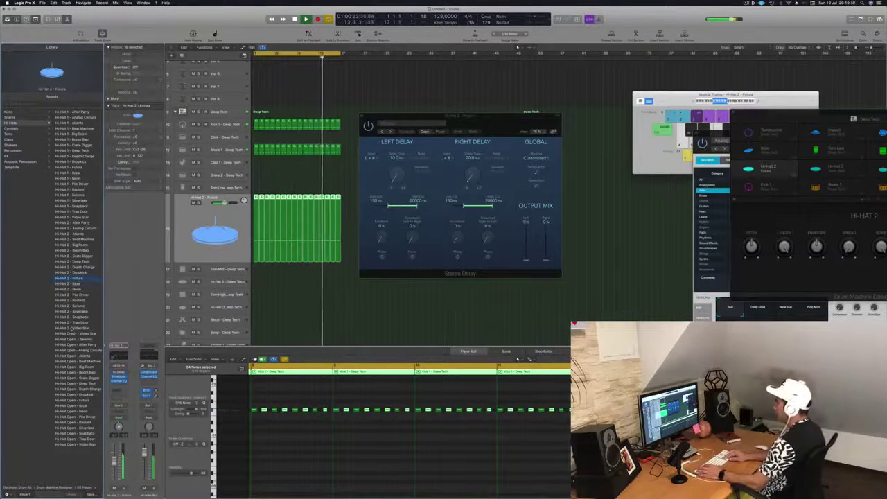
- Load the dual 1/16 step preset in the Stereo Delay of the Hi-Hat 2 - Future track
left_click(381, 132)
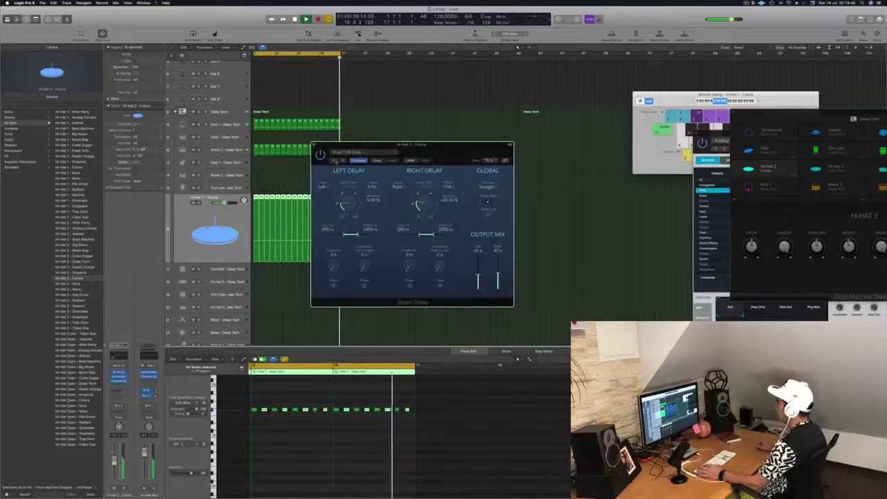
left_click(409, 159)
left_click(409, 159)
left_click_drag(413, 145, 436, 147)
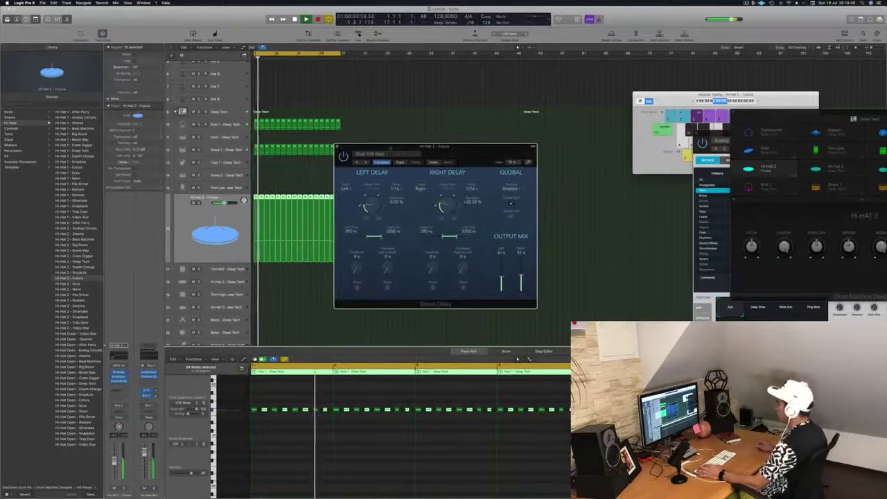
- Boost the high shelf by 4.5 dB in the Hi-Hat 2 - Future track's Channel EQ and close the EQ
left_click(118, 357)
left_click(118, 357)
left_click_drag(125, 113, 217, 123)
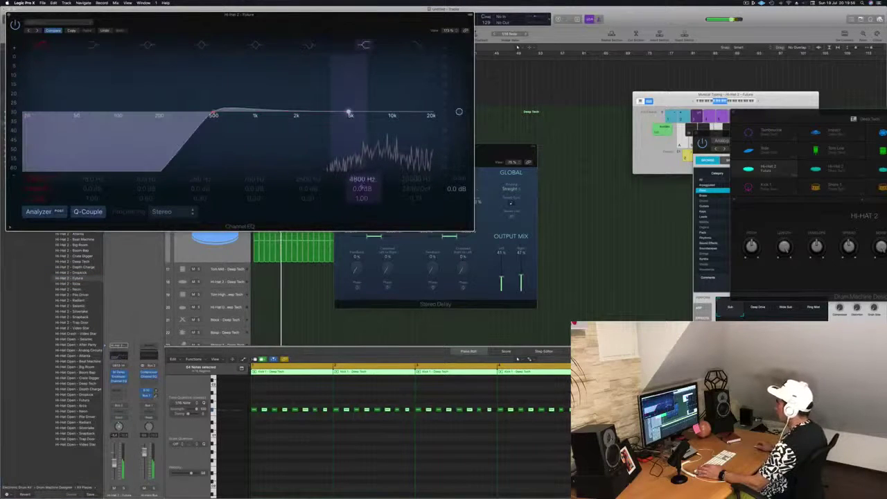
left_click(348, 110)
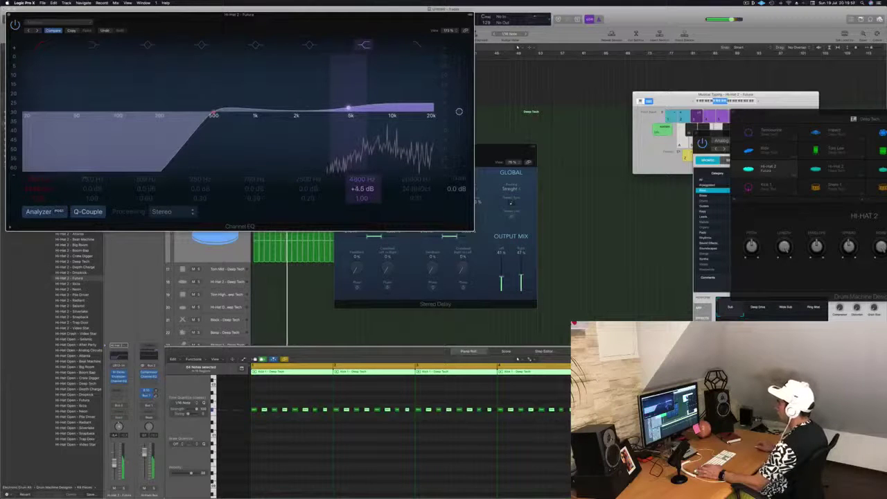
left_click_drag(239, 14, 310, 22)
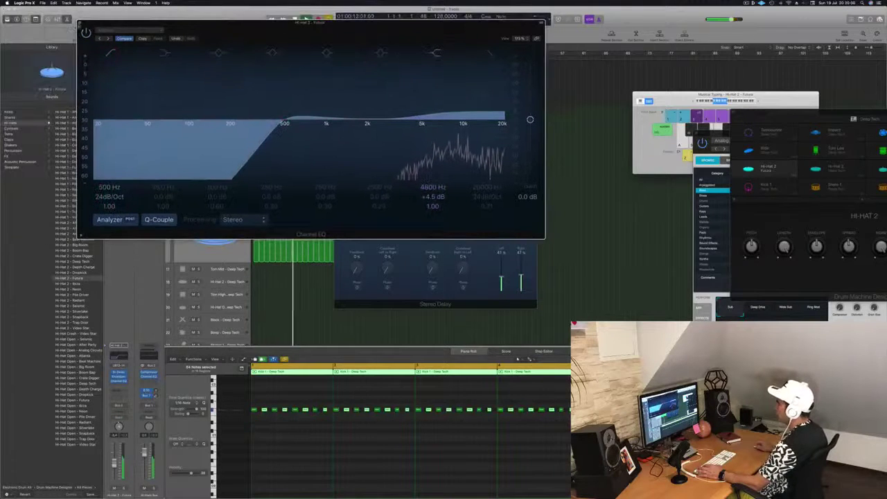
left_click(79, 23)
- Raise the Stereo Delay's high cut to 20000 Hz for both the left and right delay and close the plug-in
left_click_drag(381, 236, 394, 236)
left_click_drag(457, 236, 469, 236)
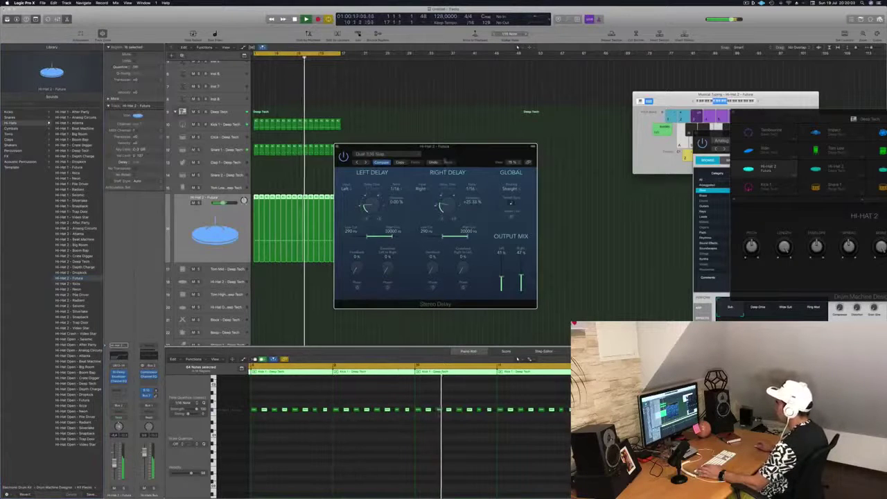
left_click_drag(435, 146, 516, 152)
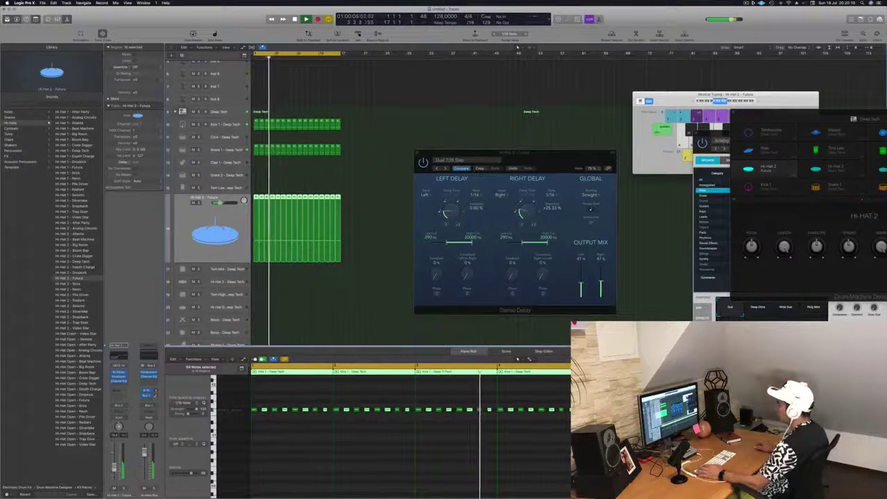
left_click_drag(516, 153, 437, 176)
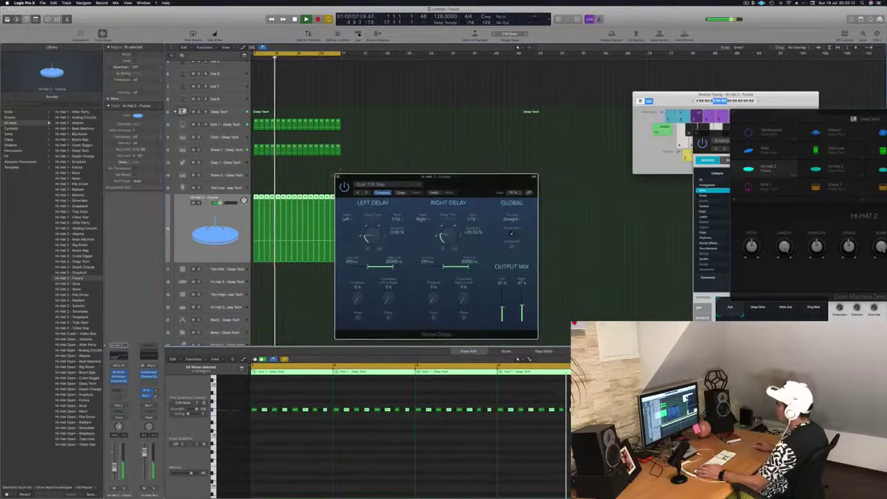
left_click(339, 177)
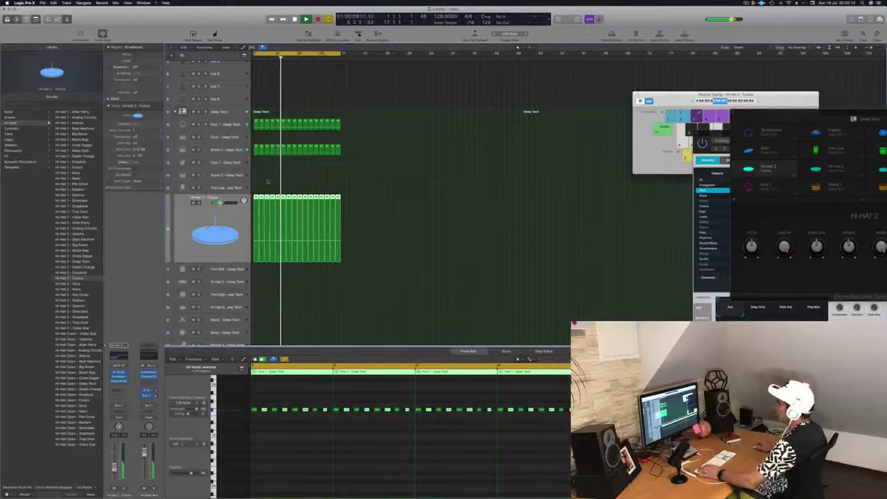
- Copy the first kick region to the Hi-Hat Open track and move all its notes up in pitch and onto the offbeats
scroll(273, 184, "down", 2)
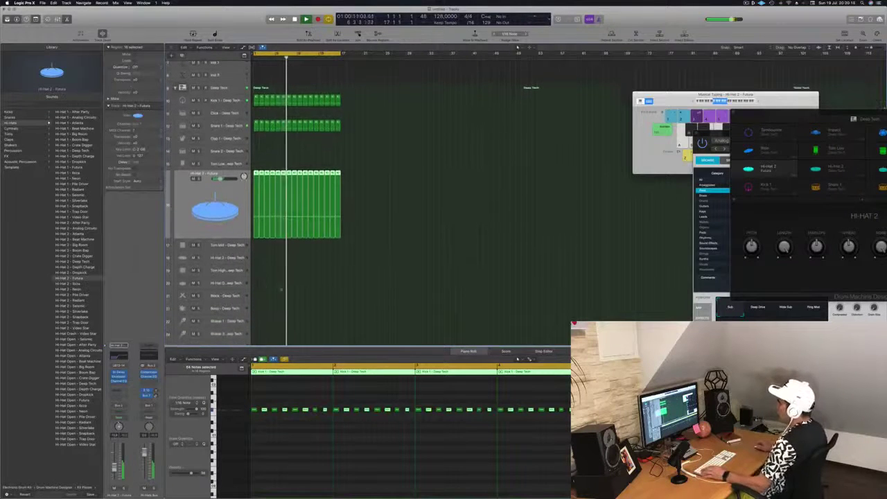
left_click_drag(256, 99, 255, 284)
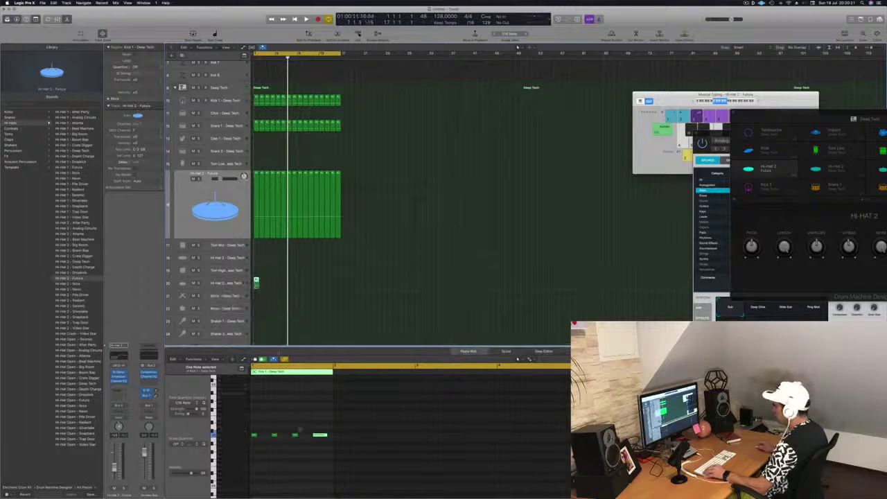
left_click(325, 427)
key("super+a")
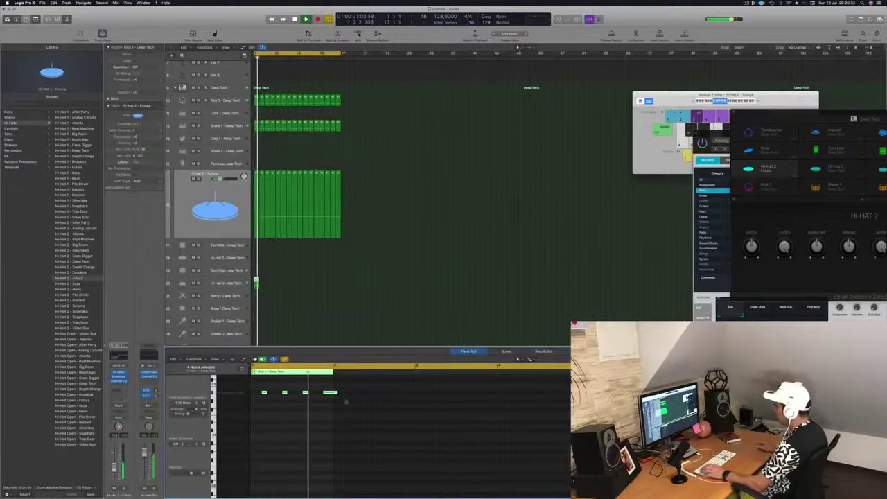
- Shorten the four open hi-hat notes, repeat the one-bar region to fill 16 bars and play the beat
left_click_drag(335, 395, 328, 399)
key("space")
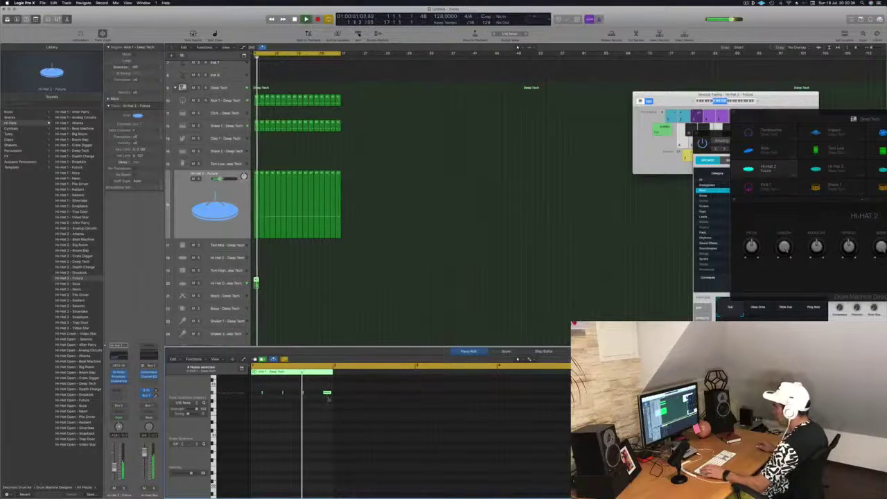
left_click_drag(256, 282, 313, 286)
key("space")
scroll(370, 263, "up", 1)
scroll(375, 248, "up", 1)
scroll(376, 248, "up", 1)
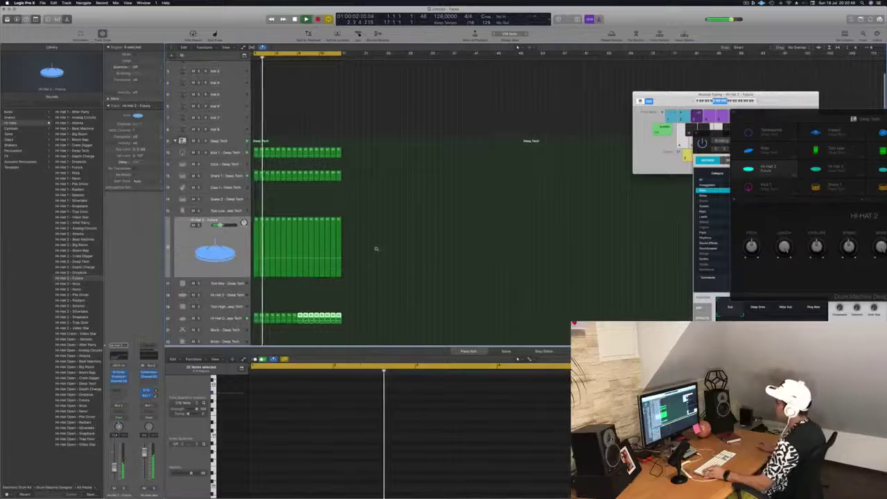
scroll(375, 248, "up", 3)
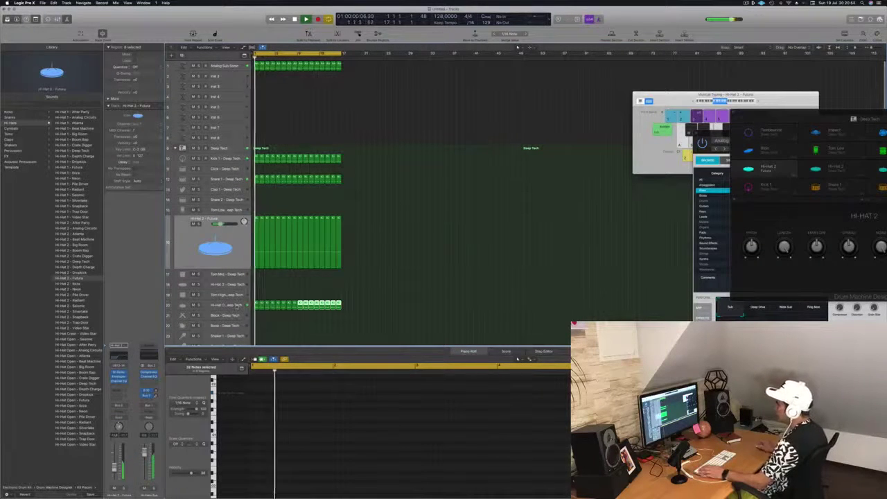
- Duplicate the Deep Tech kit track with its settings to add a second Deep Tech kit below the first
left_click(215, 305)
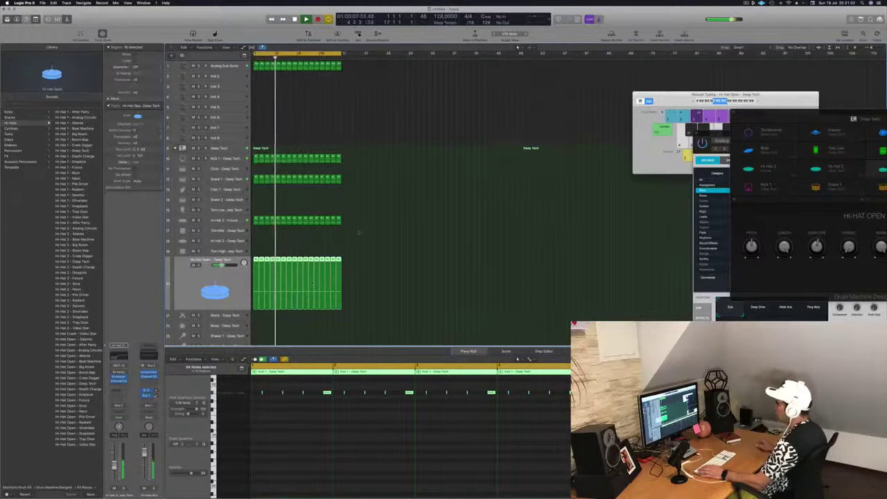
left_click(230, 220)
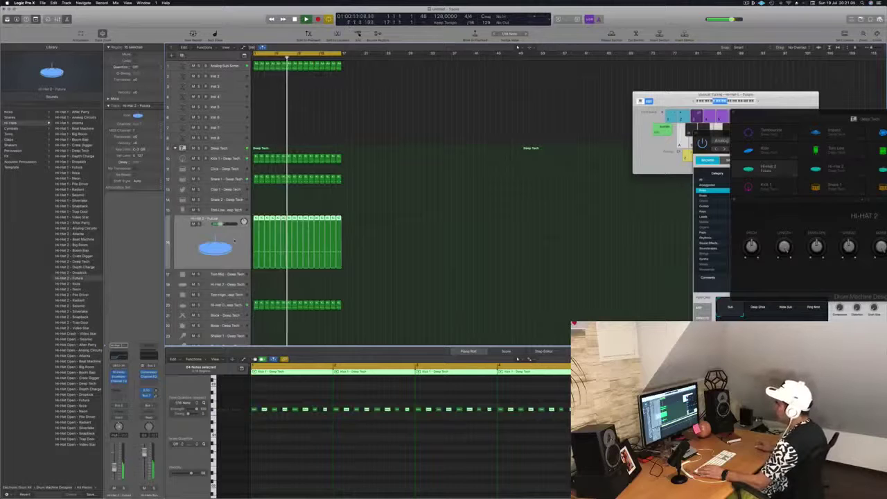
left_click(224, 149)
right_click(228, 152)
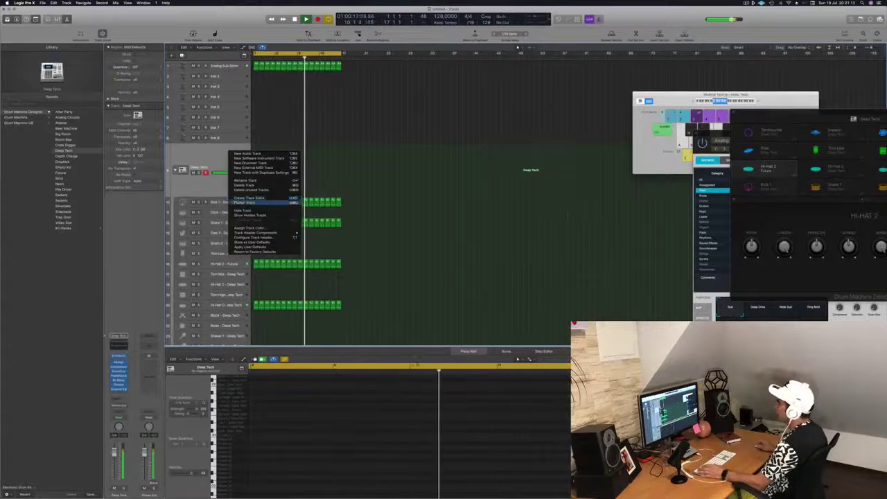
left_click(249, 198)
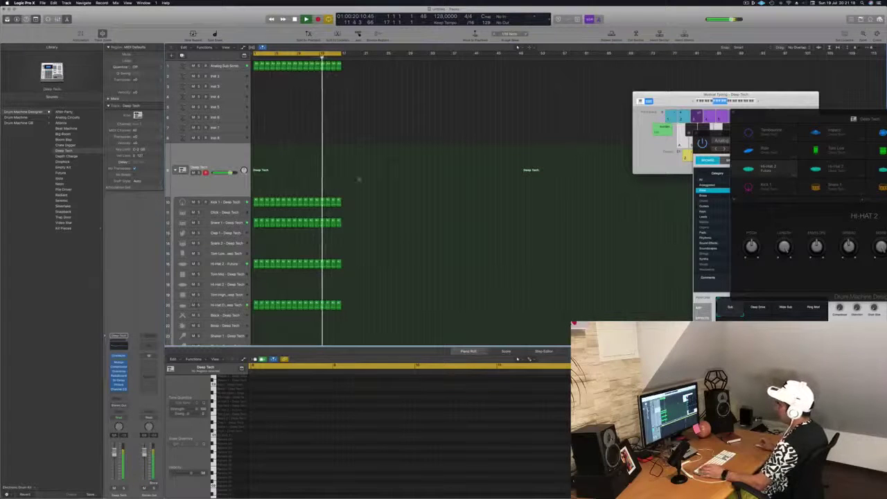
scroll(396, 198, "down", 3)
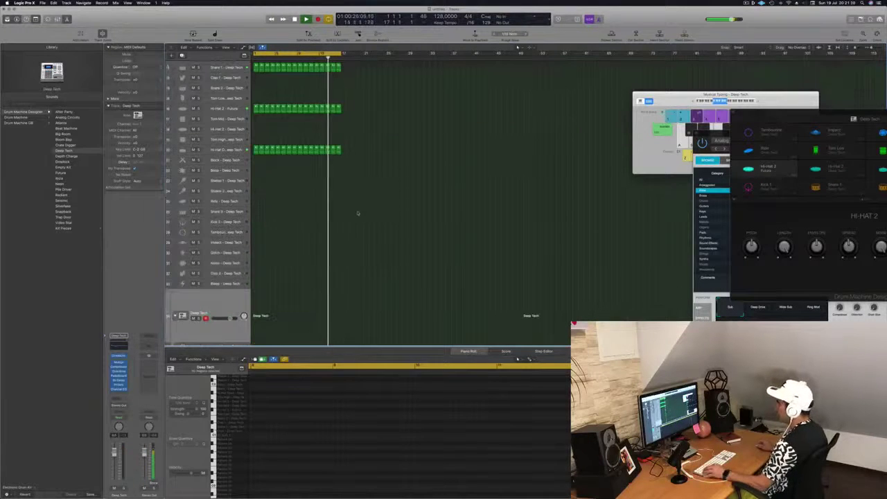
scroll(356, 212, "down", 2)
scroll(393, 190, "up", 2)
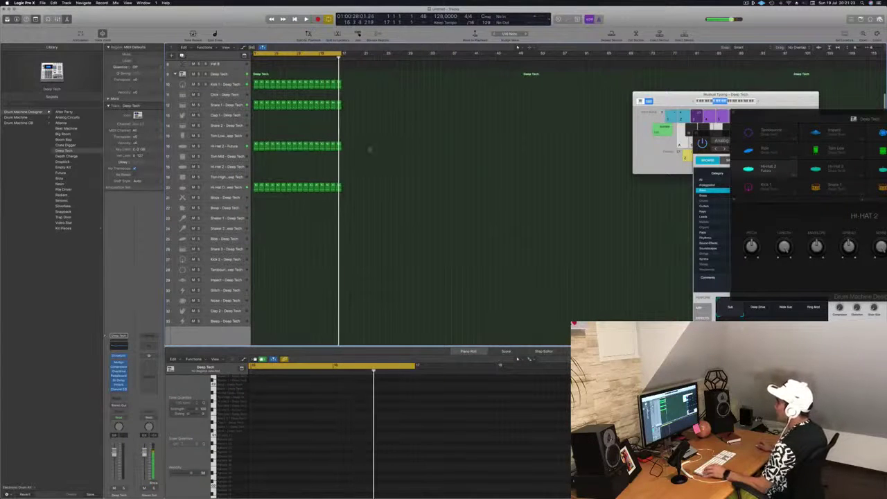
- Move the 16 open hi-hat regions from the first Deep Tech kit to the second kit's Hi-Hat 2 track and play
left_click(235, 146)
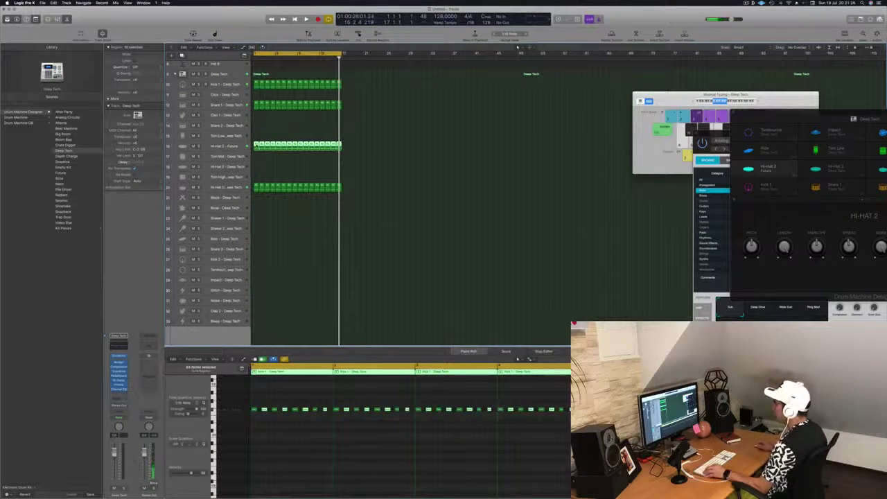
scroll(384, 187, "down", 5)
left_click_drag(360, 142, 254, 136)
scroll(310, 202, "down", 3)
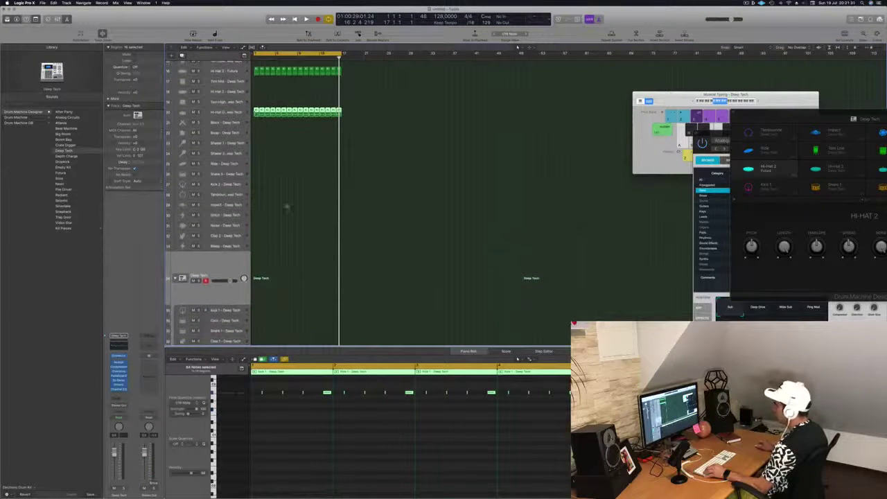
key("super+Up")
key("super+Up")
key("super+Up")
key("super+Up")
key("super+Up")
key("super+Up")
key("super+Up")
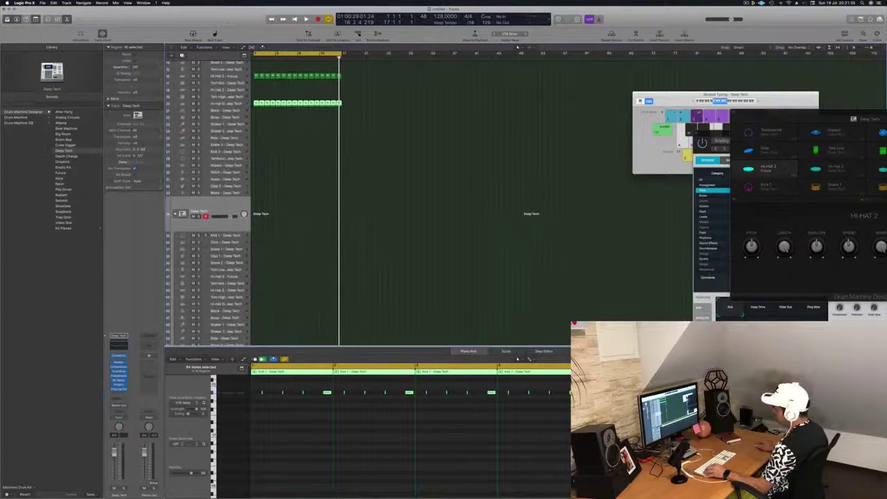
left_click_drag(256, 102, 258, 291)
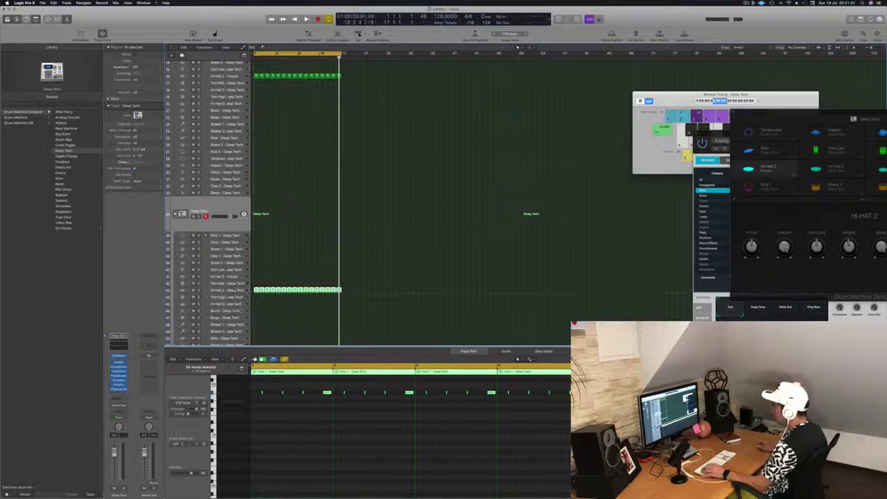
left_click(258, 290)
key("space")
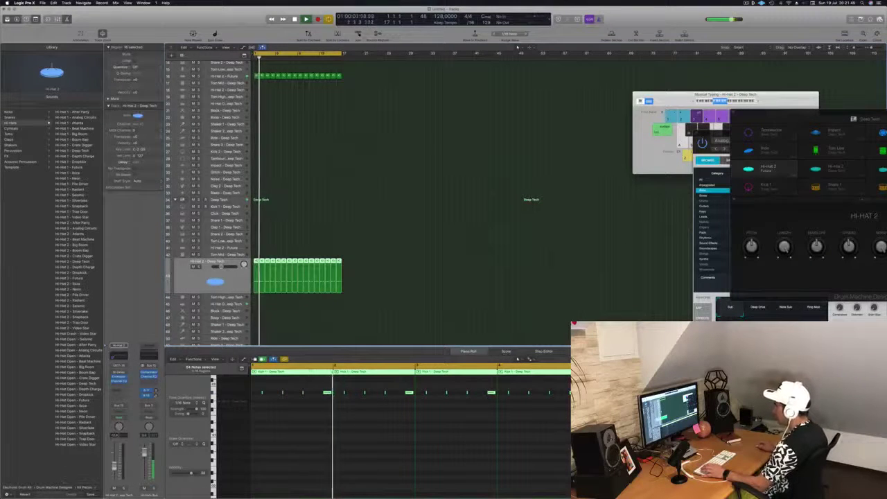
scroll(437, 155, "up", 5)
left_click_drag(366, 110, 254, 118)
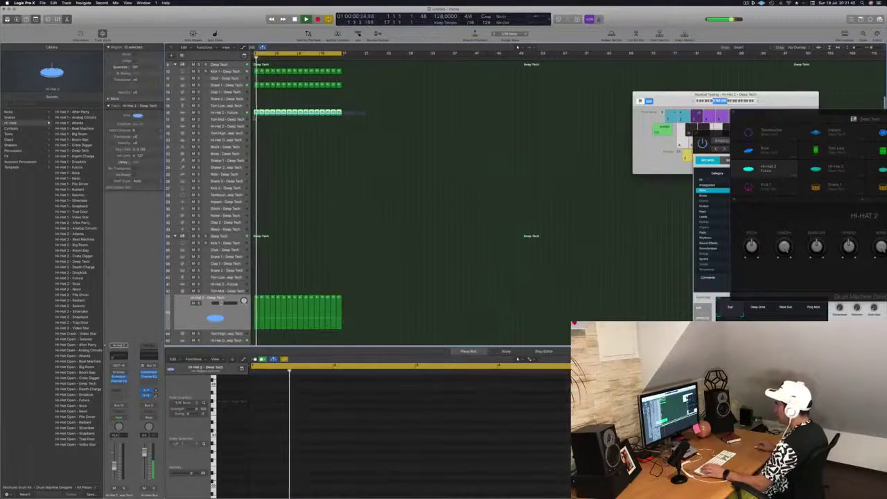
key("Delete")
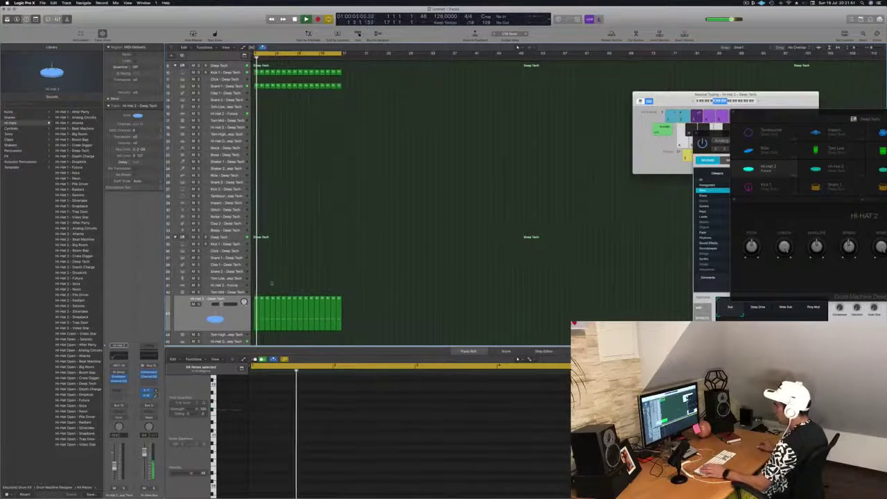
scroll(436, 201, "down", 2)
left_click_drag(353, 277, 255, 314)
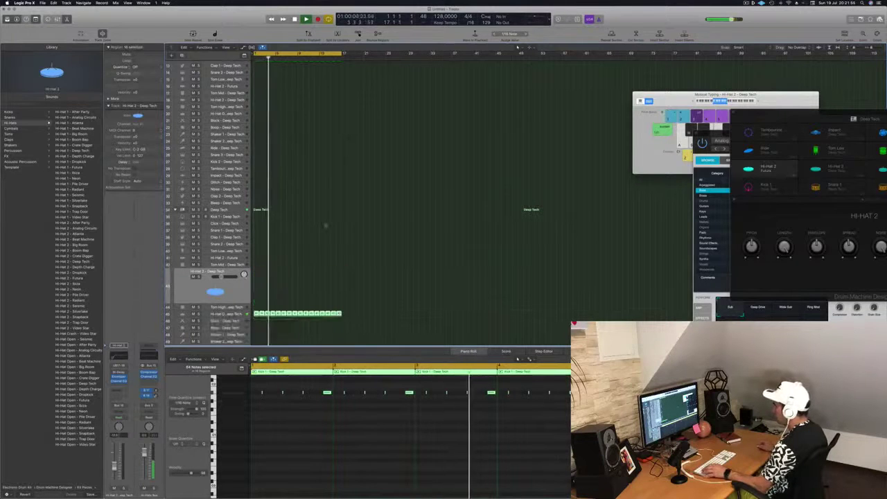
scroll(324, 225, "up", 4)
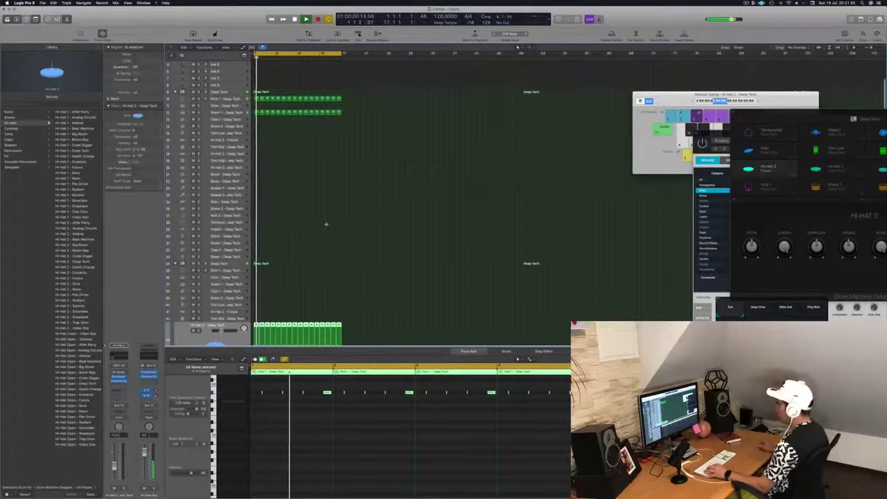
key("super+v")
- Move the second kit's hi-hat regions from Hi-Hat 2 to its Hi-Hat Open track and select the second Deep Tech kit
scroll(360, 228, "down", 5)
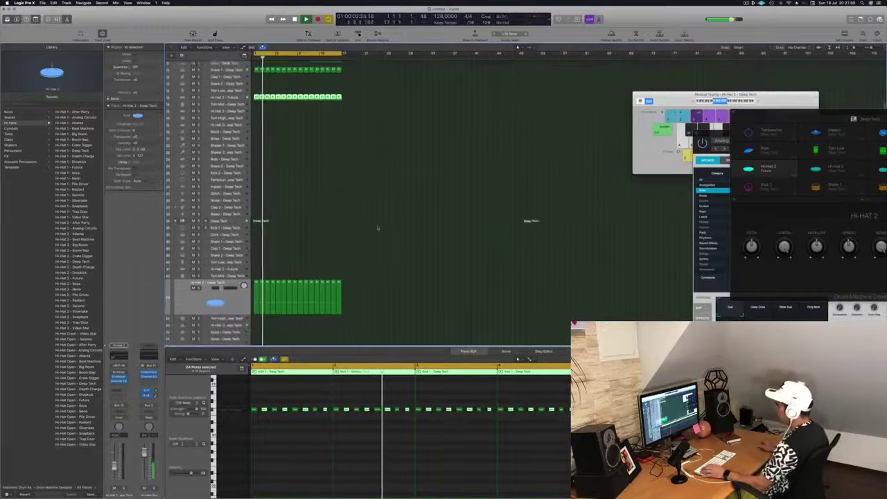
left_click_drag(272, 228, 257, 257)
key("space")
left_click(239, 154)
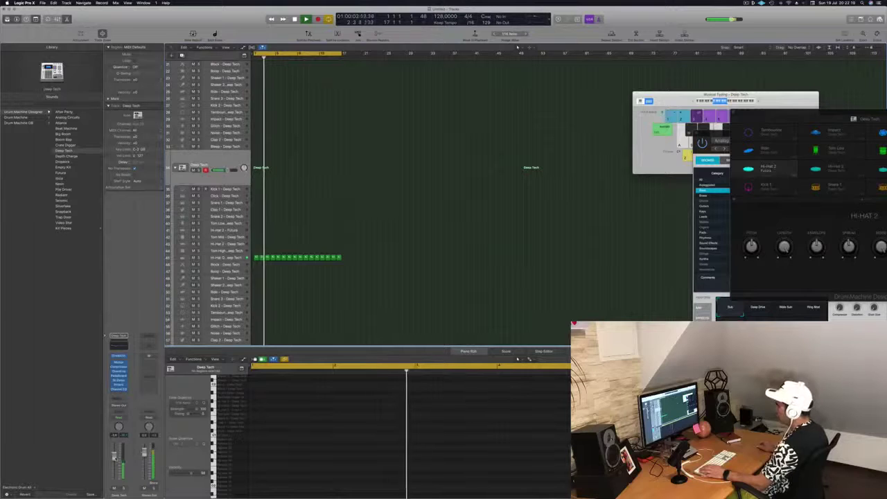
- Move the first kit's bar 1 Hi-Hat 2 region to Tom Low, one semitone lower, and refill bar 1 with a copy of the next region
scroll(271, 310, "up", 5)
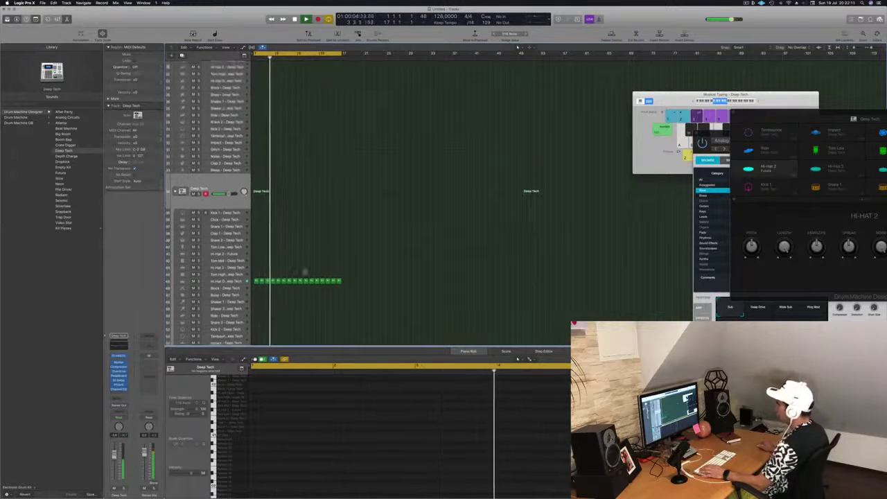
left_click(239, 141)
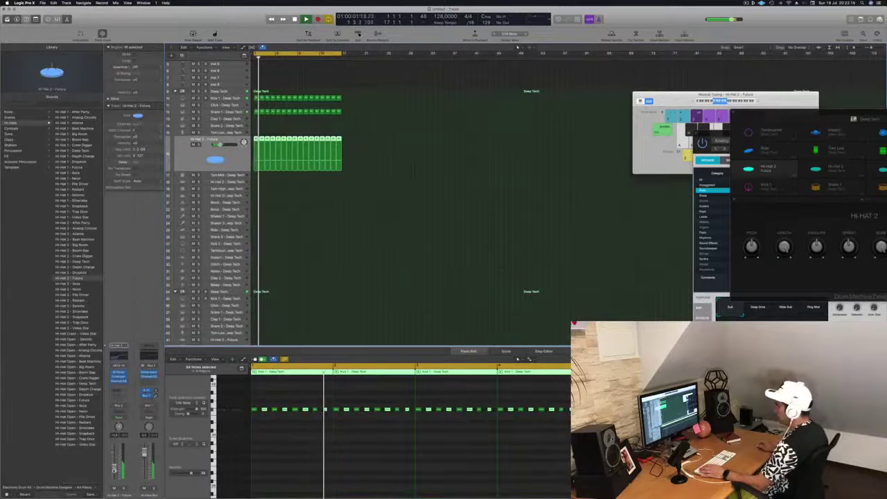
scroll(360, 180, "up", 2)
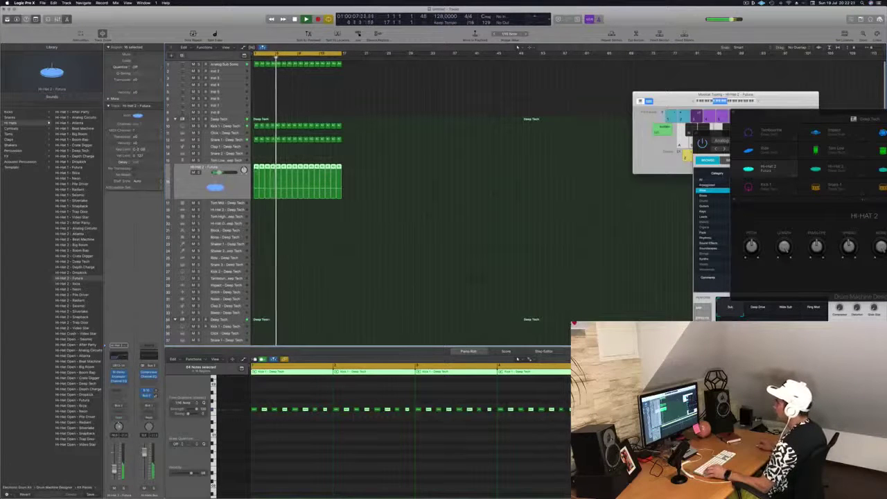
left_click(255, 167)
left_click_drag(256, 167, 261, 168)
left_click_drag(288, 414, 243, 418)
key("alt+Down")
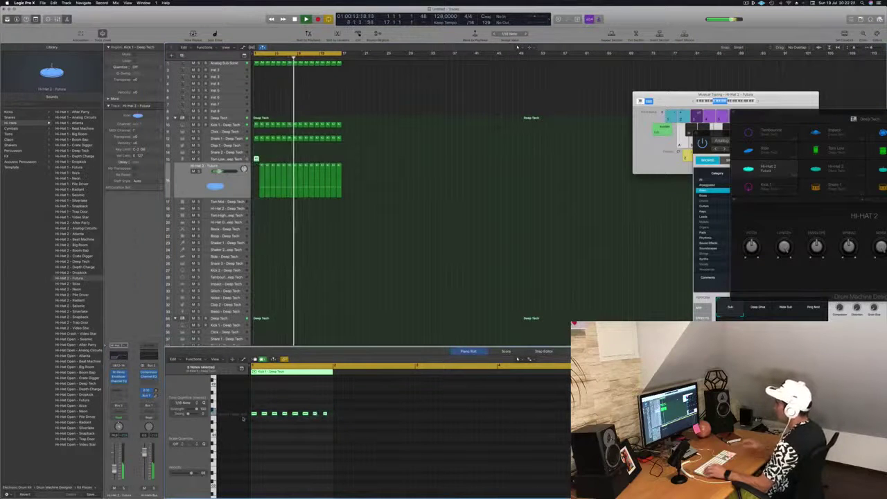
left_click(262, 169)
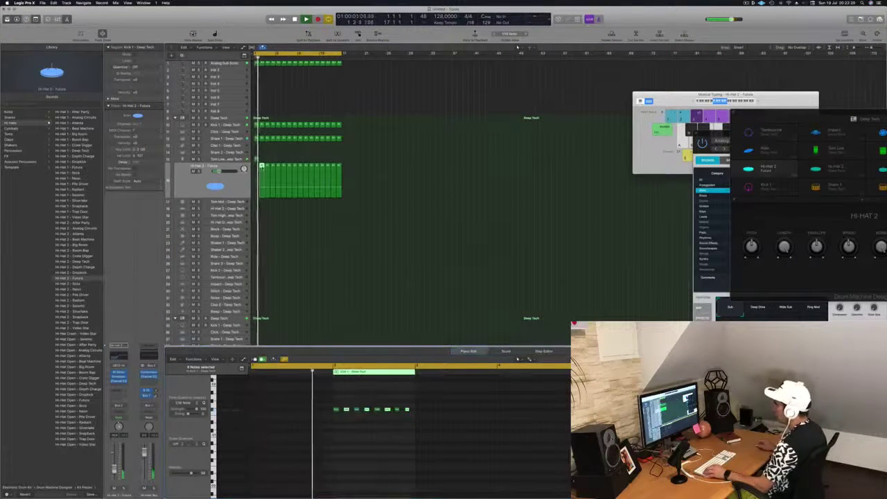
left_click_drag(257, 169, 255, 165)
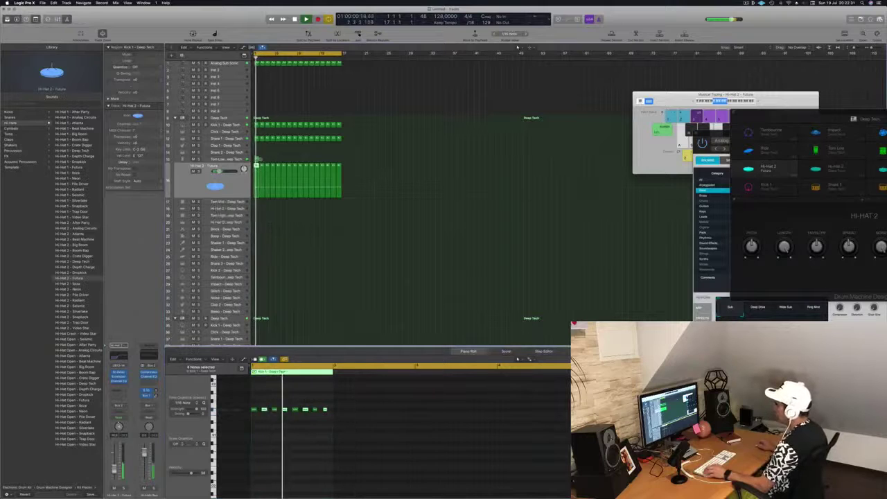
- Delete the third, fourth and last two notes of the Tom Low region and repeat it to fill 16 bars
scroll(295, 424, "up", 4)
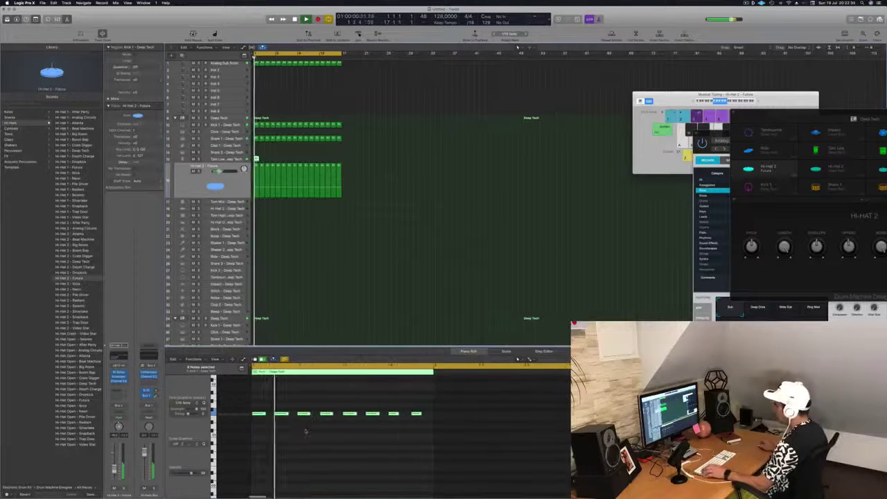
left_click(303, 414)
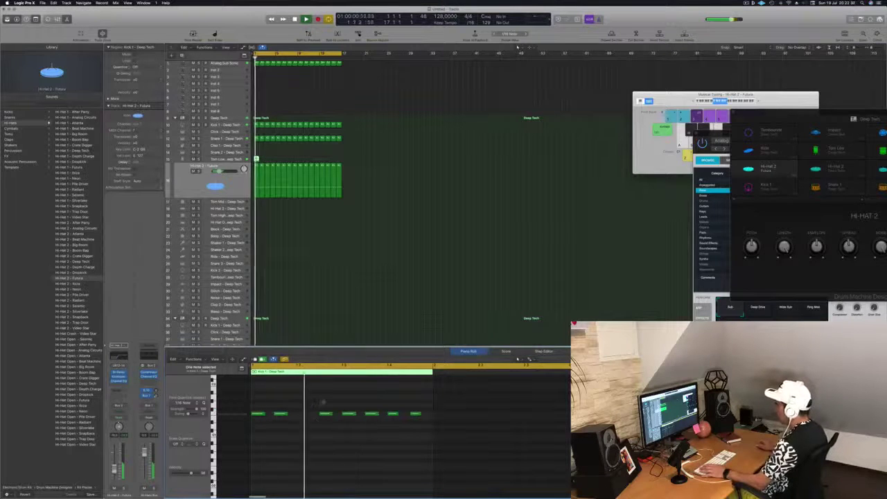
left_click(325, 413)
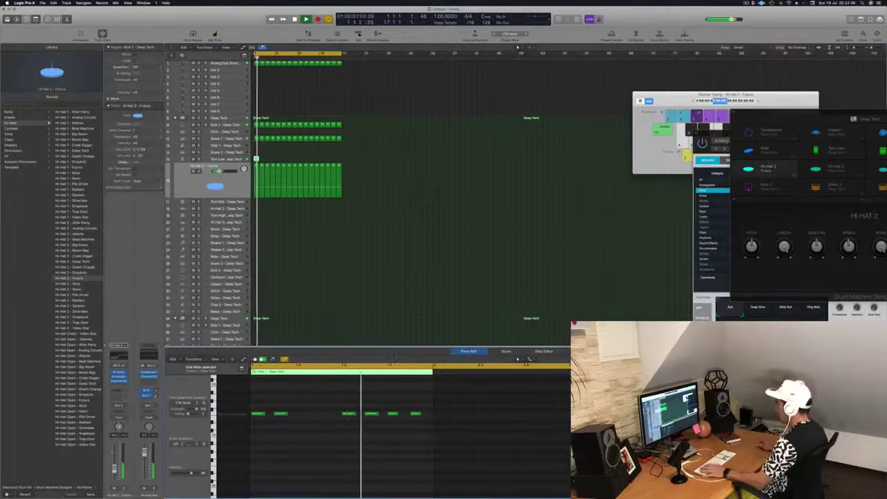
left_click_drag(393, 403, 419, 437)
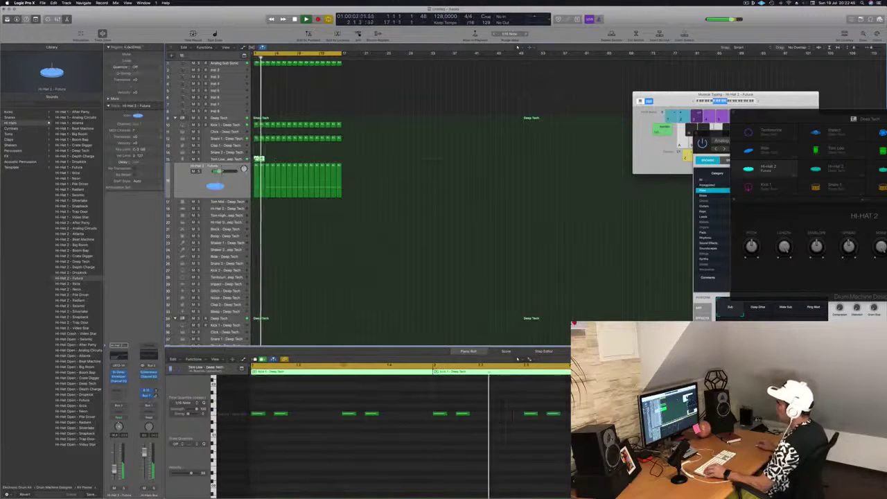
left_click_drag(257, 159, 305, 165)
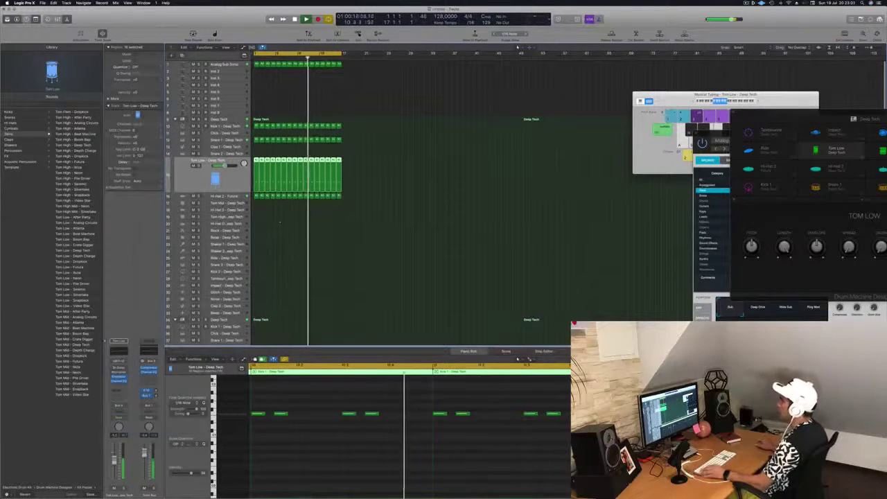
- Copy the bar 1 Hi-Hat 2 region to the first kit's Shaker 2 track
scroll(281, 223, "down", 1)
scroll(281, 223, "down", 3)
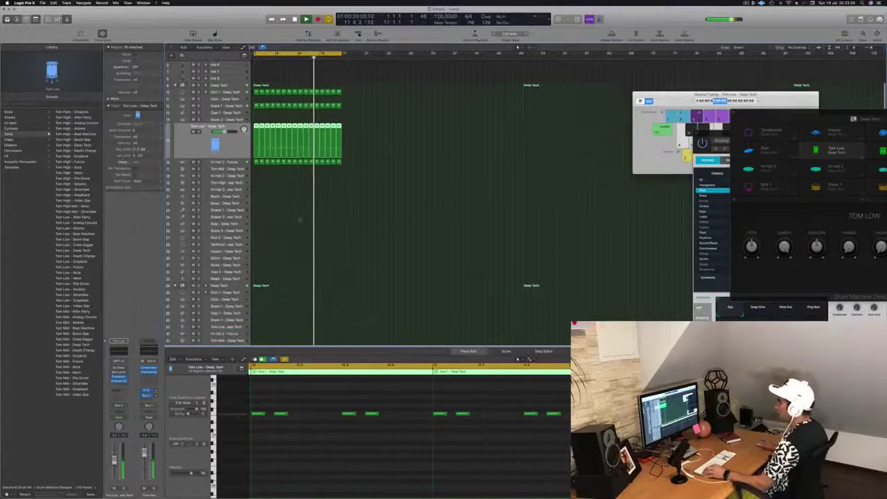
left_click(256, 161)
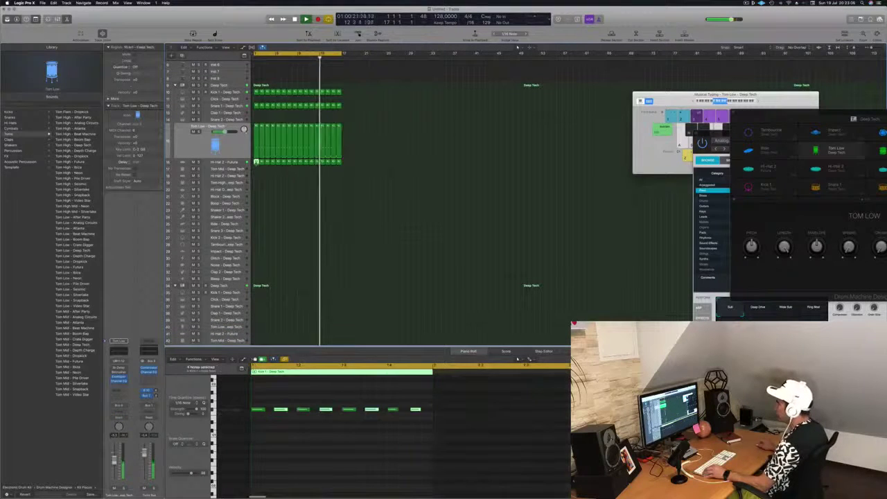
left_click_drag(255, 161, 256, 216)
- Transpose all notes of the Shaker 2 region up eight semitones and repeat the region to fill 16 bars
left_click_drag(257, 399, 430, 444)
key("alt+Up")
key("alt+Up")
key("alt+Up")
key("alt+Up")
key("alt+Up")
key("alt+Up")
key("alt+Up")
key("alt+Up")
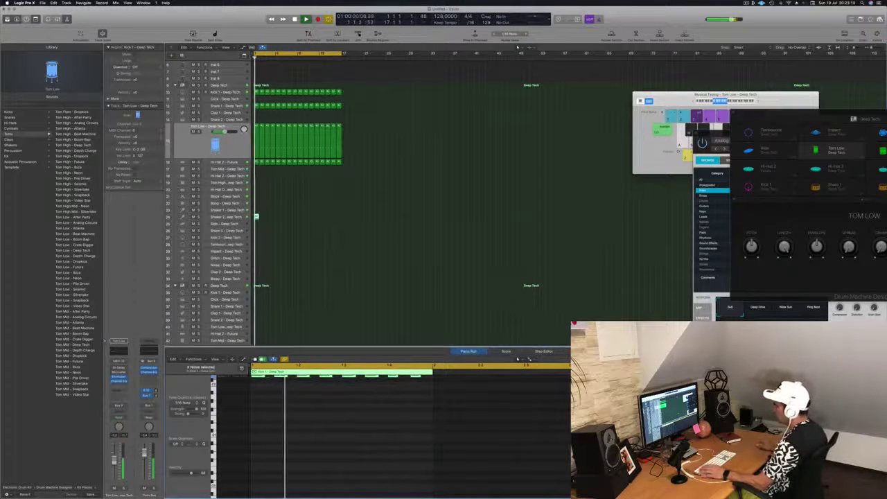
left_click(225, 216)
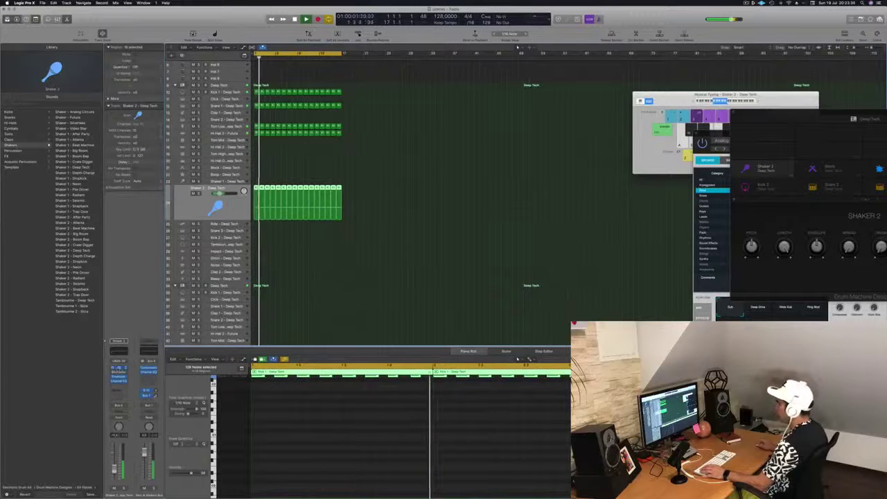
- Set the Shaker 2 Stereo Delay's output mix to 20% left and 24% right and close the plug-in
left_click(118, 368)
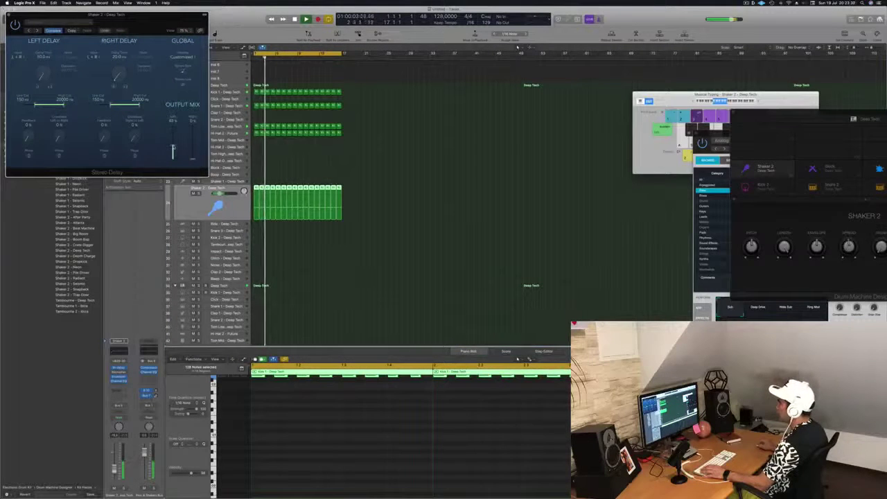
left_click_drag(120, 19, 556, 115)
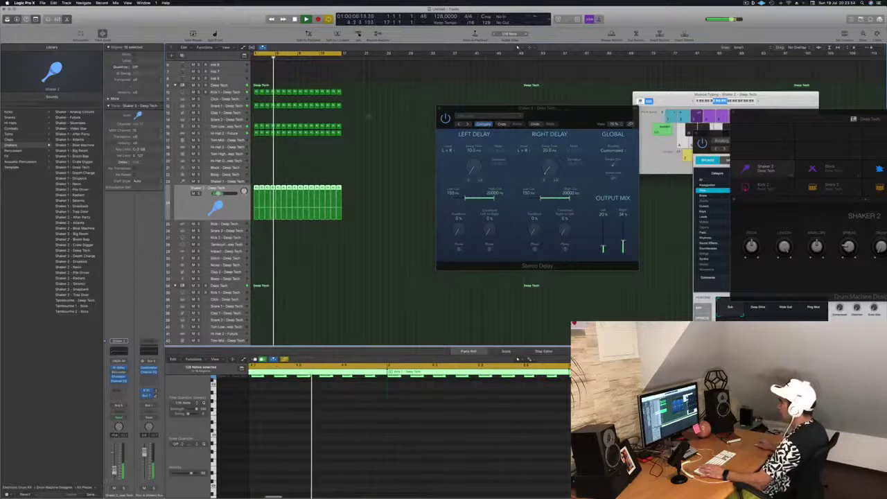
left_click(440, 109)
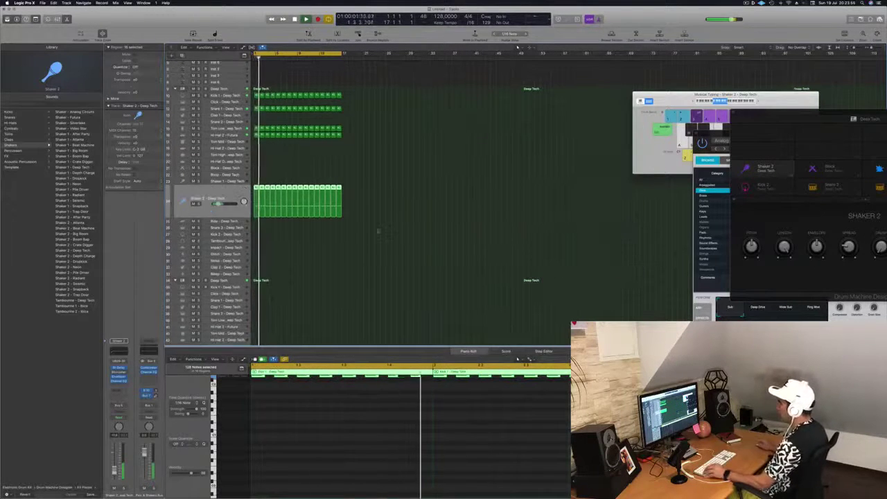
- Copy the bar 1 Hi-Hat 2 region to the first kit's Tom High track and transpose all its notes up three semitones
scroll(385, 217, "up", 3)
left_click(286, 180)
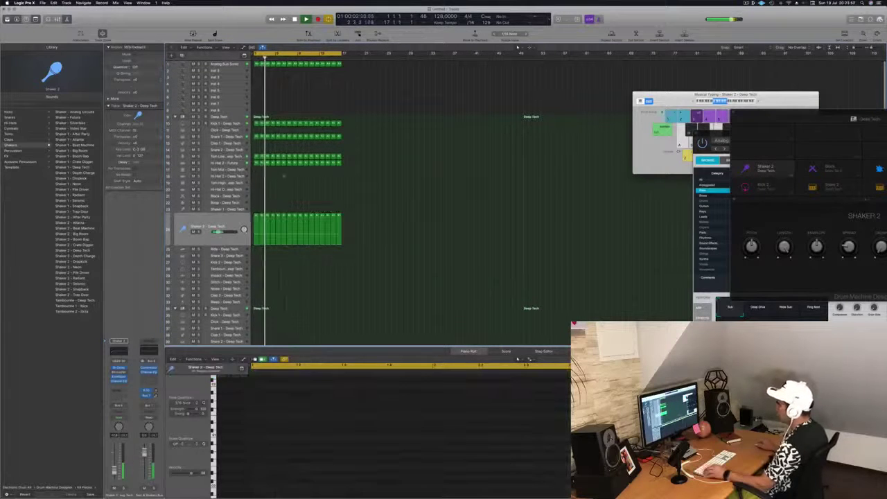
left_click(256, 162)
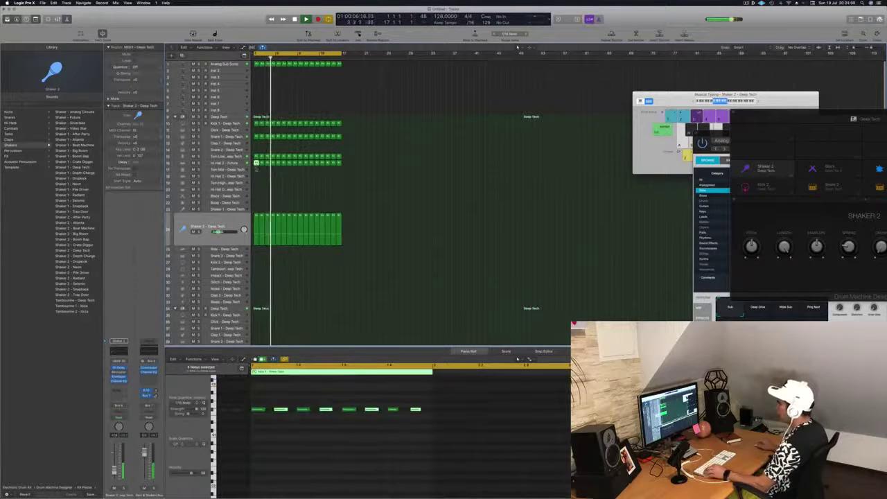
left_click_drag(251, 402, 419, 426)
key("alt+Up")
key("alt+Up")
key("alt+Up")
key("alt+Up")
key("alt+Up")
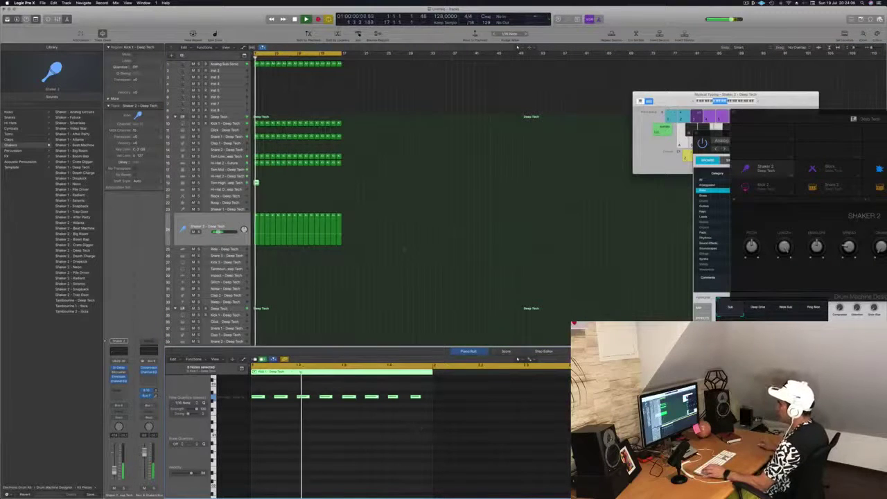
- Delete the first, second, fourth, fifth and sixth notes of the Tom High region
left_click_drag(290, 384, 254, 403)
key("Delete")
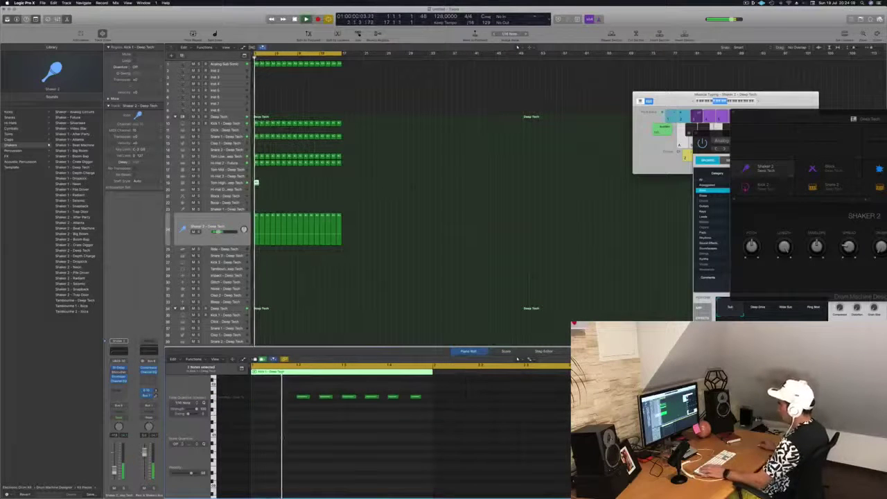
left_click_drag(319, 379, 326, 418)
key("Delete")
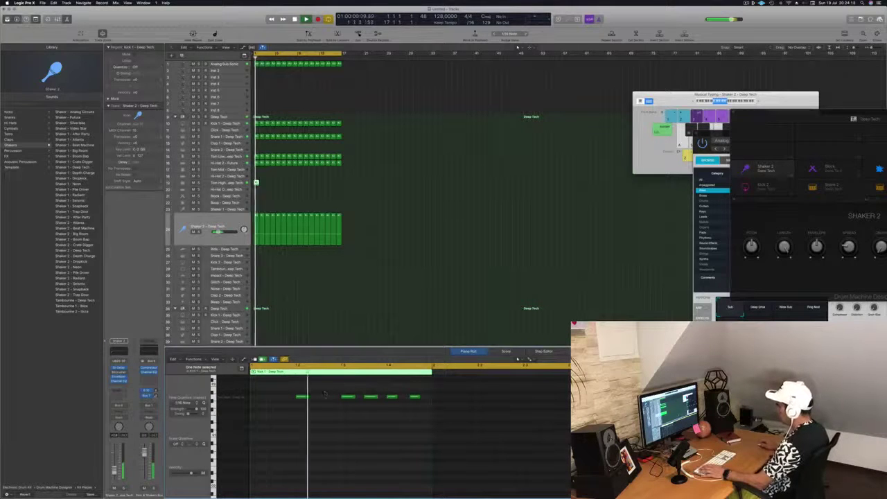
left_click_drag(334, 390, 391, 416)
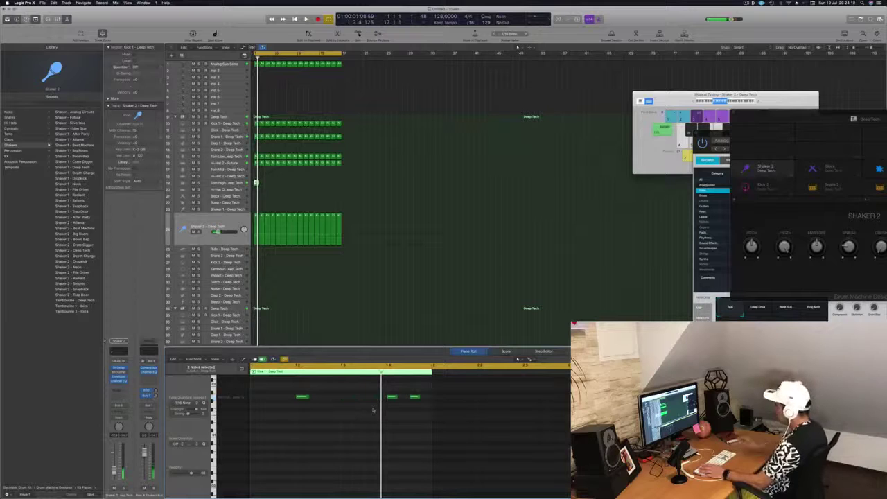
- Delete the last note of the Tom High region
left_click_drag(414, 383, 417, 418)
key("Delete")
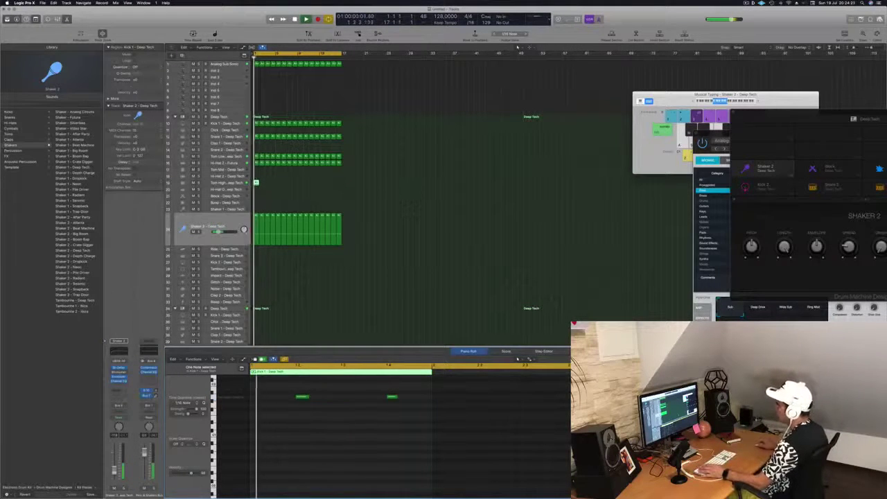
- Load the Tom Mid - Video Star sound on the Tom High track and repeat its region to fill 16 bars
key("Up")
key("Up")
key("Up")
key("Up")
key("Up")
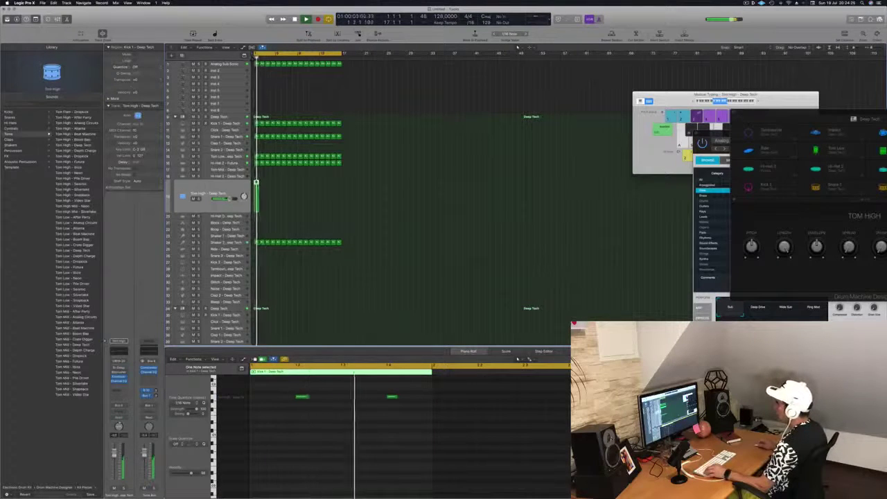
left_click_drag(257, 182, 303, 192)
key("Return")
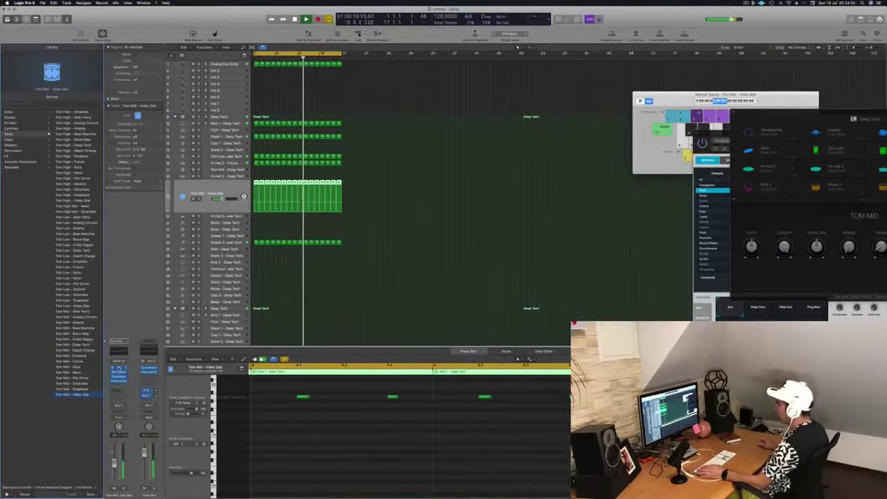
- Switch the Tom Mid - Video Star track's Stereo Delay to a dual-note preset and close the plug-in
left_click(119, 368)
left_click_drag(108, 15, 365, 78)
left_click(210, 73)
left_click(248, 92)
left_click_drag(248, 90, 303, 131)
left_click(307, 132)
left_click(303, 134)
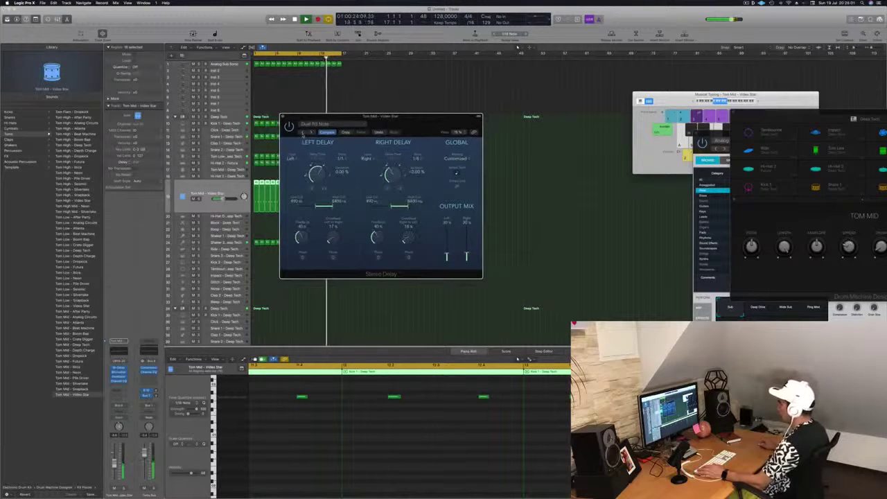
left_click_drag(418, 125, 413, 148)
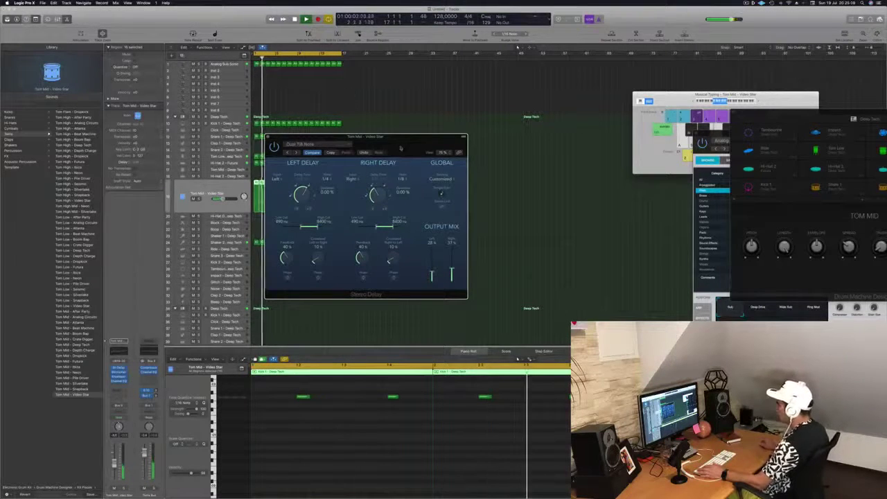
left_click_drag(268, 136, 288, 136)
left_click(290, 137)
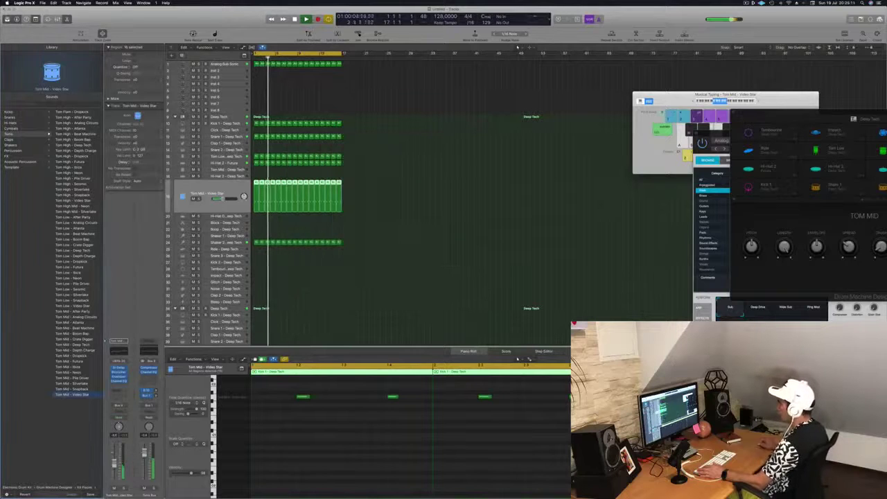
- Open Alchemy on the empty Inst 2 track and filter its presets to the Brass category
key("Up")
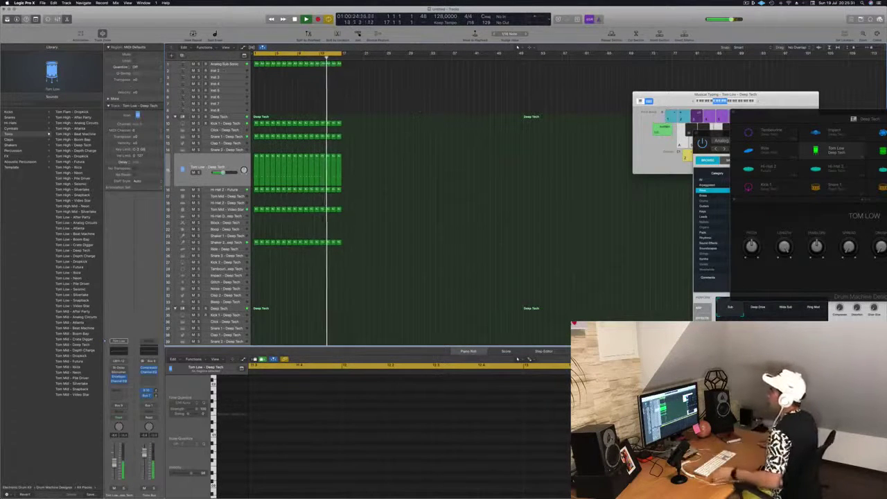
left_click(224, 70)
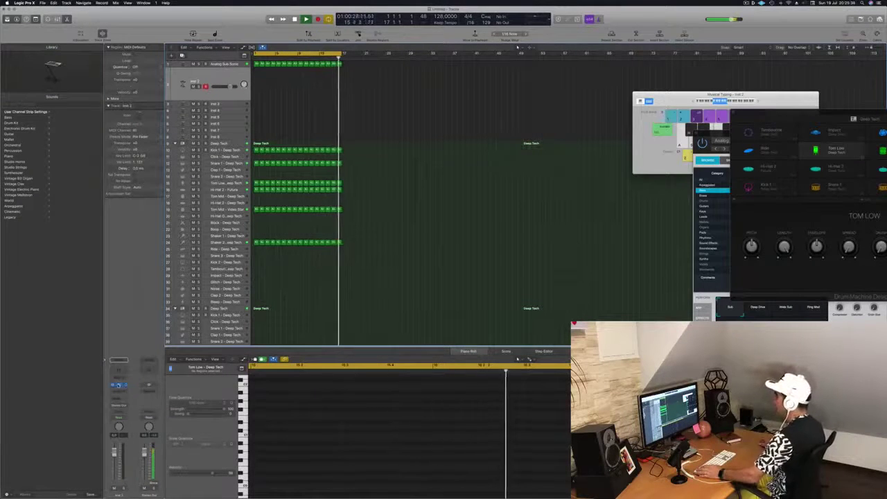
left_click(119, 385)
left_click_drag(179, 28, 491, 124)
left_click(369, 183)
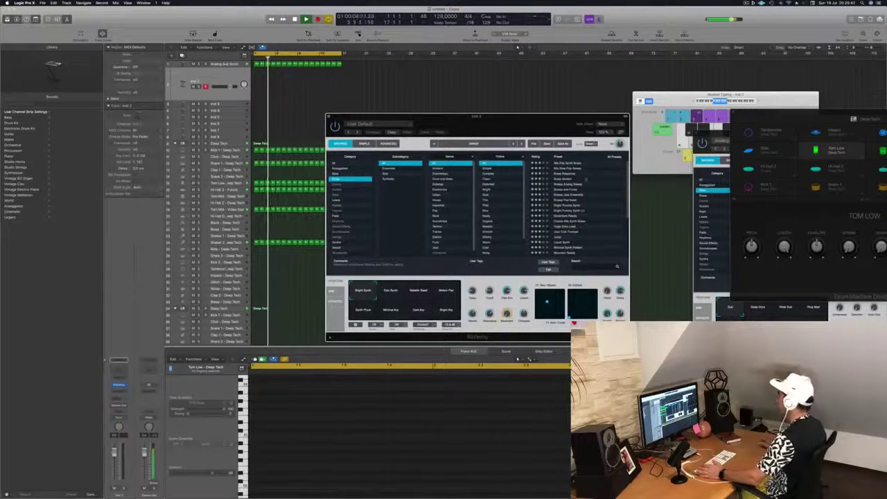
- Load Alchemy's 80s Pop Synth Brass and Brass Response presets in turn and play notes to audition the sound
left_click(569, 165)
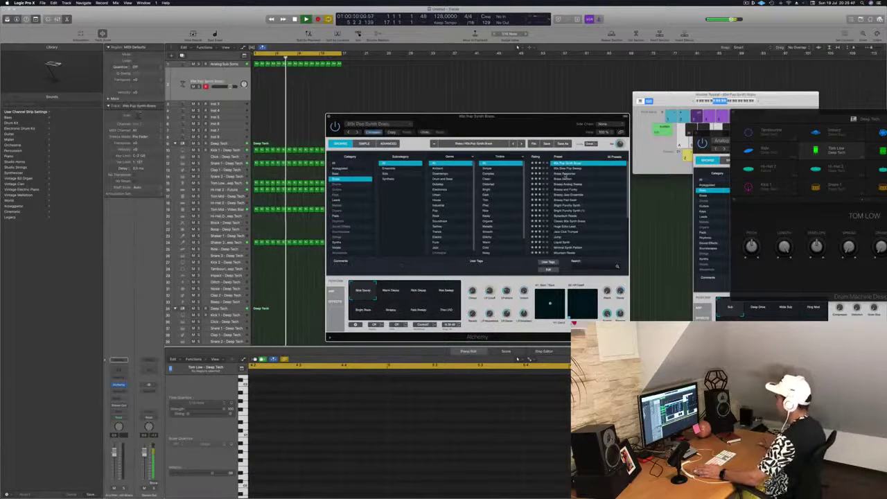
left_click(566, 175)
left_click_drag(676, 100, 661, 101)
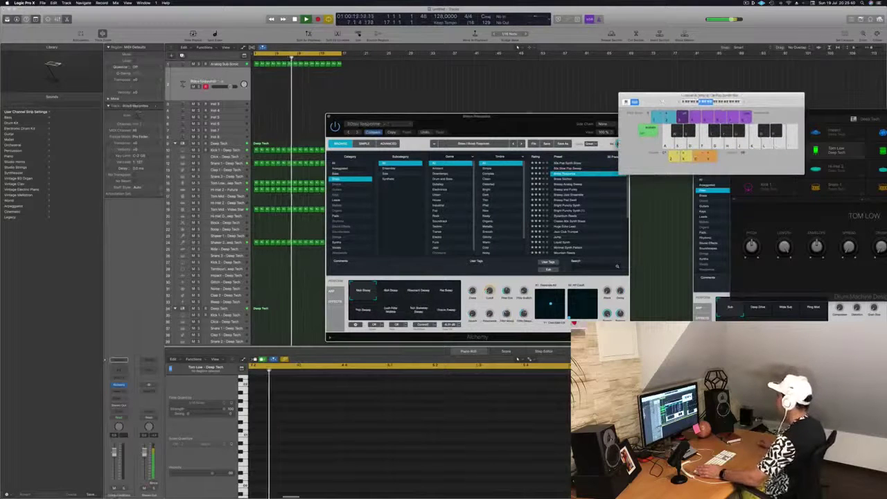
left_click_drag(596, 116, 510, 127)
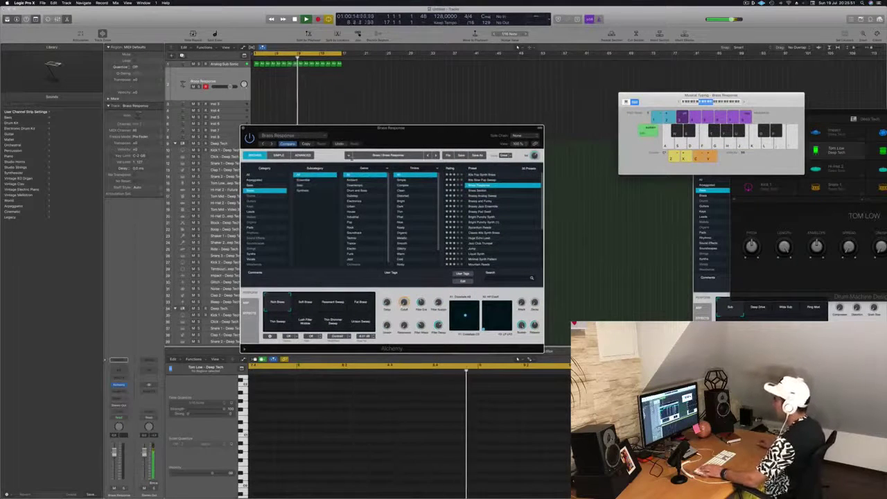
key("f")
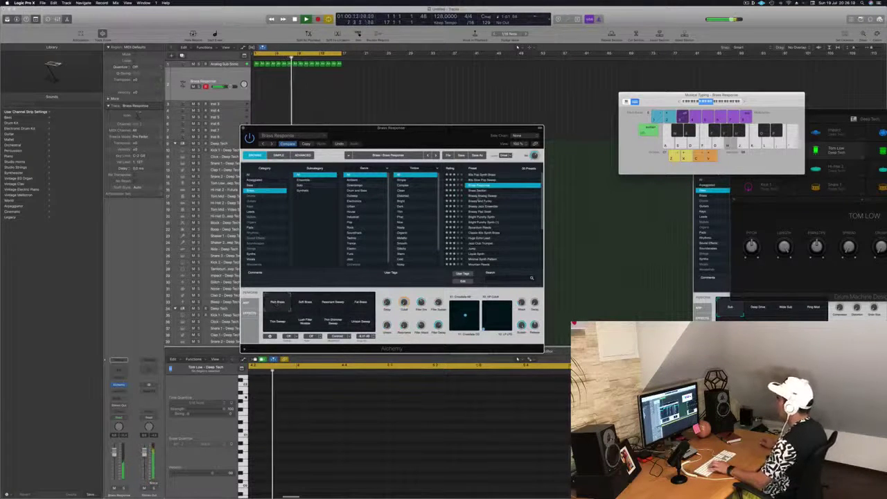
- Audition the brass presets following Brass Response, through Brassy Analog Sweep to Brassy and Funky
key("Down")
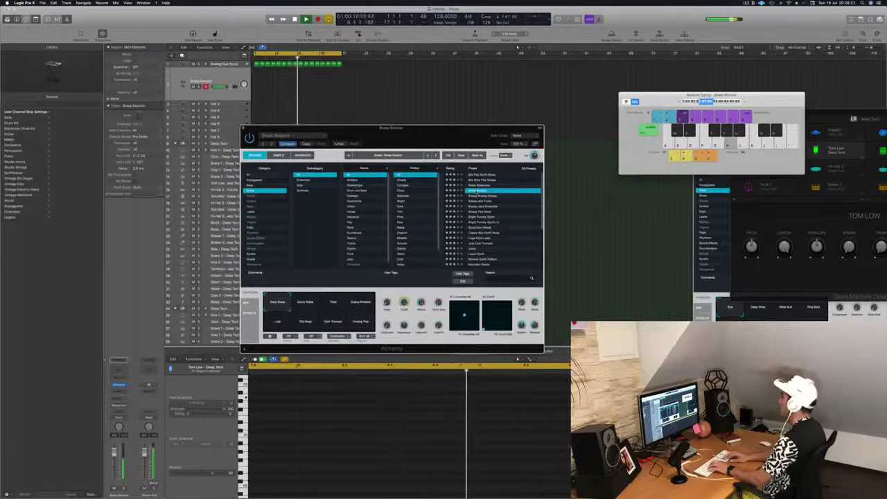
key("Down")
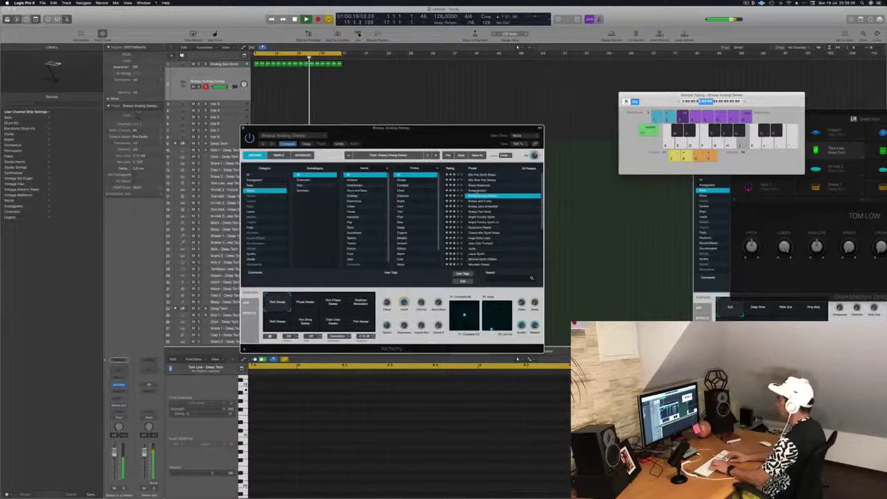
key("Down")
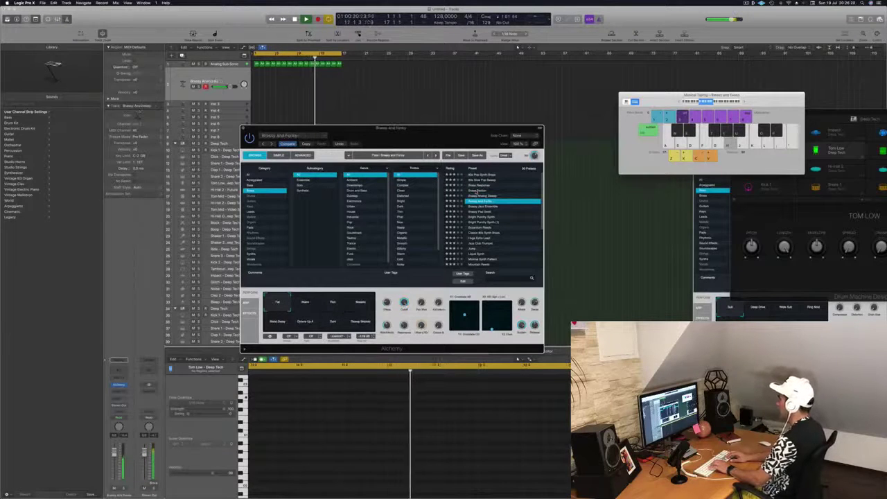
key("j")
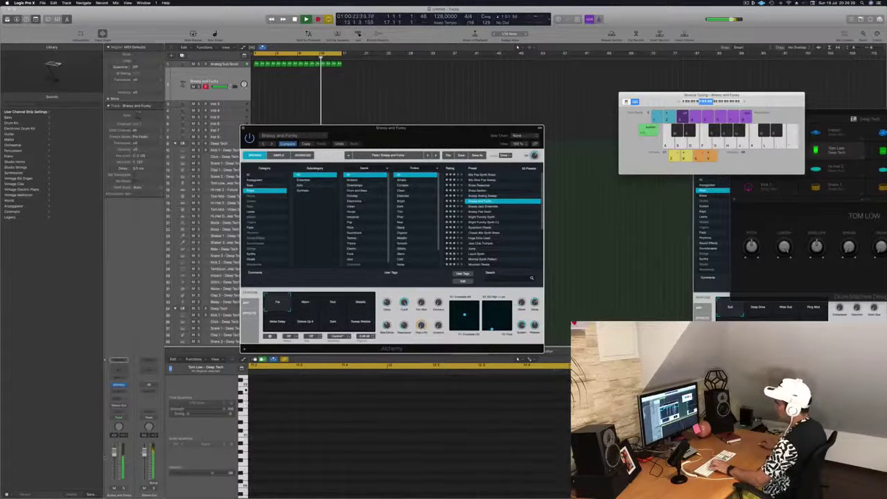
- Audition the performance variations of the Brassy and Funky preset, from Warm through to Sweep Wobble
left_click(304, 305)
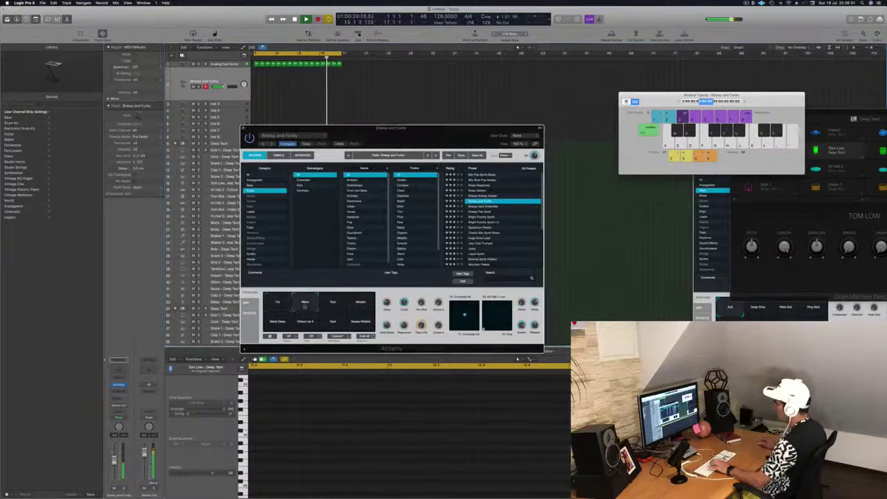
left_click(334, 305)
left_click(361, 305)
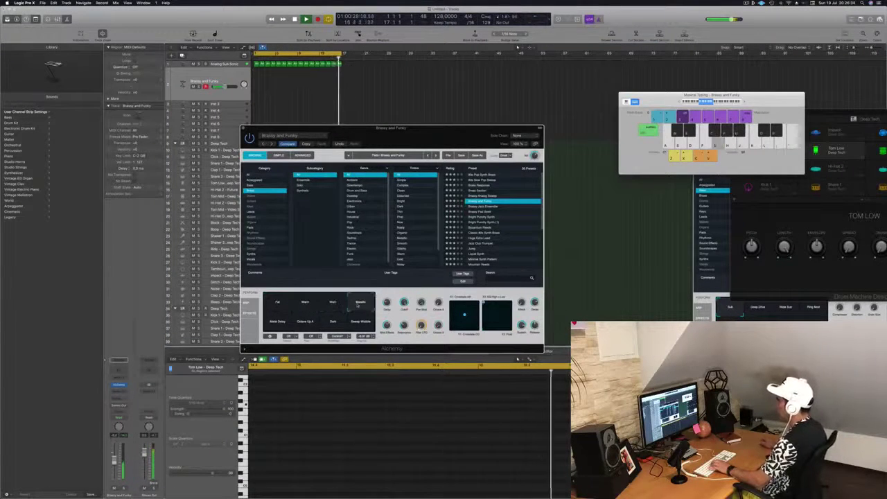
left_click(278, 321)
left_click(305, 322)
left_click(334, 322)
left_click(354, 321)
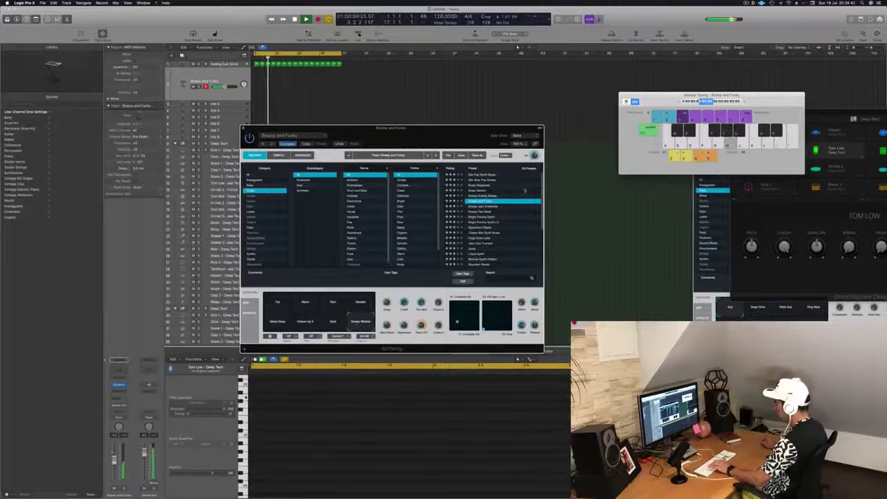
- Load the Brassy Pad Swell preset with its Short Dark variation on the second instrument track
left_click(495, 207)
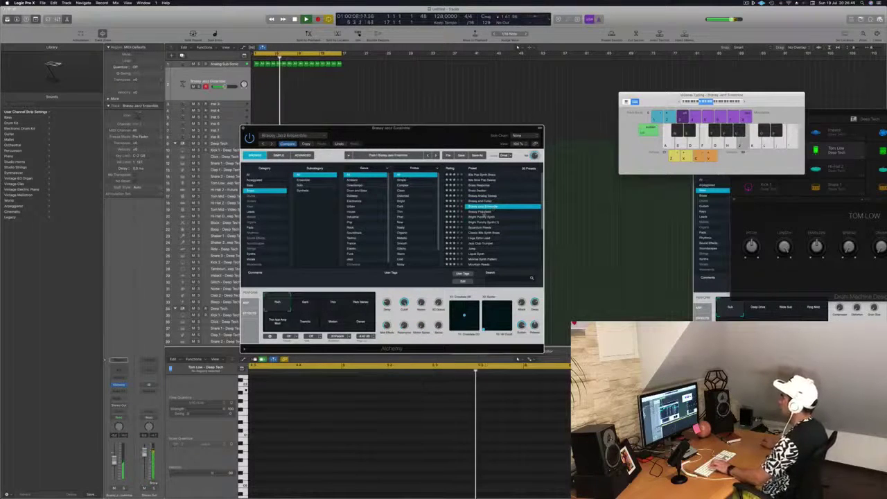
key("Down")
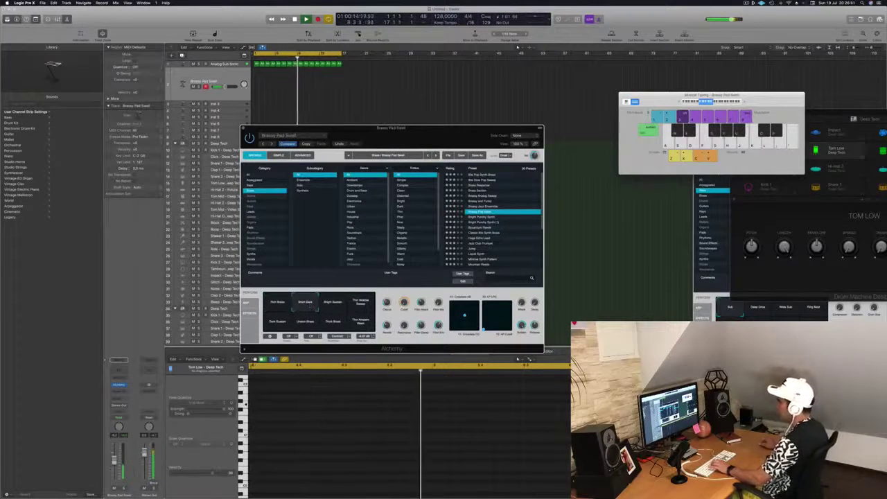
left_click(228, 81)
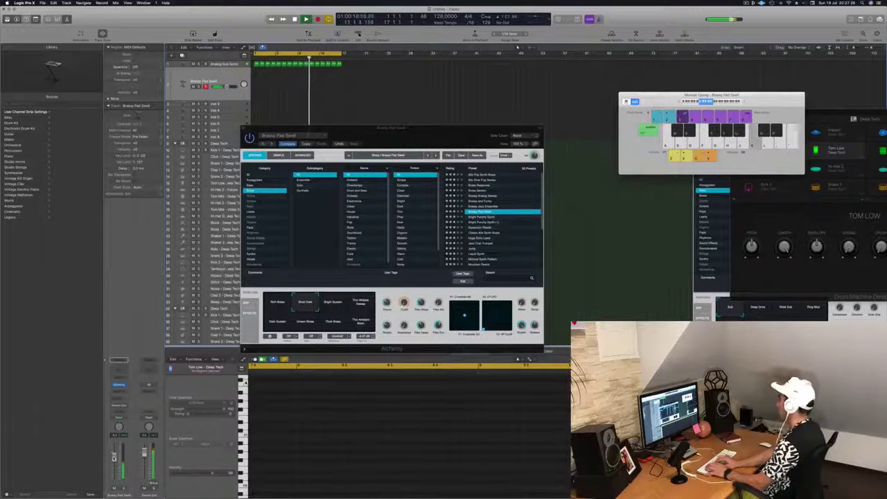
key("r")
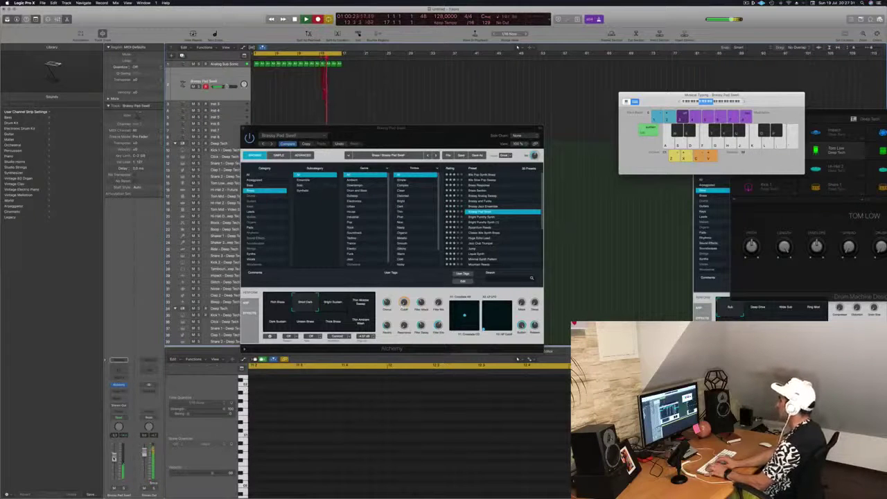
key("j")
key("d")
key("d")
key("d")
key("k")
key("k")
key("semicolon")
key("semicolon")
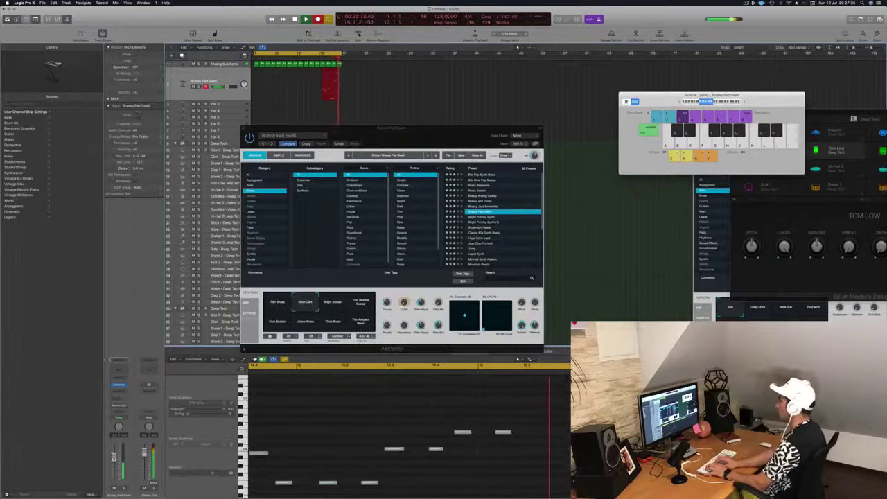
key("space")
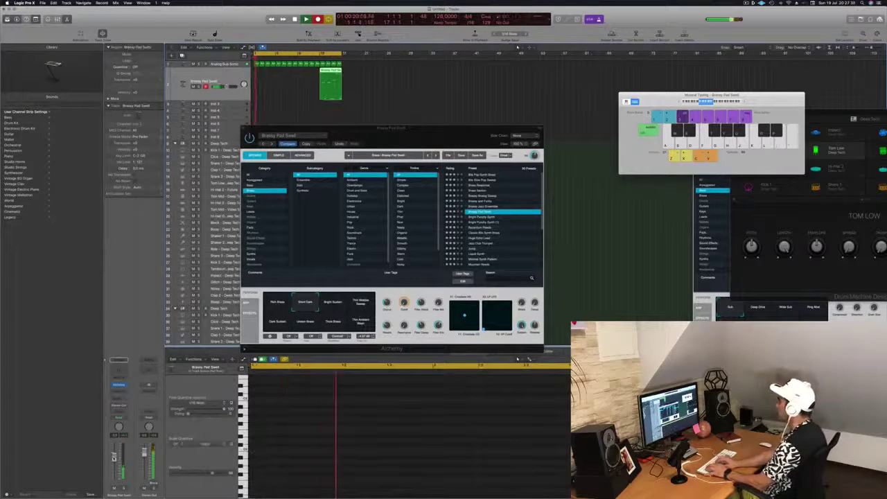
key("j")
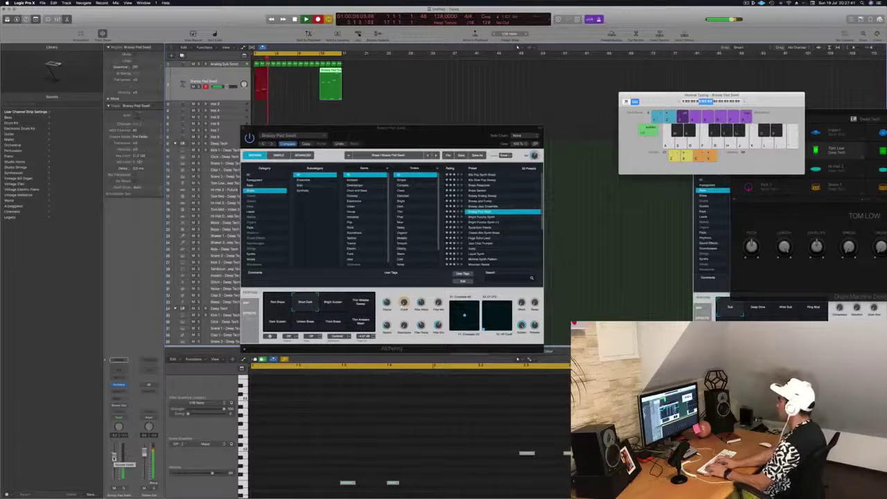
key("a")
key("a")
key("a")
key("a")
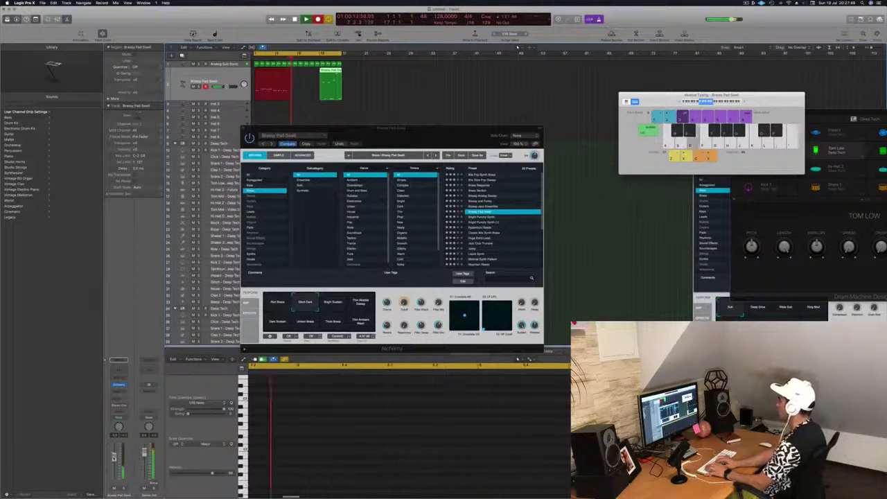
key("a")
key("a")
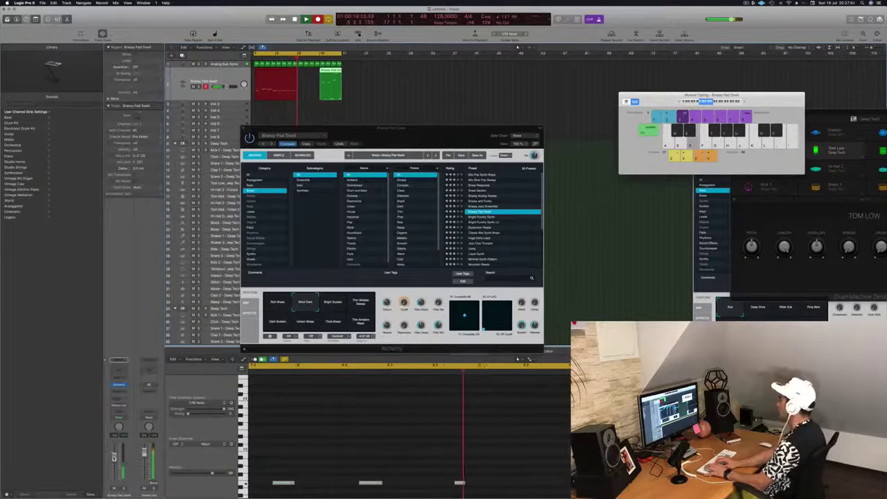
key("a")
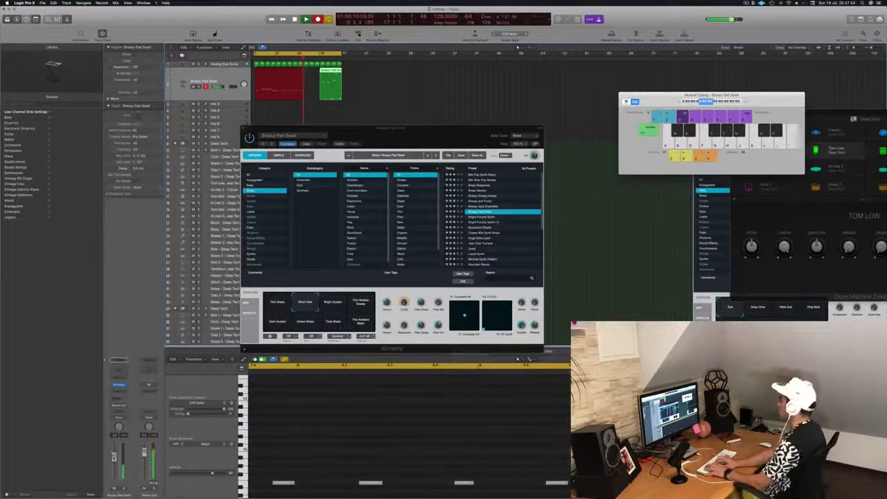
key("a")
key("a")
key("a")
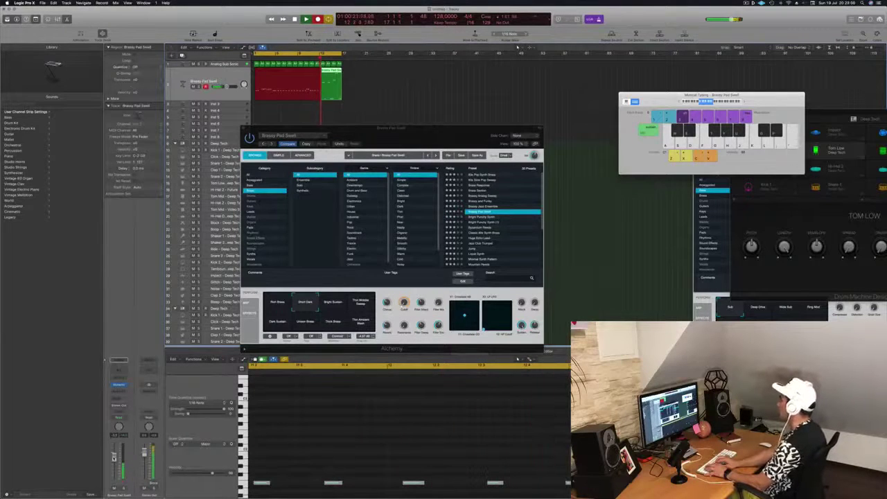
key("space")
key("Delete")
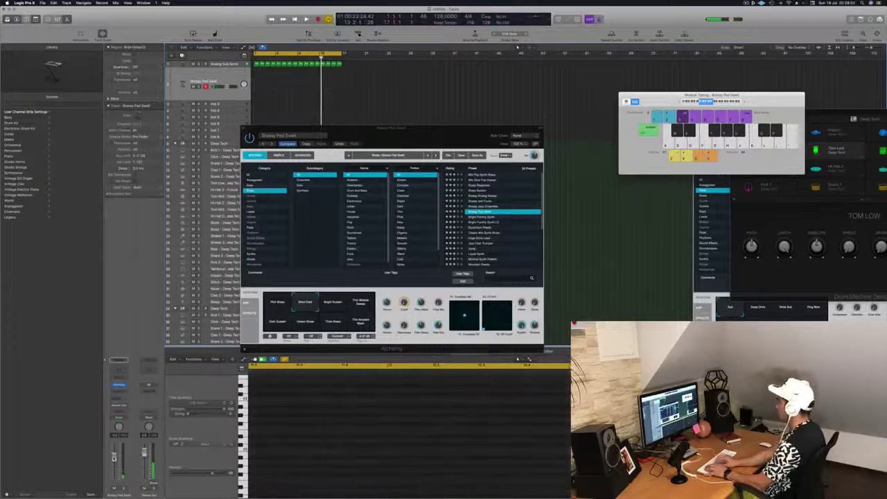
- Record a brass part from bar 1 with repeated E notes, followed by a G, B, A, E figure
key("r")
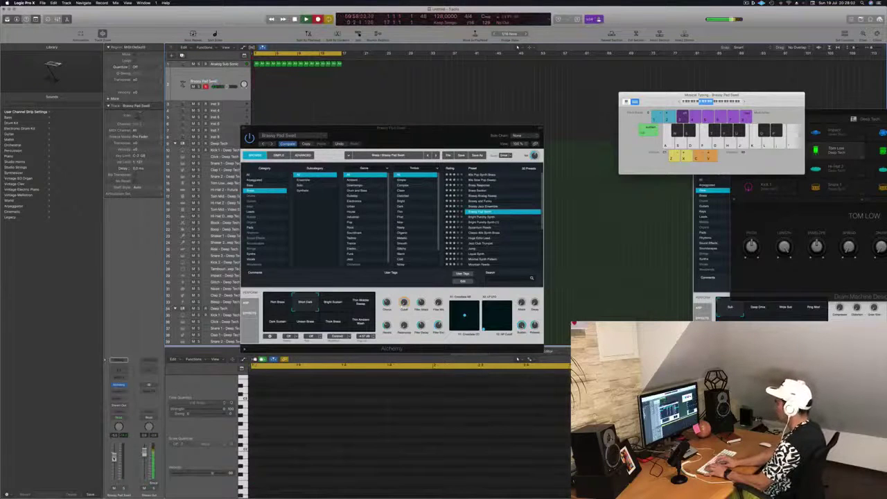
key("d")
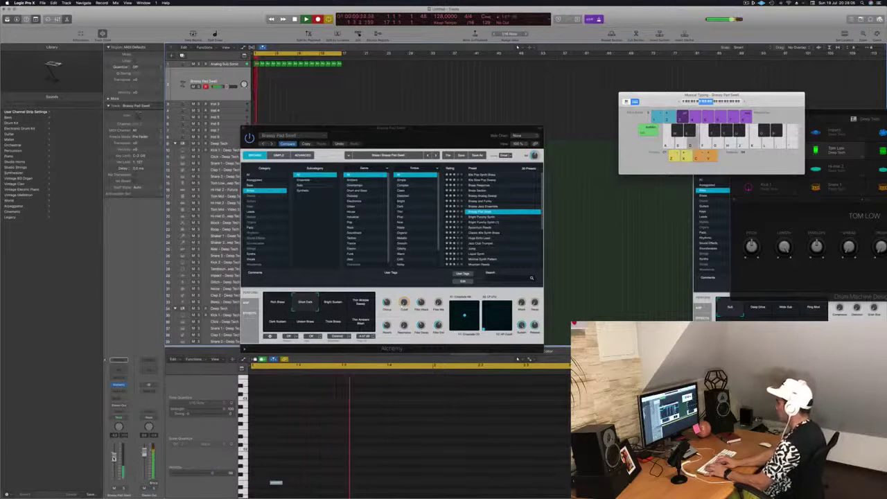
key("d")
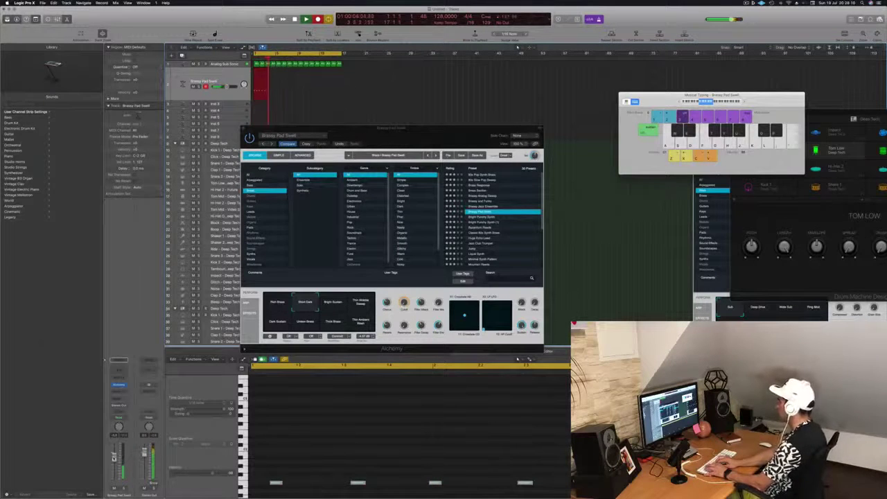
key("d")
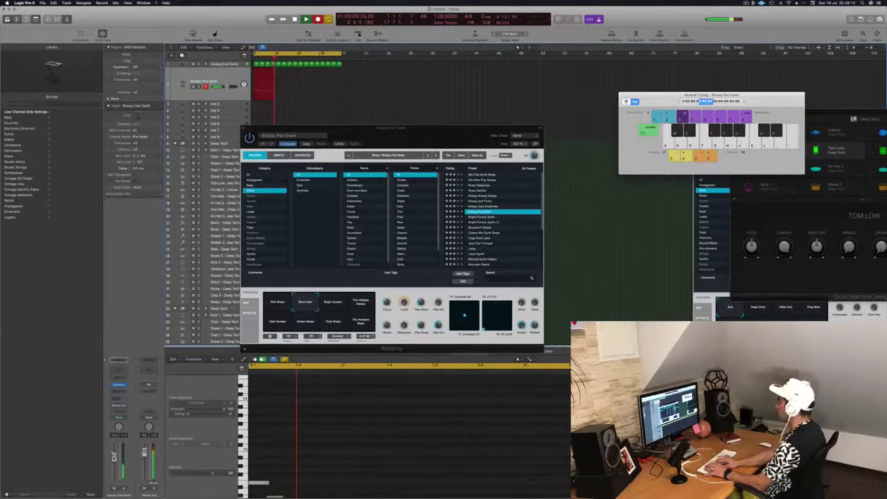
key("d")
key("d")
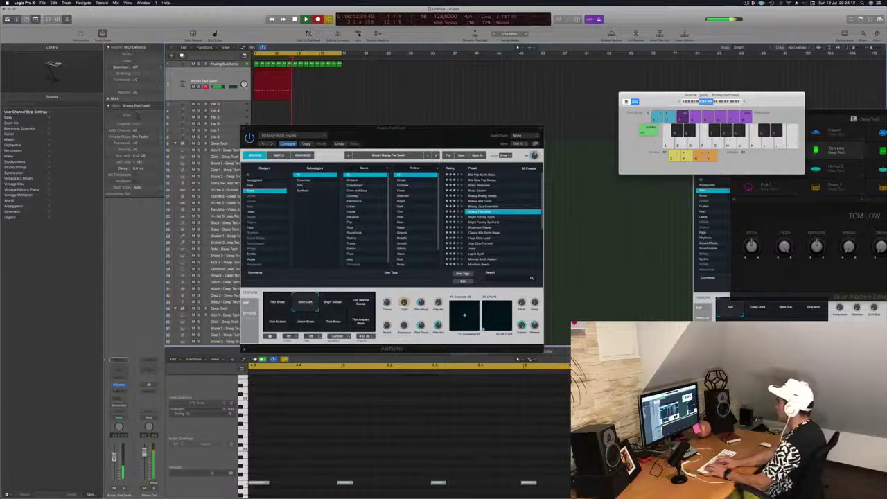
key("g")
key("j")
key("h")
key("d")
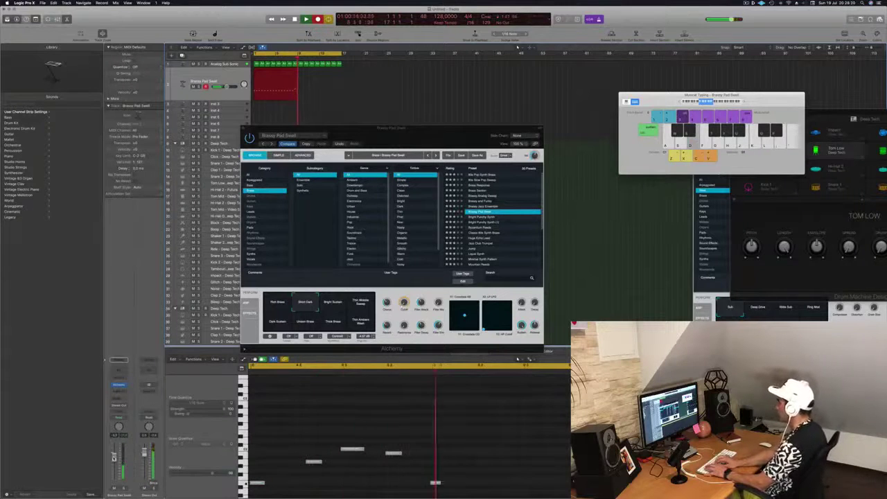
key("space")
- Play back the recorded brass part from the start to check its timing
key("space")
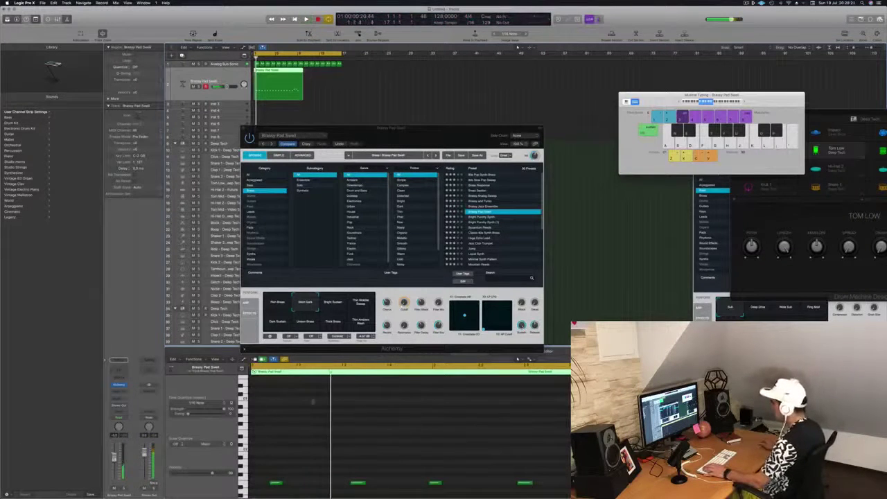
key("space")
key("super+Left")
key("super+Left")
key("space")
key("space")
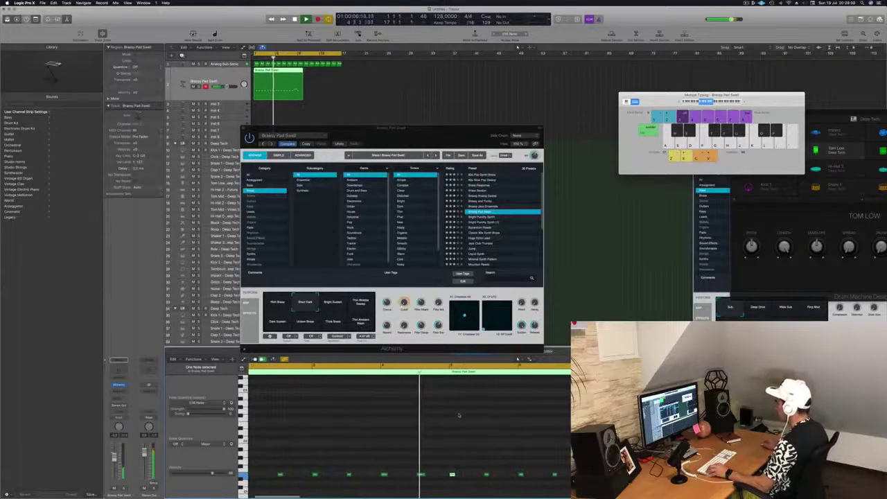
- Shorten the end of the recorded Brassy Pad Swell region so it spans eight bars
key("super+Left")
key("super+Left")
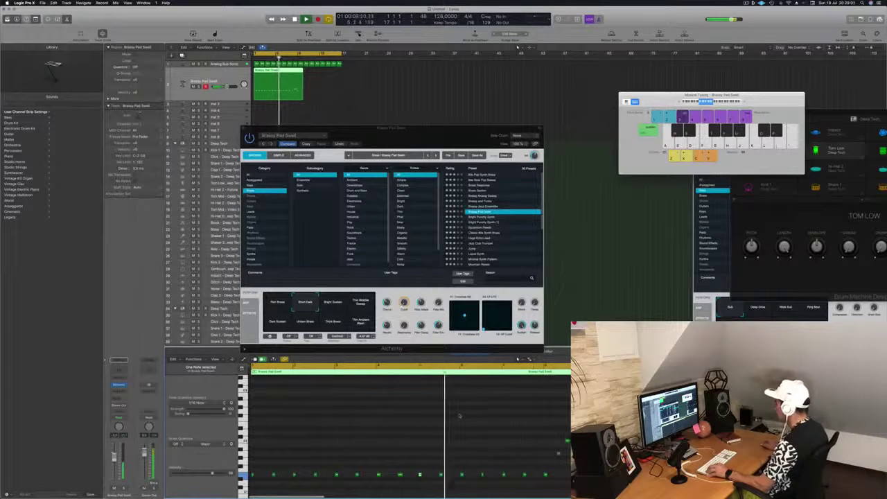
key("super+Right")
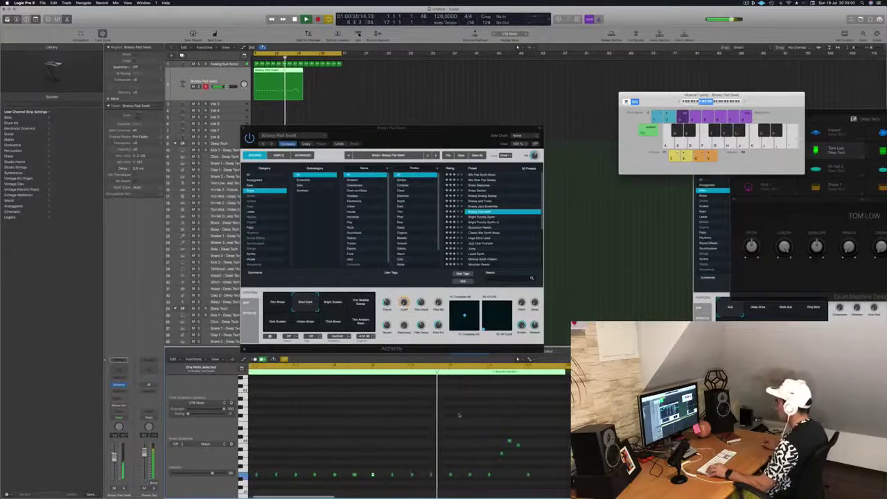
key("super+Left")
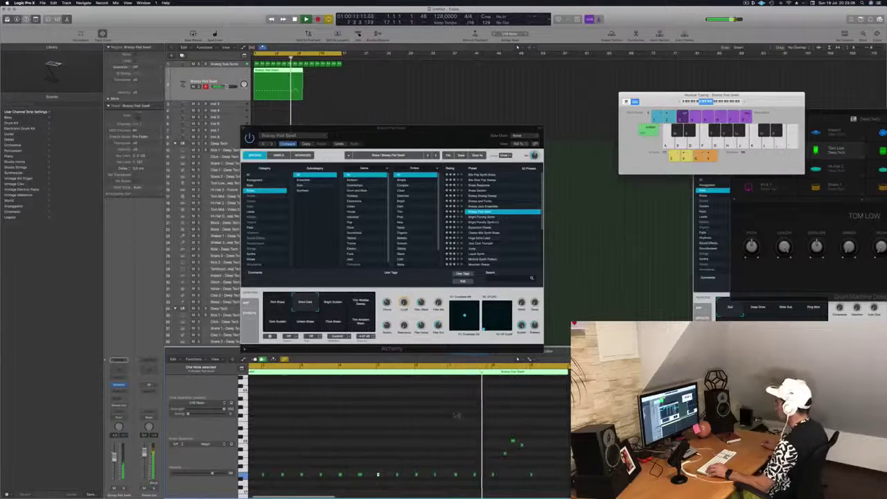
key("super+Right")
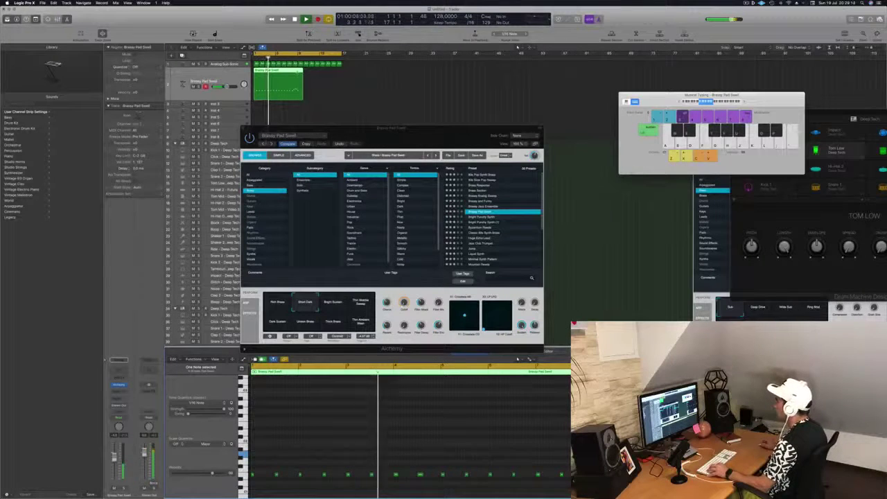
left_click_drag(300, 70, 300, 70)
left_click(279, 89)
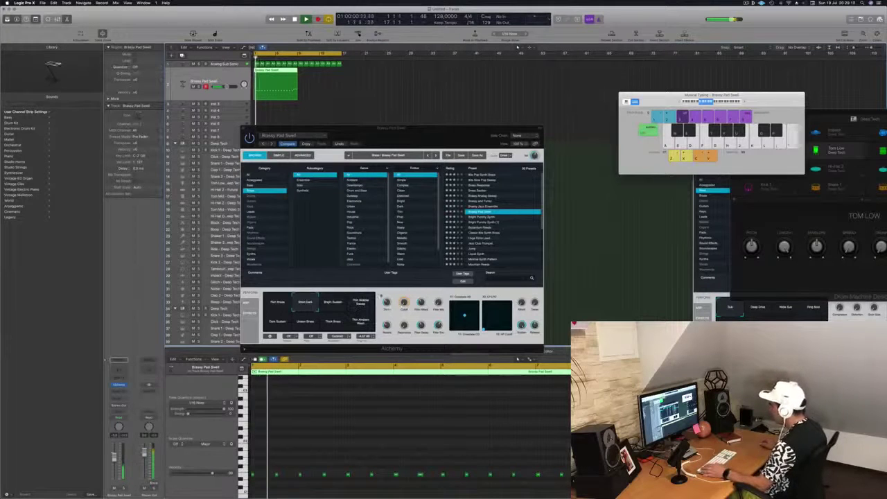
- Audition the Brassy Pad Swell variations from Bright Sustain onward over the loop, then return to Short Dark and restart from the beginning
left_click(333, 302)
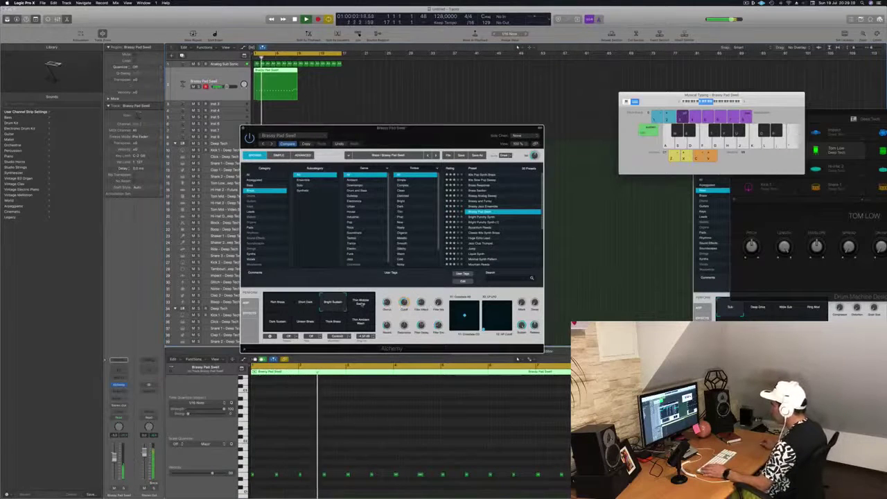
left_click(361, 305)
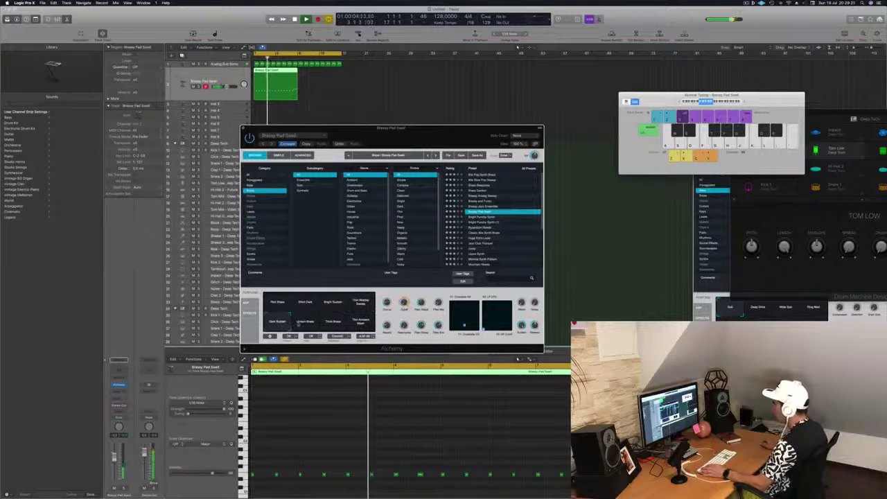
left_click(304, 325)
left_click(333, 321)
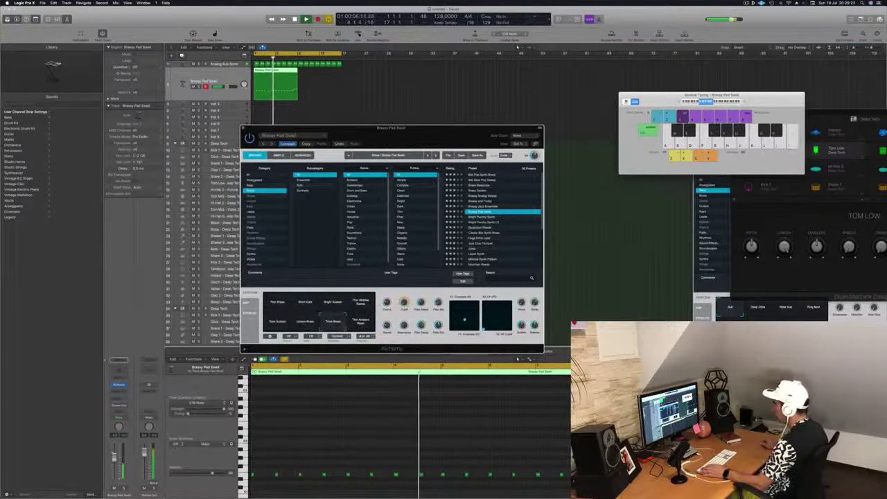
left_click(363, 324)
left_click(306, 304)
key("Return")
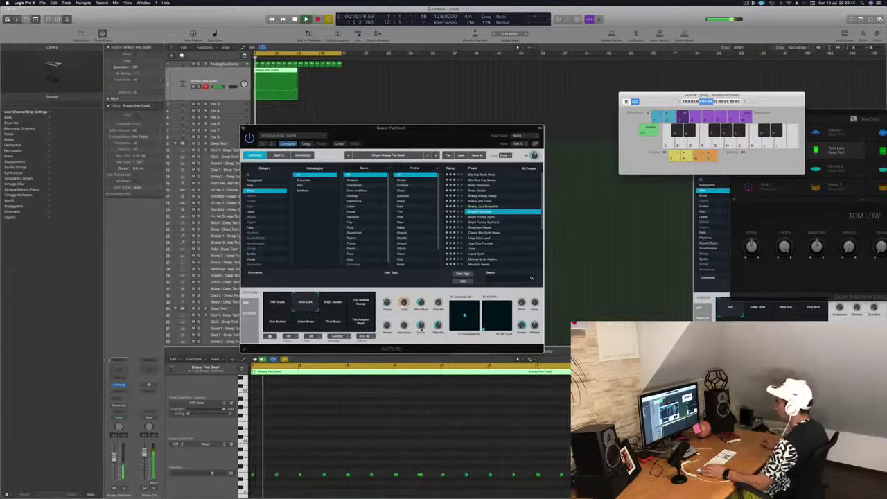
- Add a bus send on the brass track and insert a ChromaVerb reverb on the bus's aux channel
left_click_drag(391, 129, 583, 125)
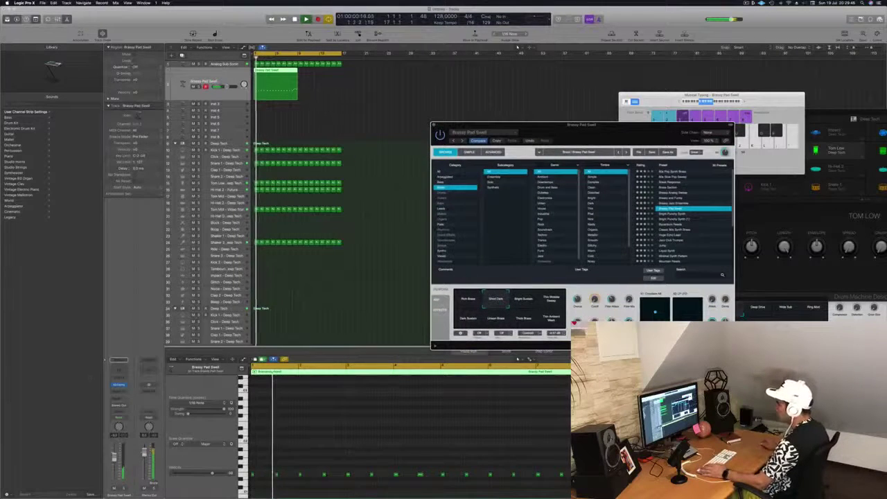
left_click(119, 400)
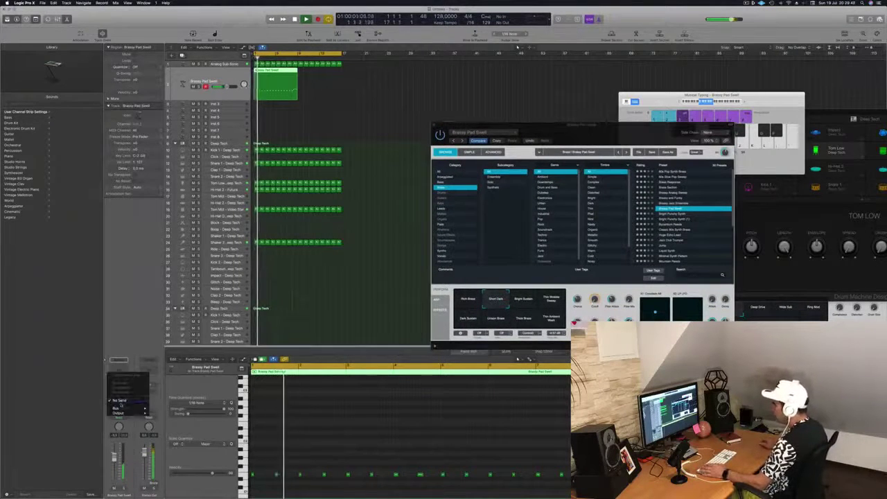
mouse_move(118, 409)
left_click(162, 395)
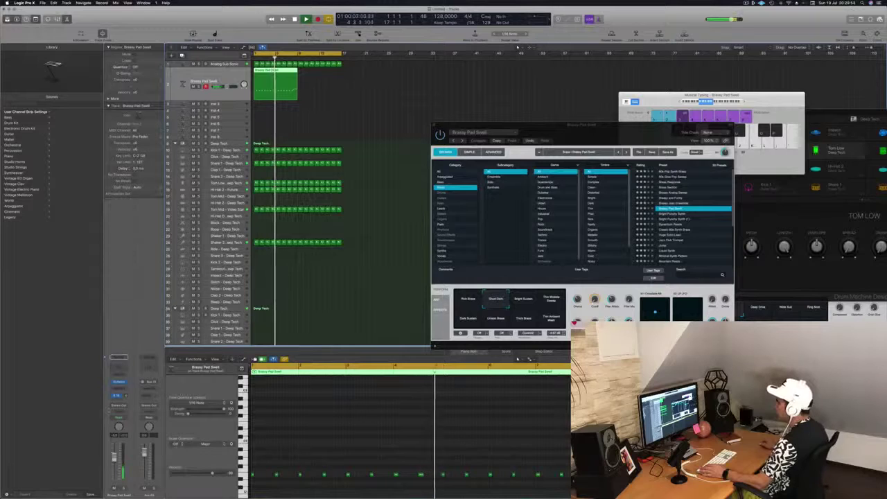
left_click(148, 389)
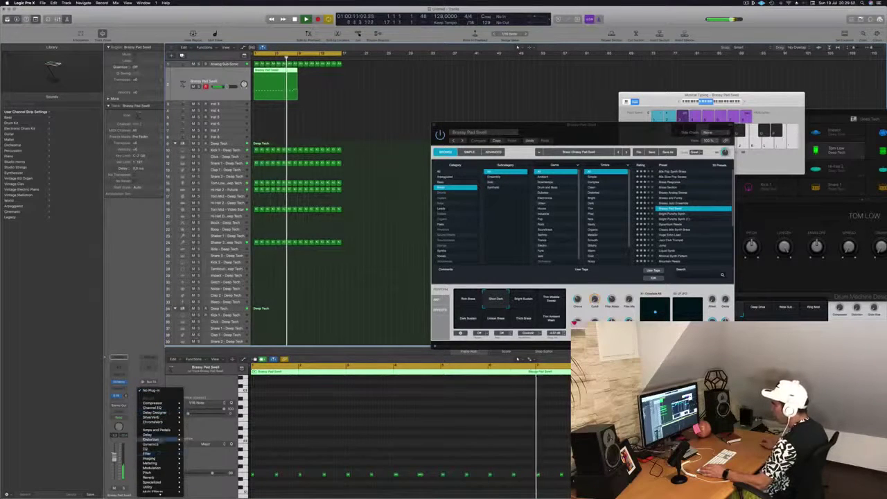
mouse_move(157, 478)
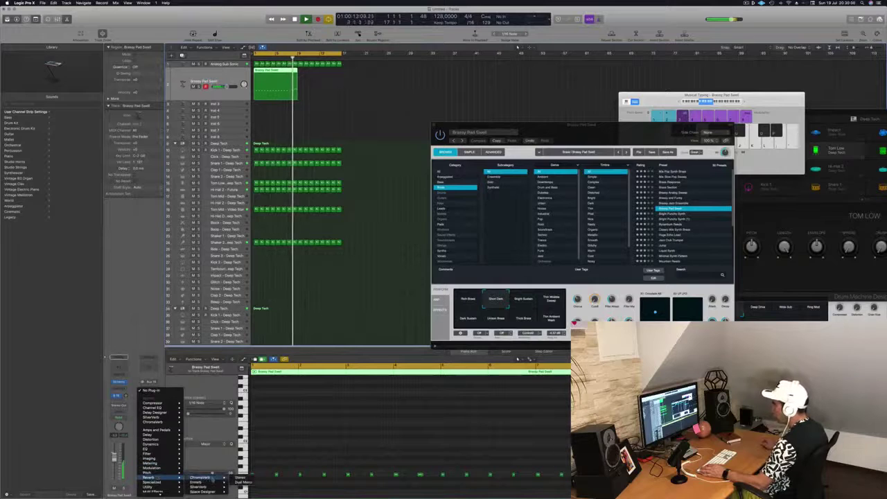
left_click(208, 477)
- Load the Cave preset in ChromaVerb and move its window clear of the arrangement
left_click_drag(184, 17, 505, 61)
left_click(379, 65)
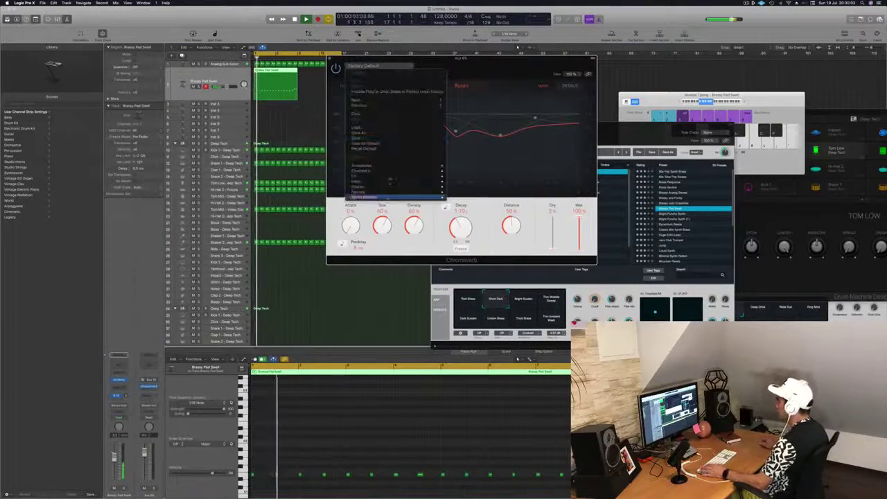
mouse_move(390, 176)
left_click(474, 176)
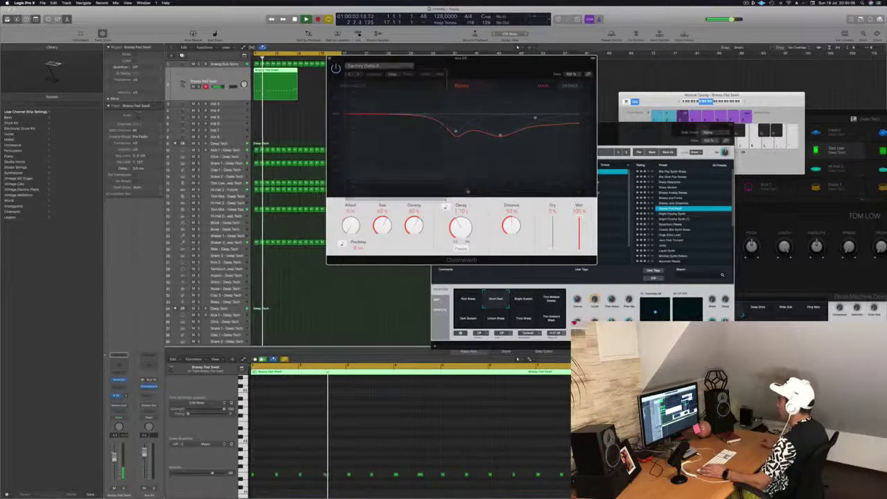
left_click_drag(461, 58, 662, 80)
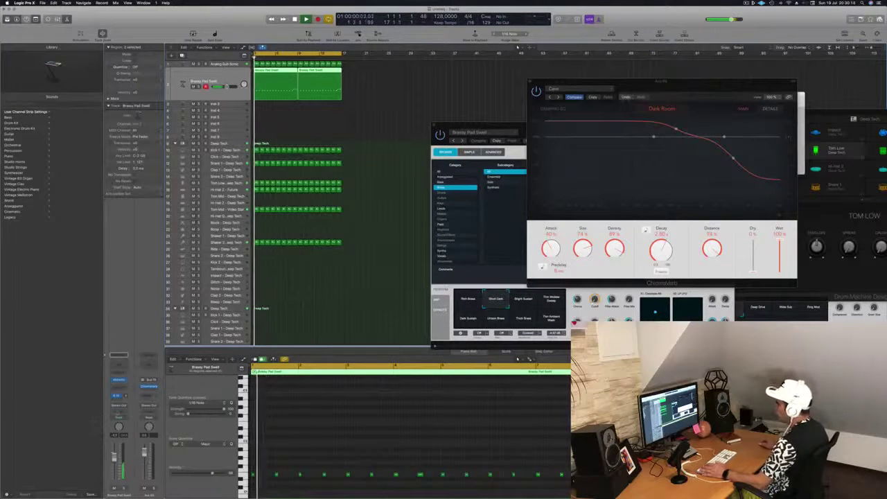
- Try the brass track in Touch automation mode, restarting playback from the beginning
left_click(119, 417)
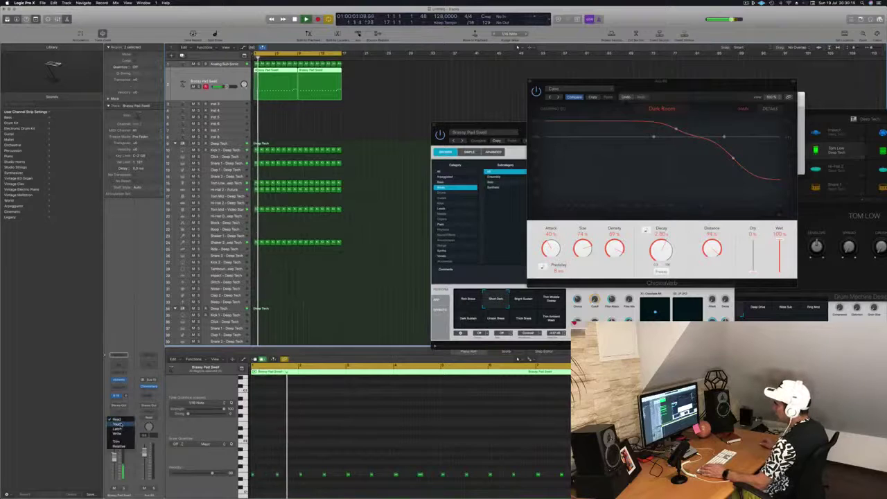
left_click(118, 423)
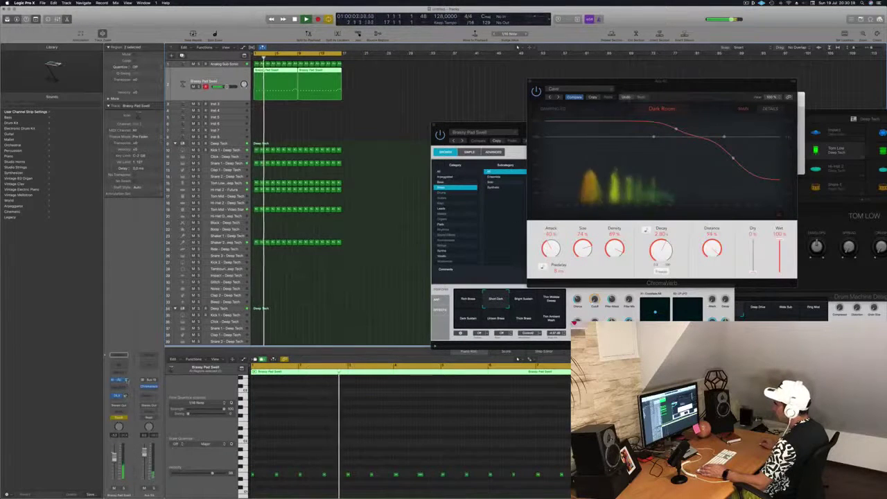
key("Return")
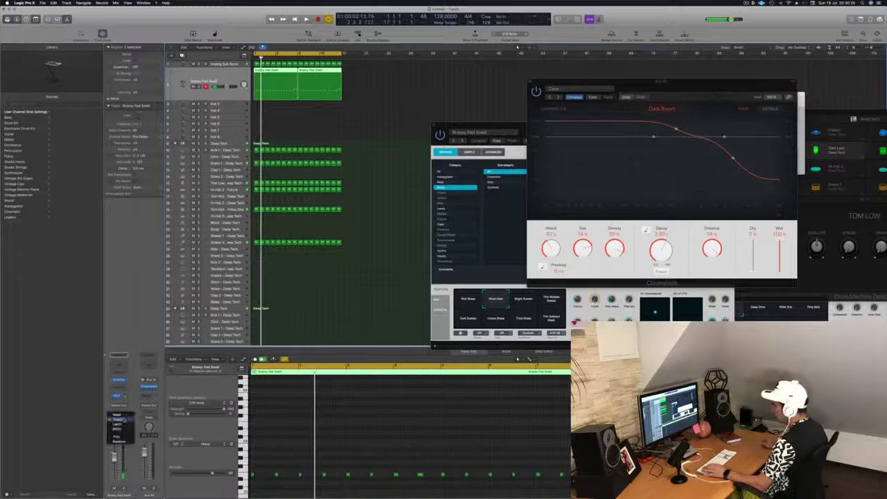
- Display the brass track's automation, choose its reverb send as the parameter, and place the starting point at the lowest level
left_click(275, 135)
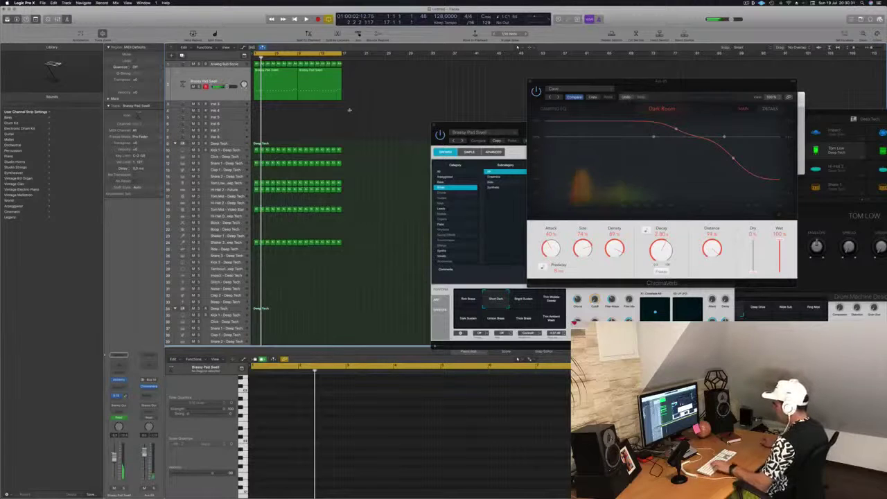
key("a")
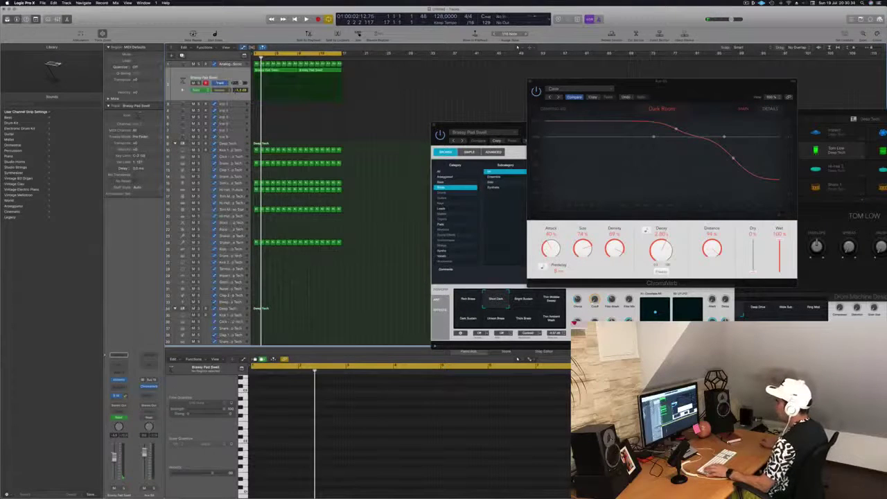
left_click(225, 89)
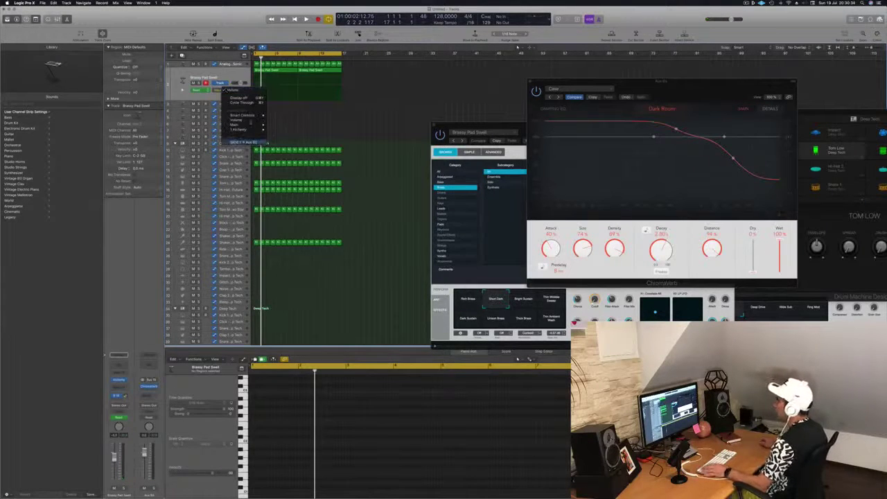
left_click(239, 142)
left_click_drag(275, 100, 253, 100)
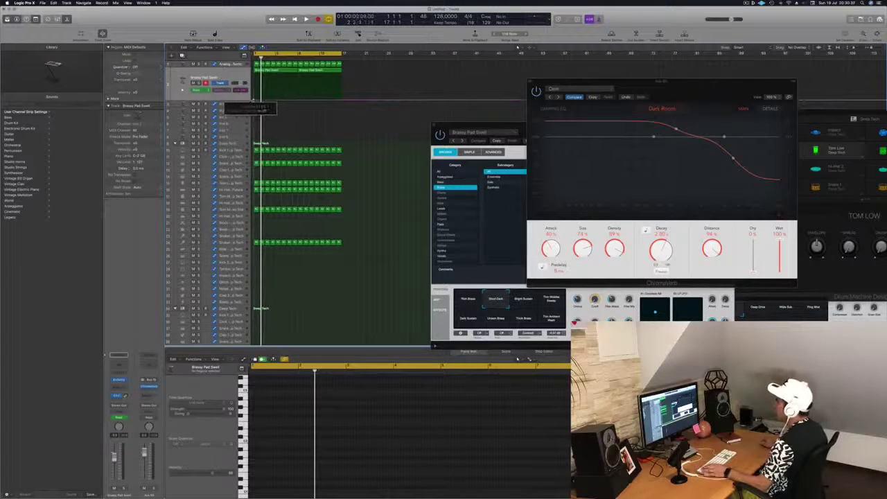
- Shape the reverb send automation during playback so it climbs gradually from bar 1 to about bar 9
key("super+Right")
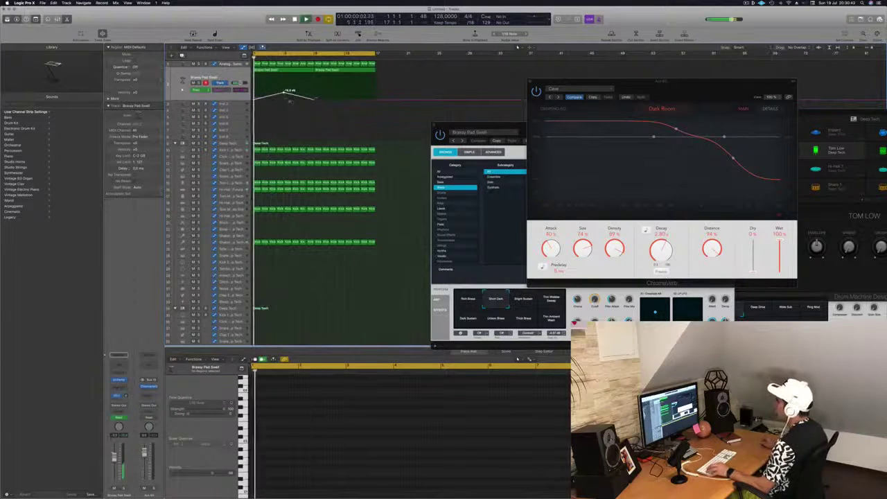
key("space")
key("super+Right")
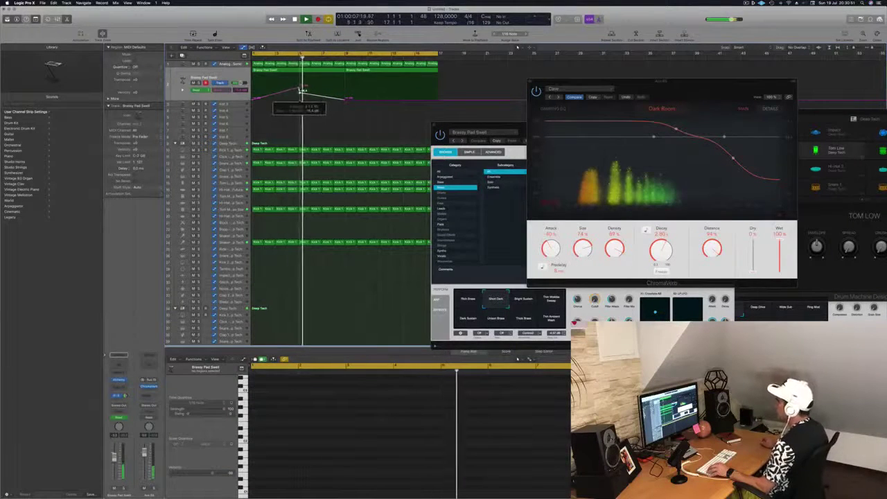
left_click_drag(347, 100, 345, 103)
key("super+Left")
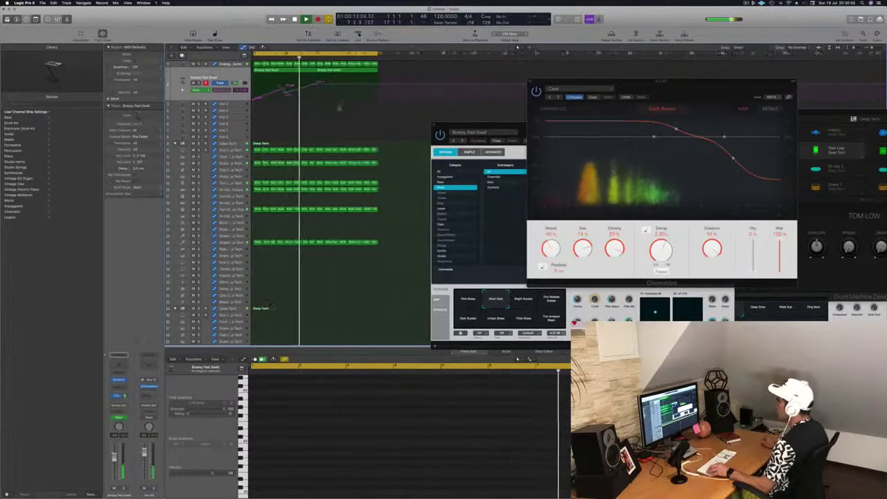
- Replace the second brass region with a copy of the first at bar 9, including its rising reverb send automation
key("super+Left")
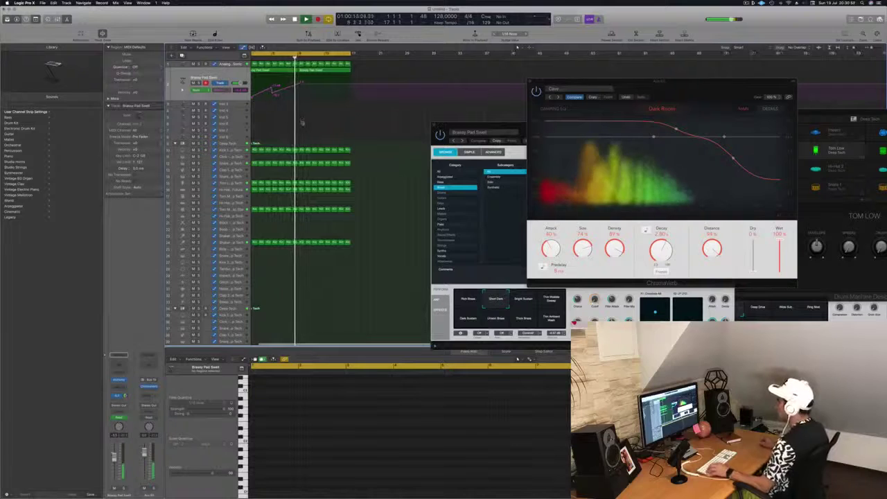
key("Return")
key("super+Left")
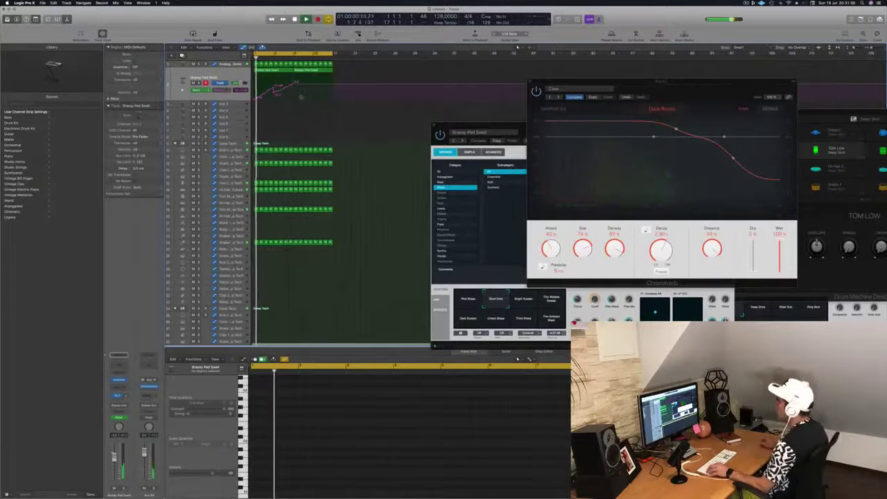
left_click(315, 71)
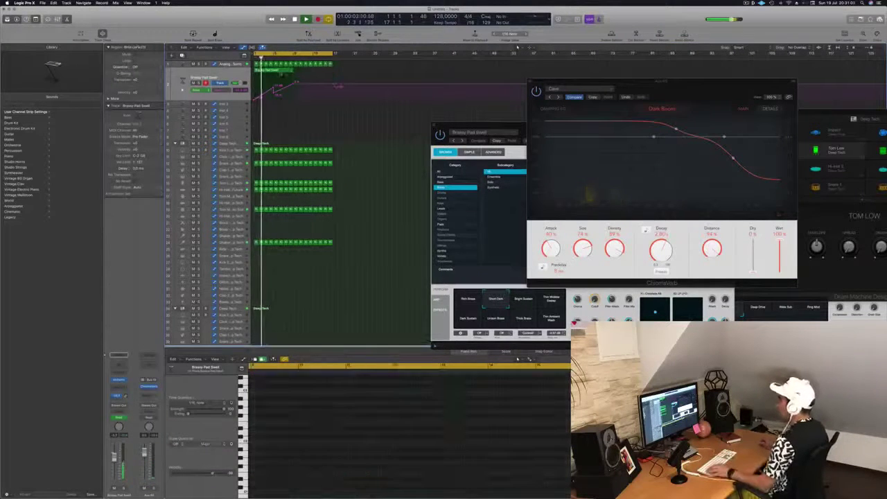
left_click_drag(315, 70, 307, 77)
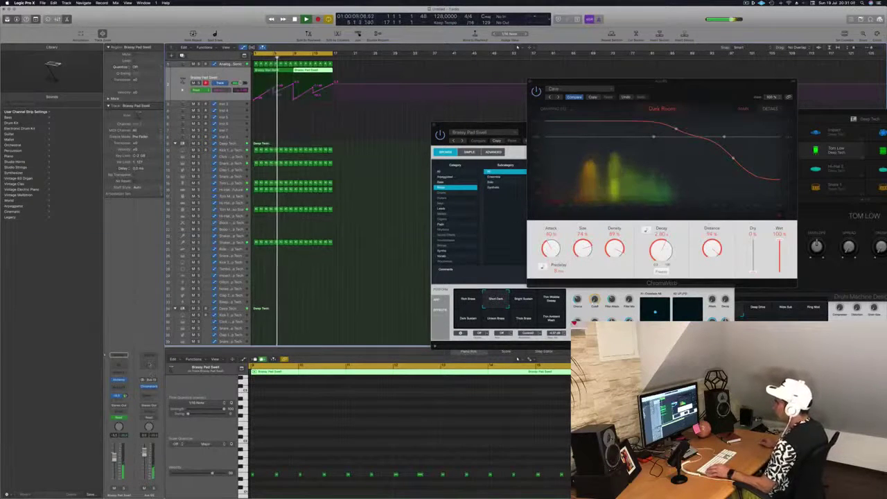
- Insert a Channel EQ on the reverb aux, apply a low cut at about 196 Hz with a 24 dB/Oct slope, and reposition its window
left_click(149, 362)
key("space")
key("space")
left_click_drag(209, 18, 504, 69)
left_click_drag(438, 154, 471, 165)
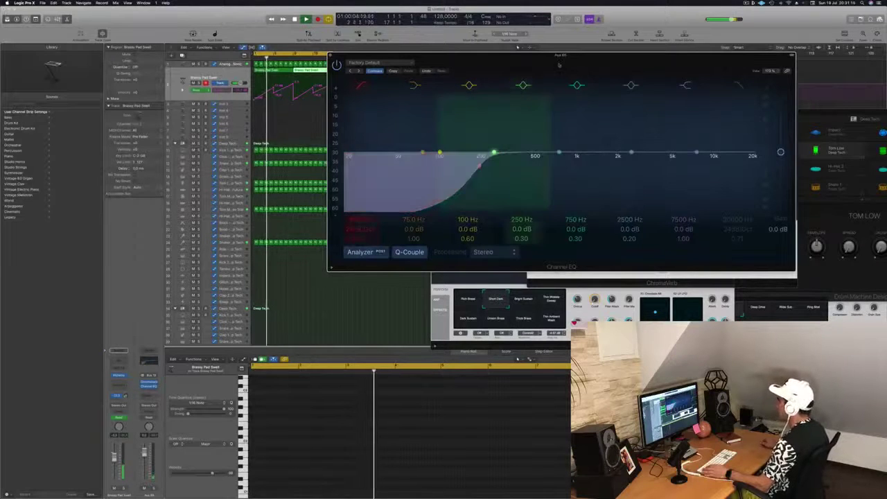
left_click_drag(561, 56, 655, 62)
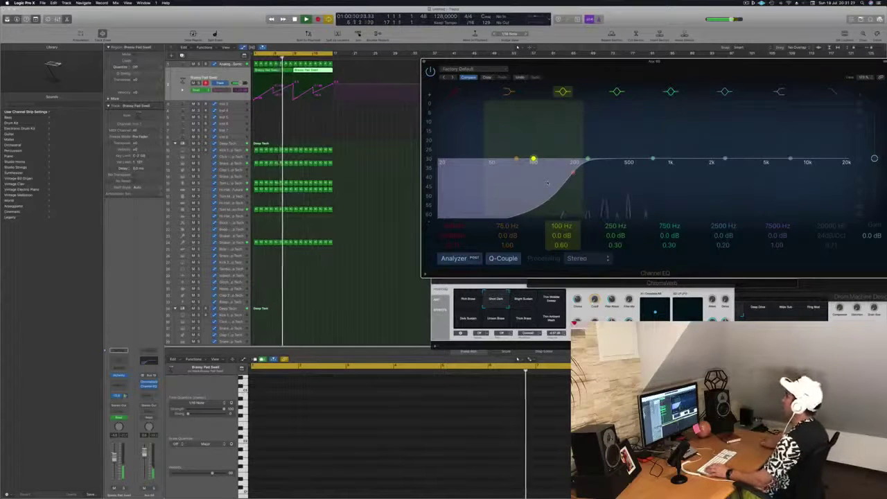
left_click_drag(676, 71, 596, 144)
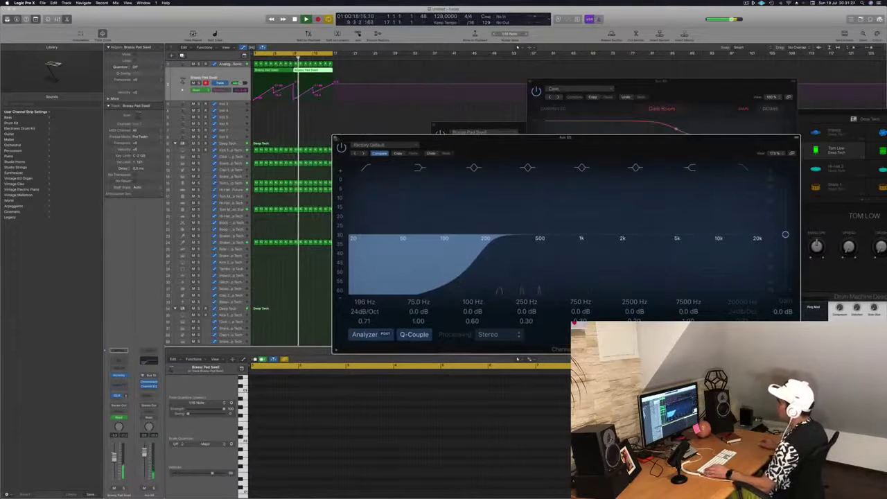
- Close the Channel EQ window, slightly raise the first volume automation point of the Brassy Pad Swell track, and play the loop
key("super+w")
left_click_drag(254, 101, 254, 99)
key("space")
key("space")
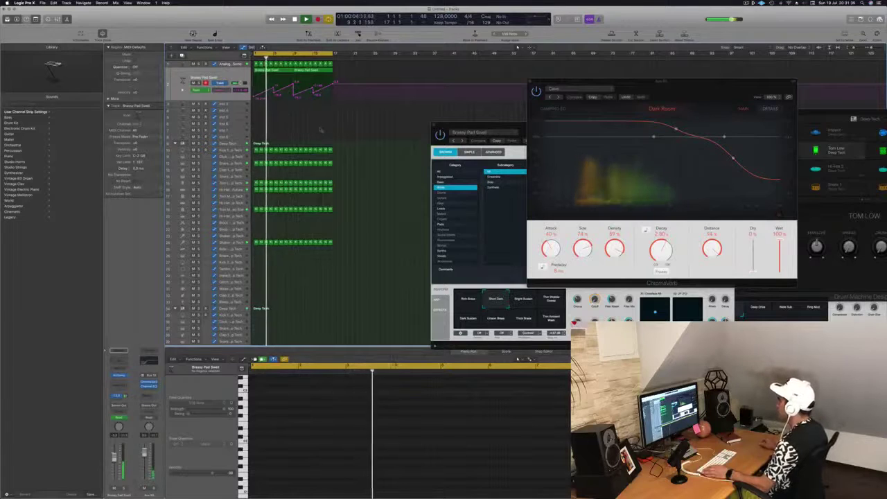
- Uncover the arrangement by closing the Brassy Pad Swell Alchemy window and the ChromaVerb window
left_click_drag(662, 81, 799, 156)
left_click_drag(540, 126, 407, 127)
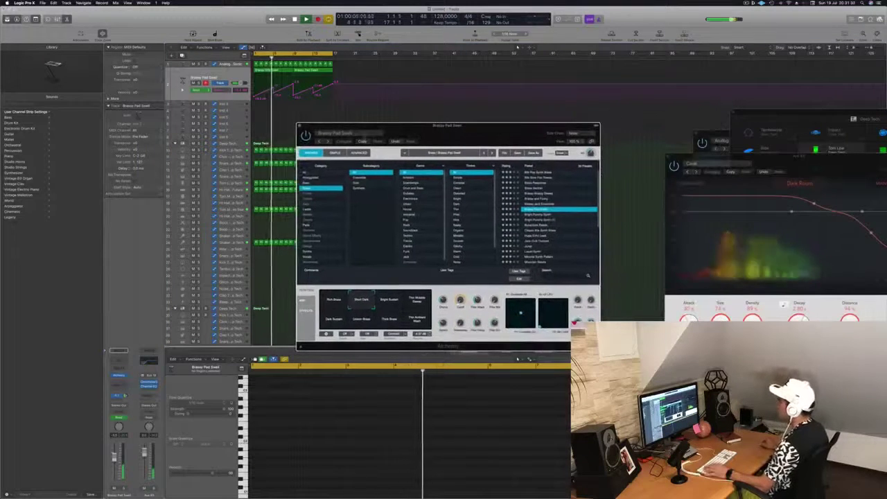
left_click(299, 130)
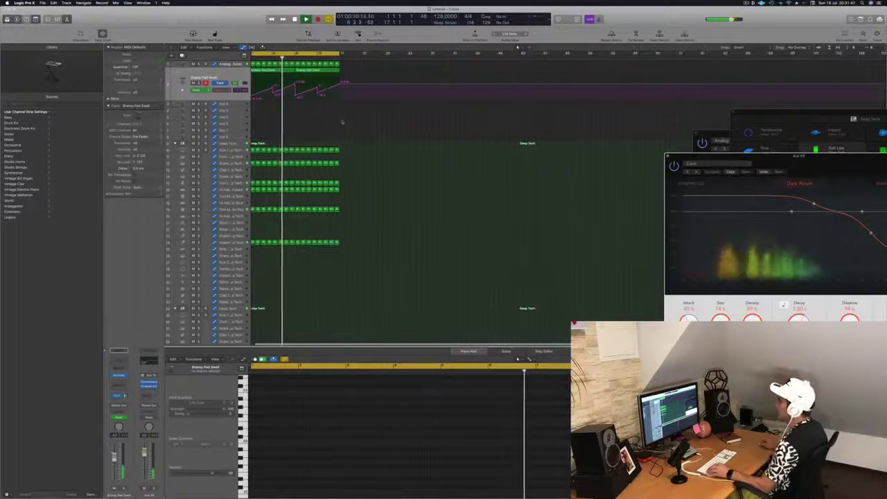
left_click_drag(762, 157, 559, 129)
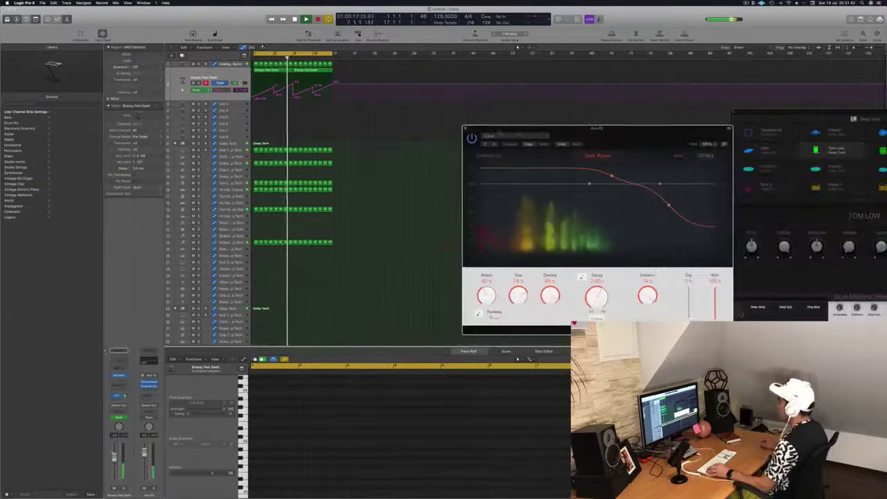
left_click(466, 128)
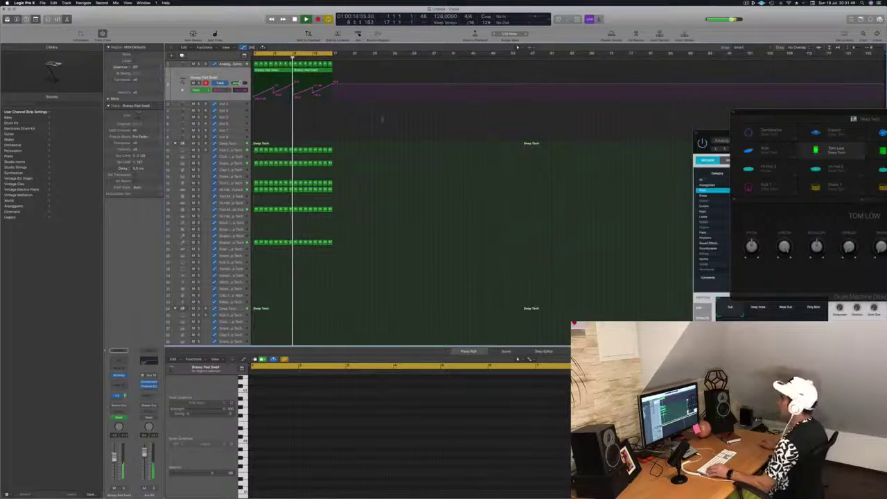
- Adjust the Brassy Pad Swell volume automation points around bars 9 and 13
left_click(297, 95)
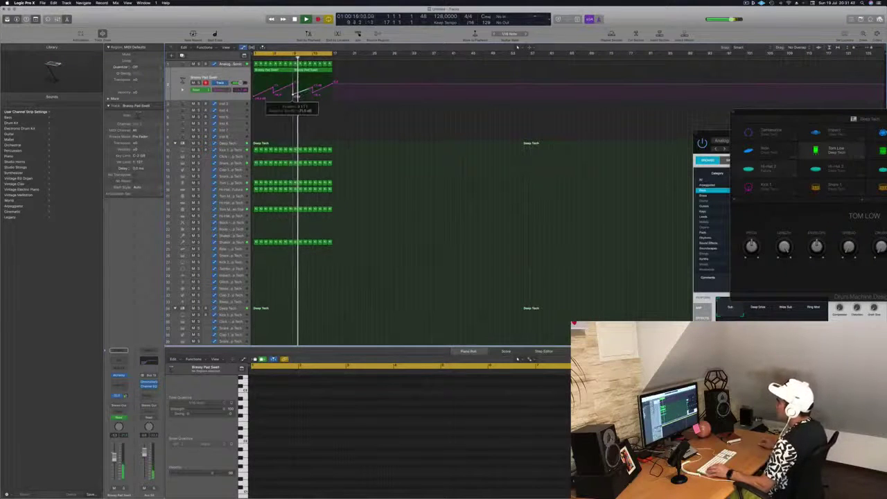
left_click(312, 89)
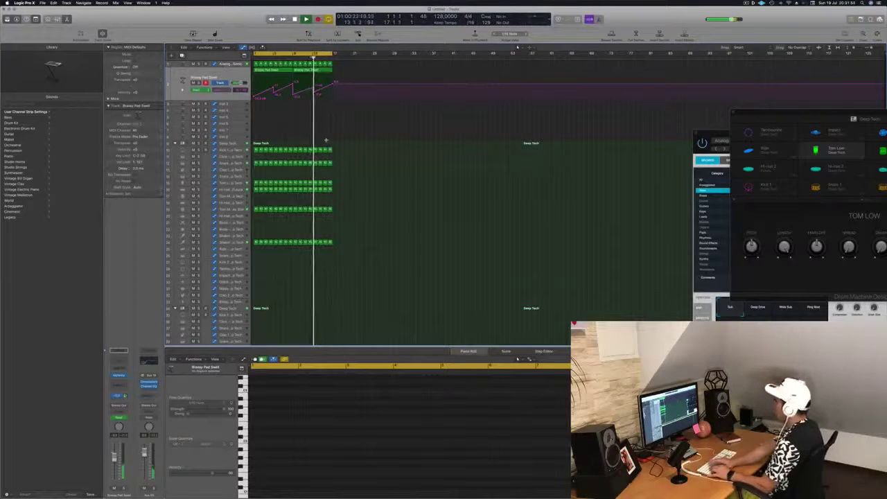
- Repeat all regions of the 16-bar loop three times so the arrangement extends to bar 65, and clear the selection
key("super+r")
key("super+r")
key("super+r")
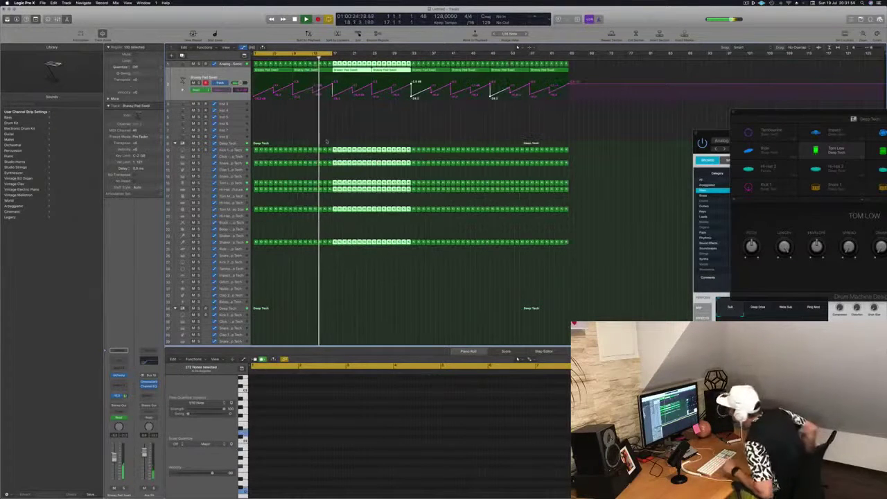
left_click(292, 125)
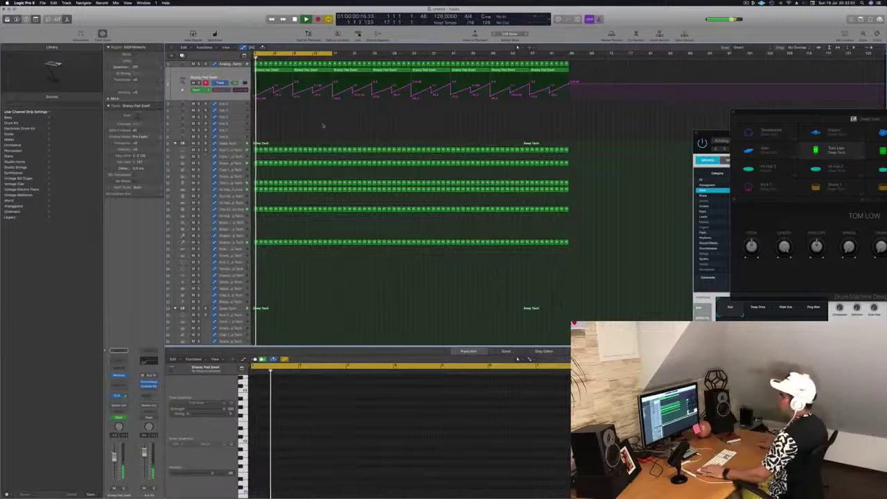
- Select the empty Inst 3 track and open its Alchemy instrument
left_click(228, 109)
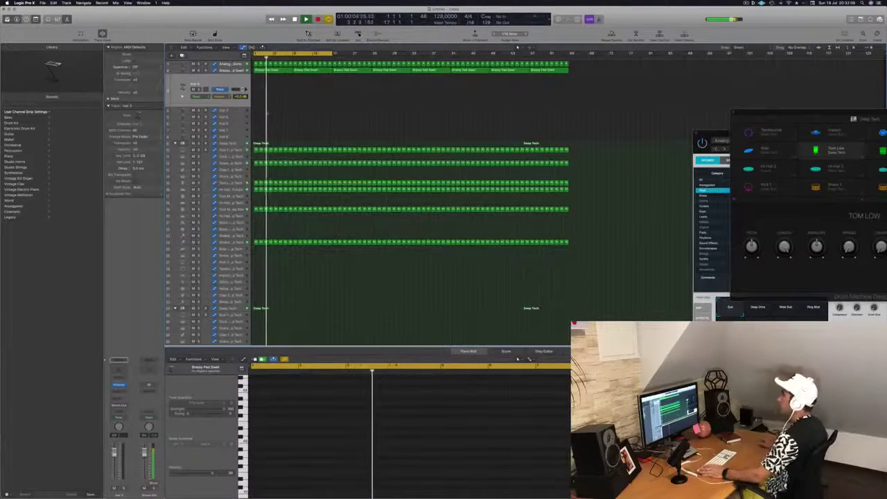
left_click(749, 3)
left_click(318, 119)
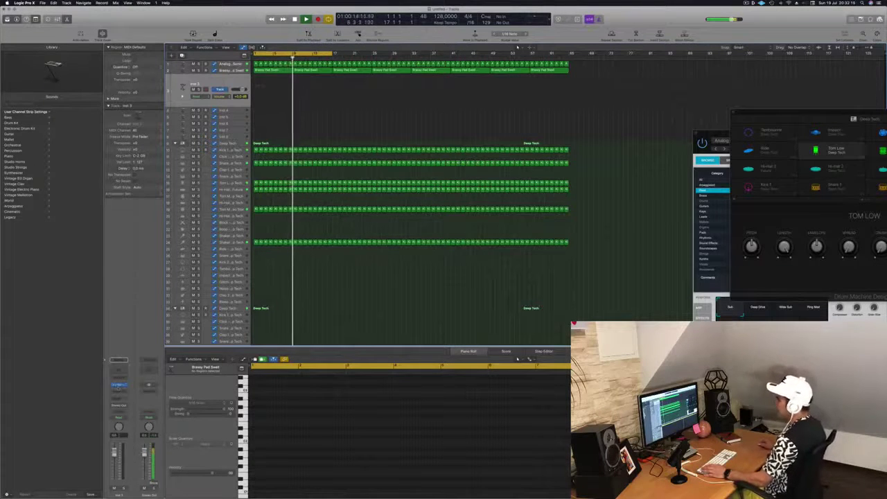
left_click(118, 385)
left_click(119, 385)
left_click(119, 385)
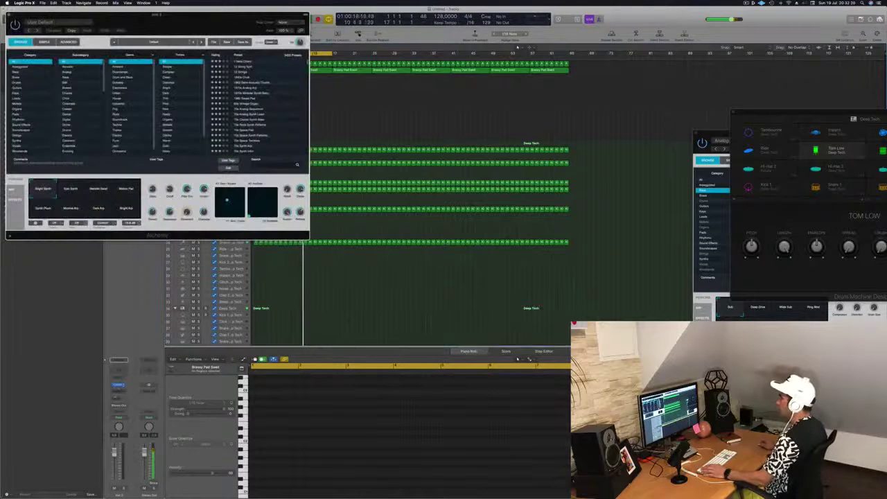
- Move the Alchemy window clear of the track headers and filter its presets to the Arpeggiated category
left_click_drag(188, 27, 451, 103)
left_click(277, 142)
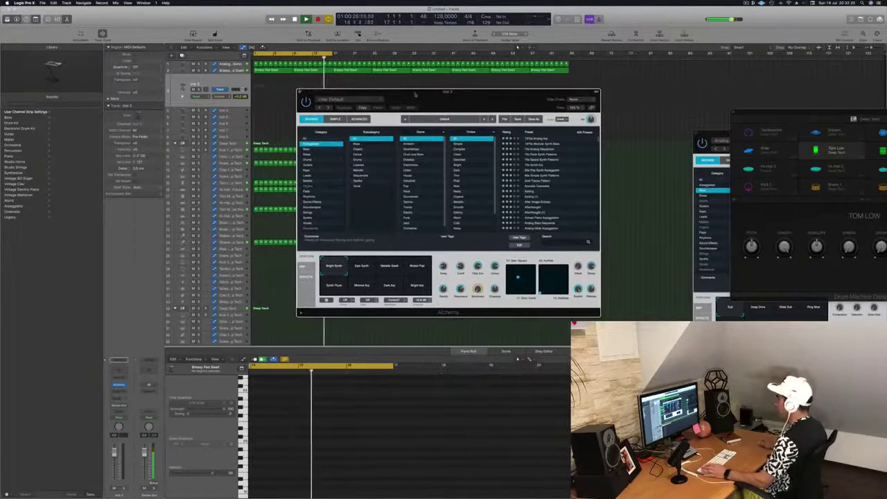
left_click_drag(415, 94, 380, 109)
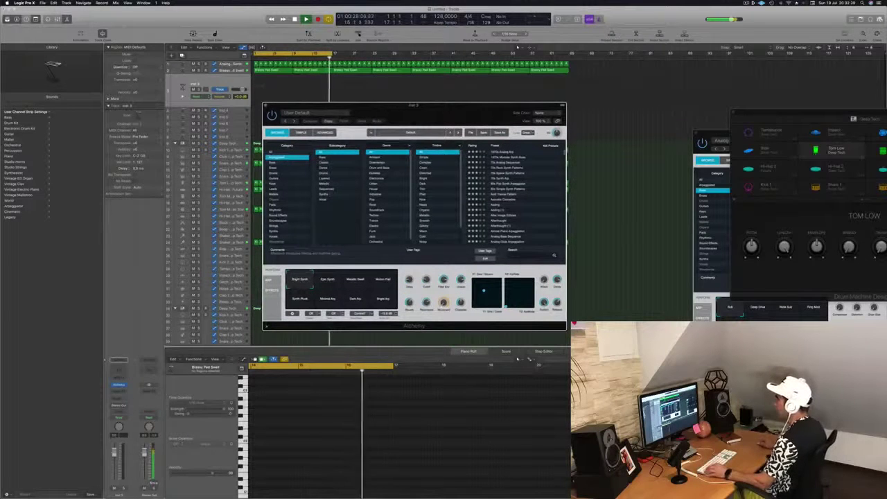
- Copy the first Analog Sub Sonic region onto Inst 3 and reduce its pattern to sustained one-bar notes
left_click(256, 64)
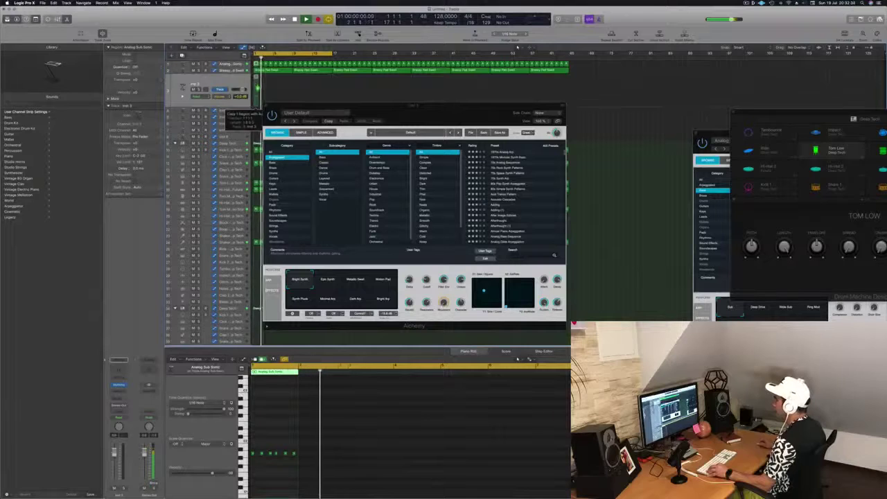
mouse_move(257, 451)
left_mouse_down()
mouse_move(297, 458)
mouse_move(273, 451)
mouse_move(273, 406)
left_mouse_up()
key("Delete")
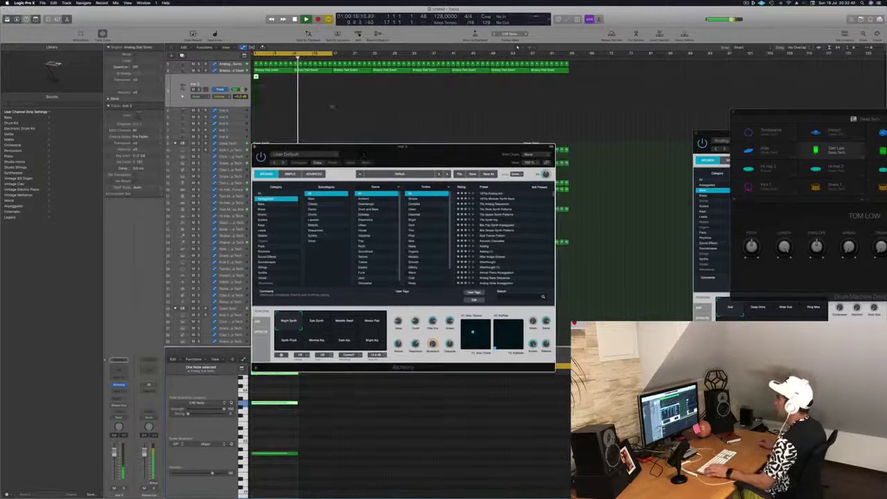
- Copy the one-bar region along the Inst 3 track until it fills the 16-bar loop
left_click(516, 47)
key("space")
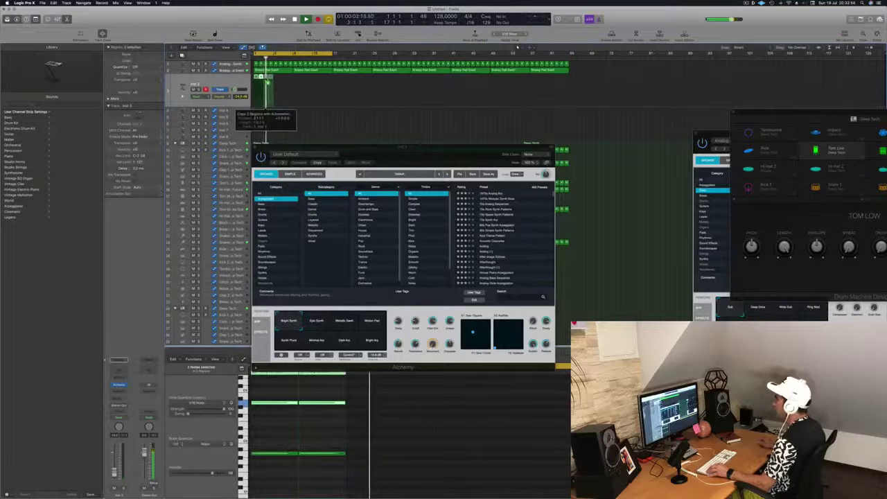
left_click_drag(266, 76, 297, 81)
key("space")
- Audition the 1970s Modular Synth Bass preset in the loop and raise the track volume to about -17 dB
left_click_drag(438, 163, 518, 149)
key("space")
key("space")
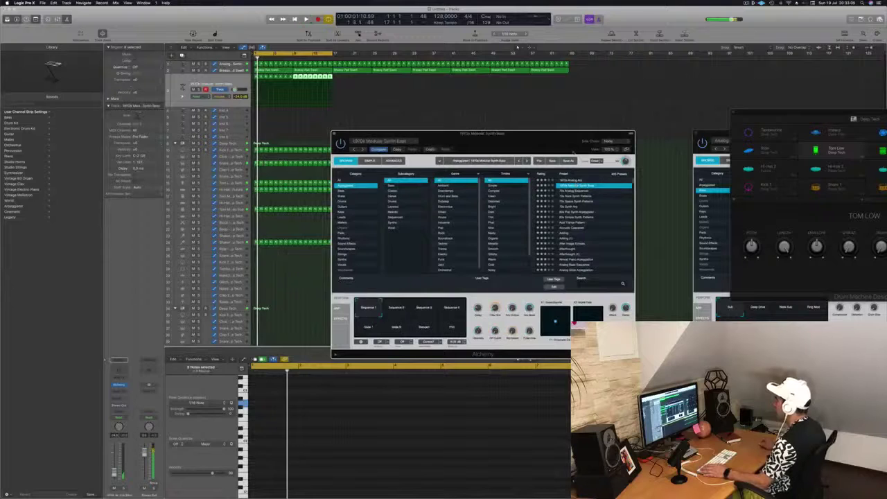
left_click_drag(430, 133, 460, 97)
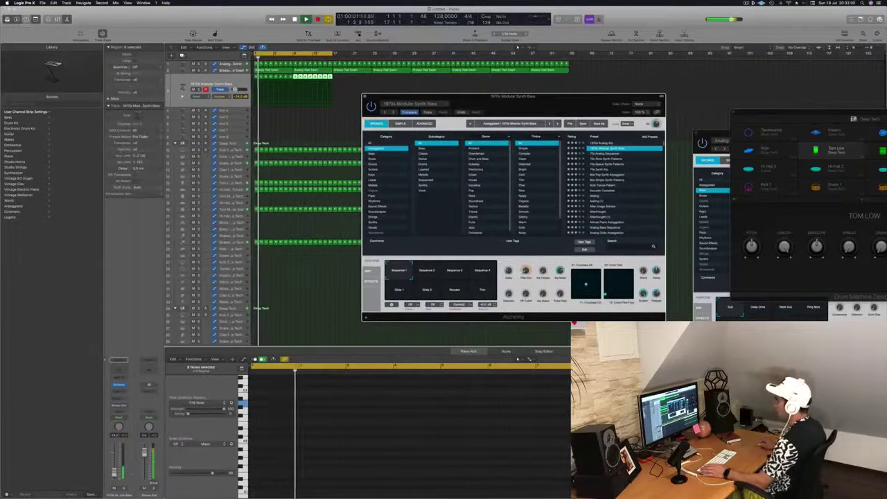
left_click_drag(115, 473, 114, 470)
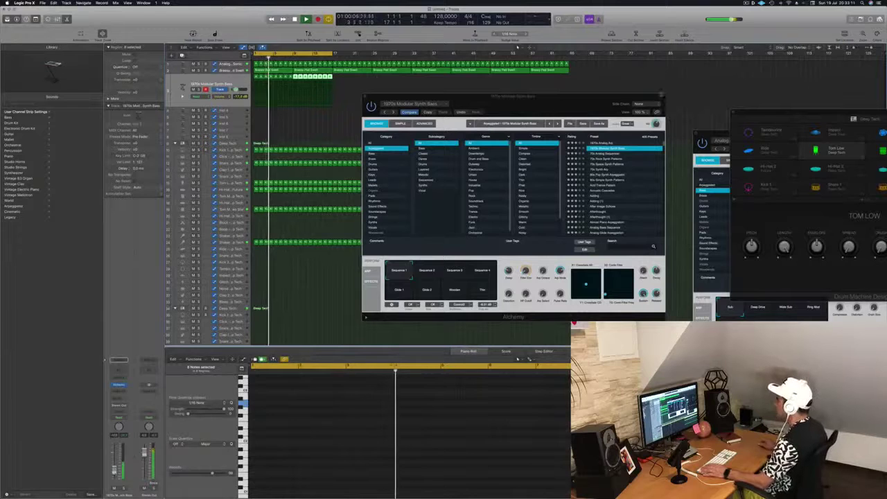
left_click_drag(586, 105, 570, 127)
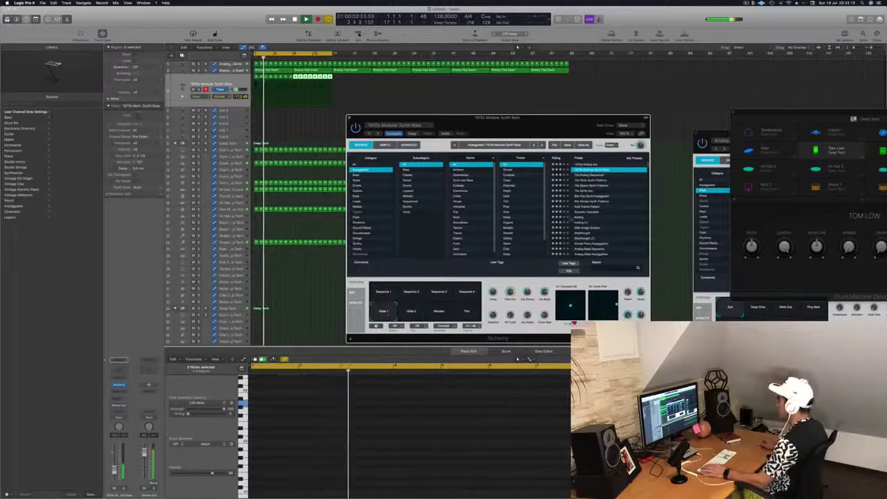
- Audition the arpeggiated presets 70s Synth Arp, 80s Pop Synth Arpeggiation and Acid Trance Pattern against the loop
left_click(586, 191)
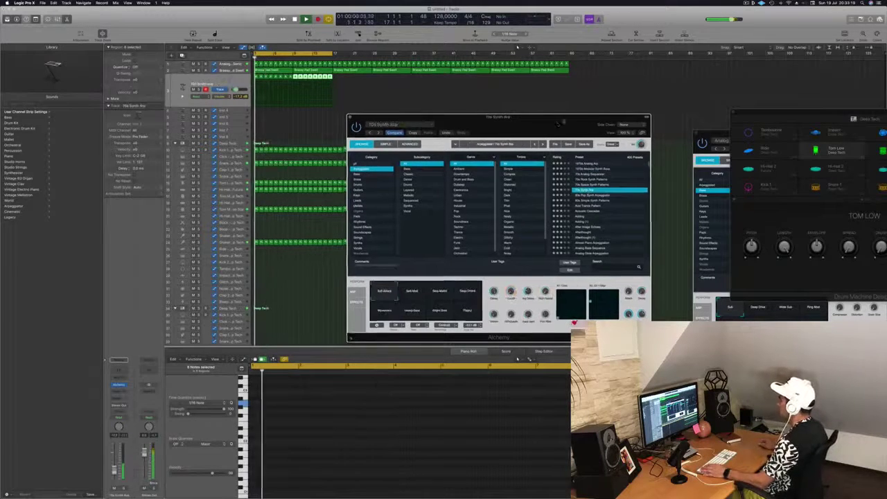
left_click(609, 167)
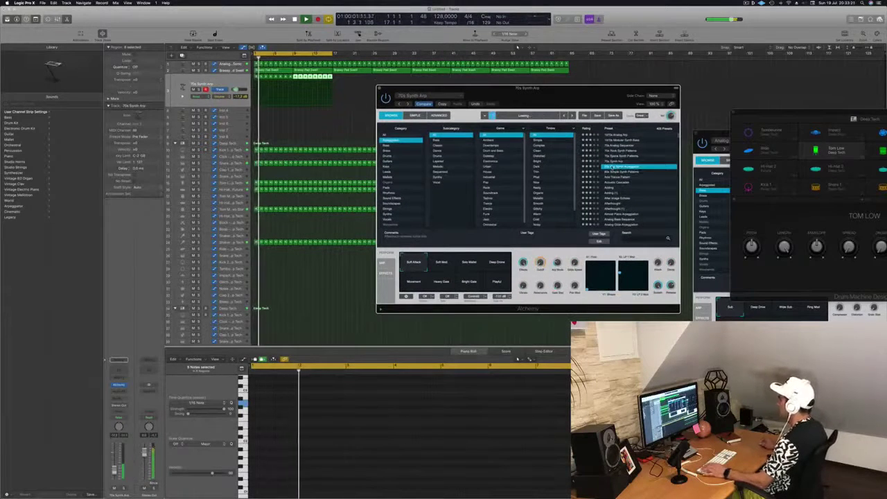
left_click(610, 169)
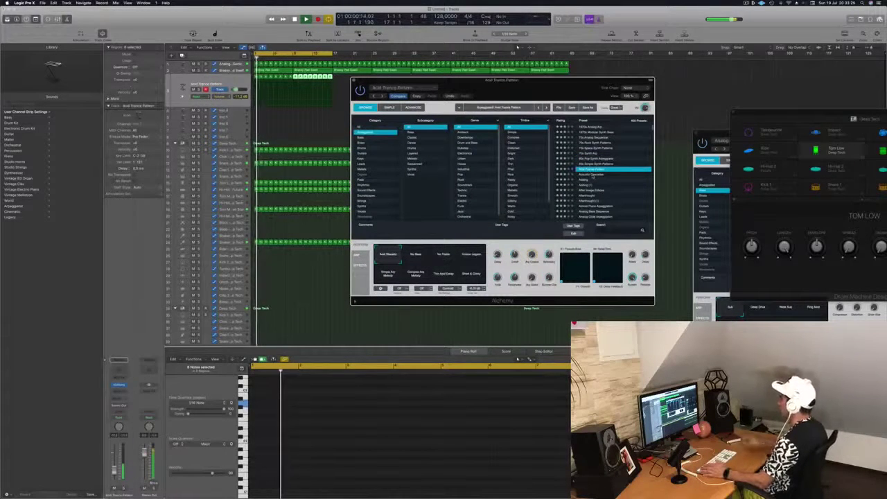
- Audition further arpeggiated presets down the list, including Almost Piano Arpeggiation and Analog Glide Arpeggiation
left_click(593, 175)
scroll(598, 194, "down", 2)
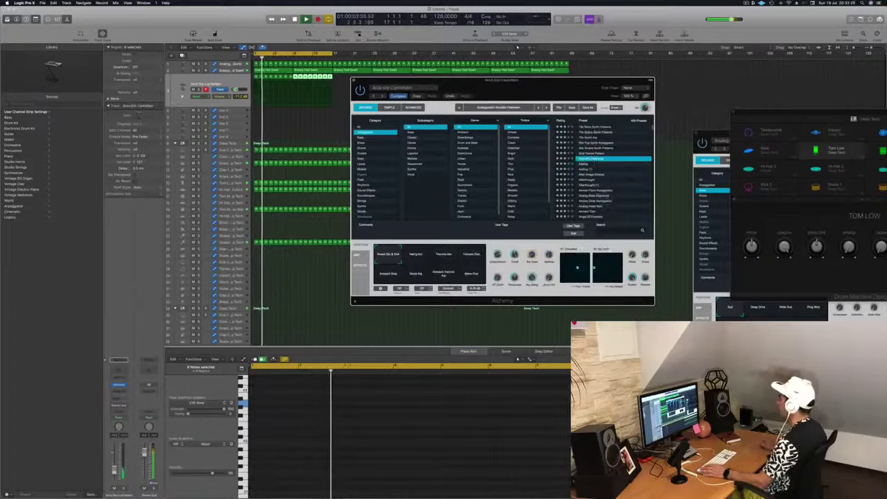
left_click(596, 191)
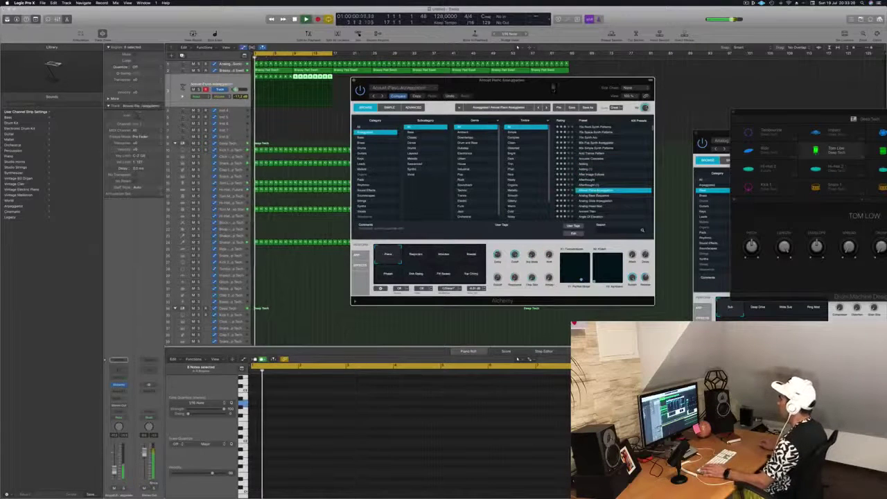
left_click(607, 183)
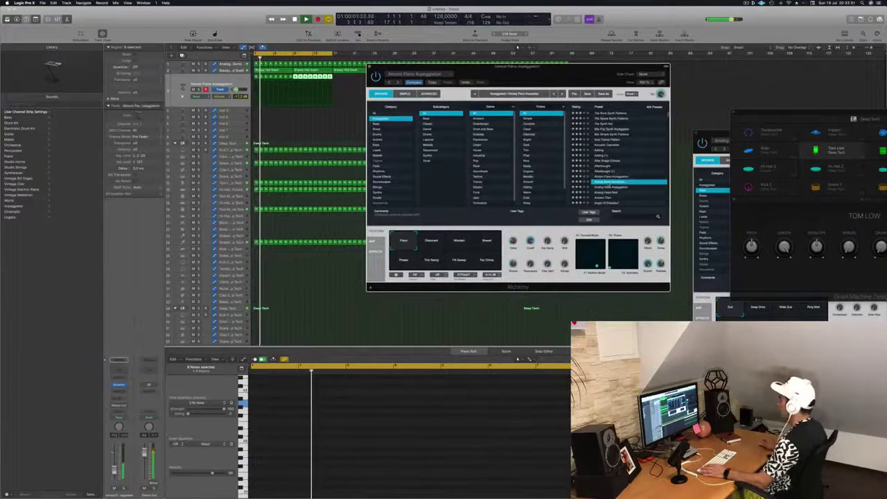
left_click(612, 188)
- Load the Ancient Titan arpeggiated preset in Alchemy
scroll(612, 191, "down", 3)
scroll(623, 171, "down", 2)
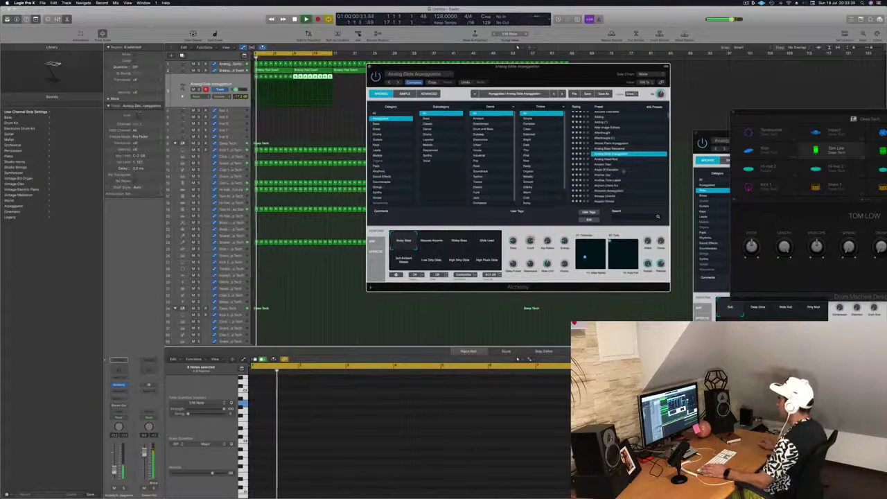
left_click(622, 165)
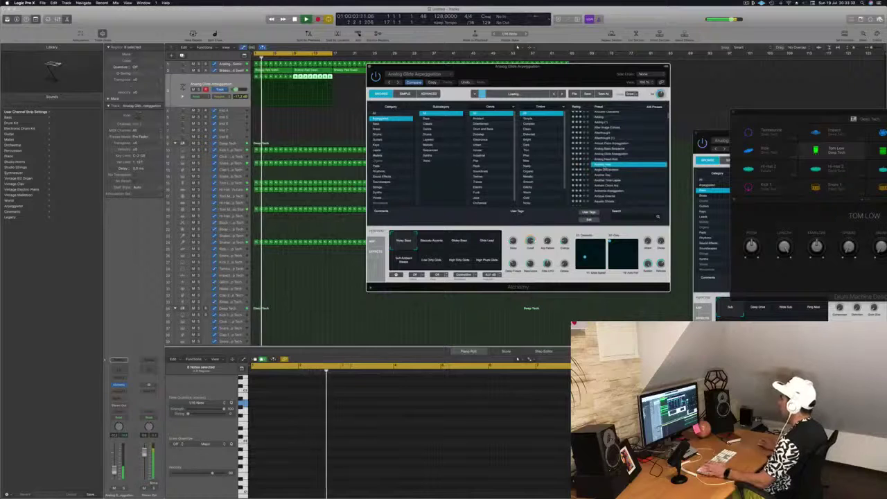
scroll(617, 176, "down", 2)
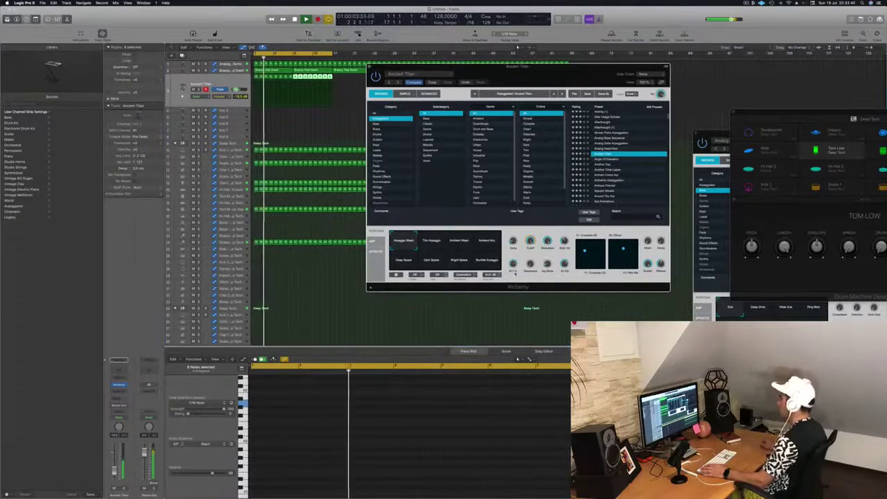
- Try the Thin Arpeggio, Ambient Wash and Ambient Key variations of Ancient Titan and lower the track volume to about -23 dB
left_click(431, 241)
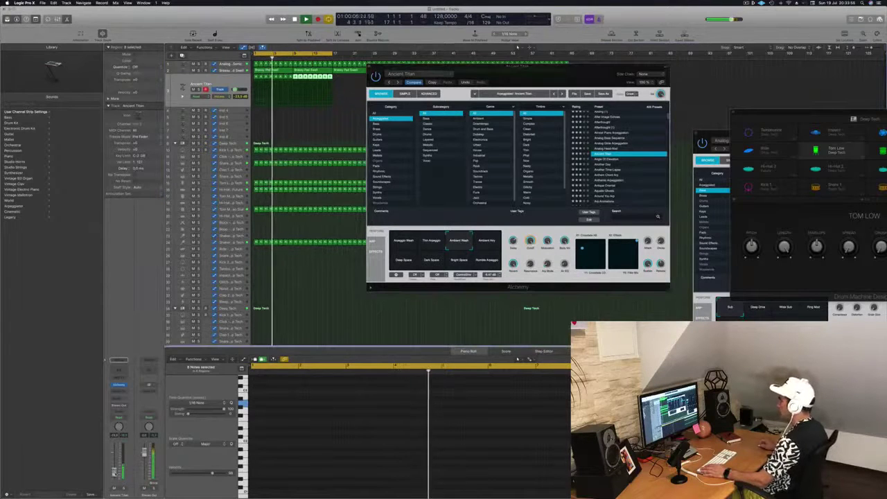
left_click(485, 244)
left_click_drag(550, 74, 568, 105)
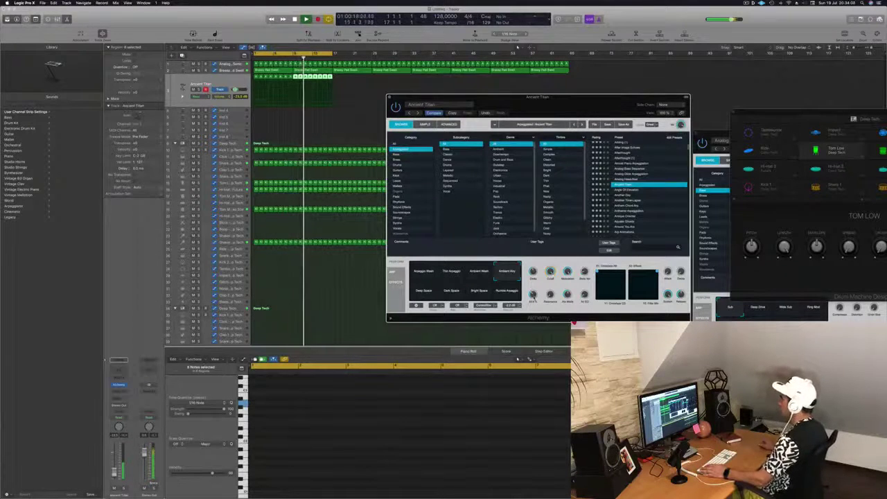
left_click_drag(485, 97, 543, 118)
- Replay the loop from the start and switch Ancient Titan to the Bright Space variation
key("Return")
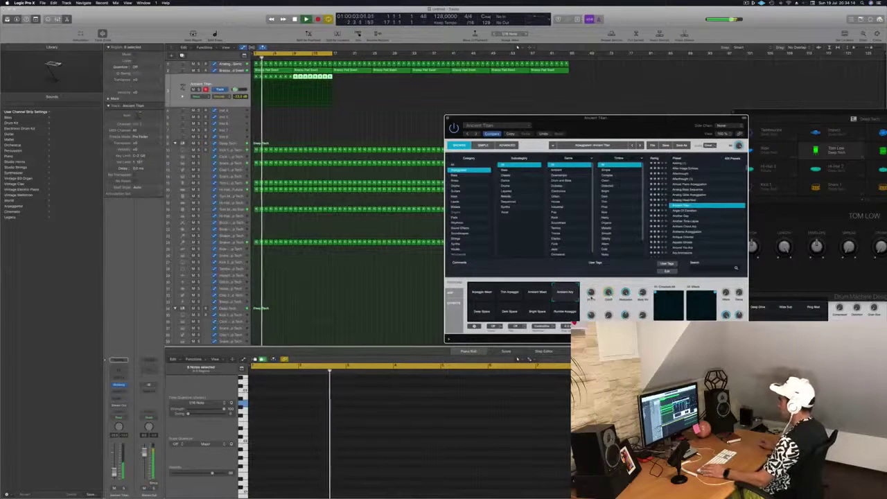
key("Return")
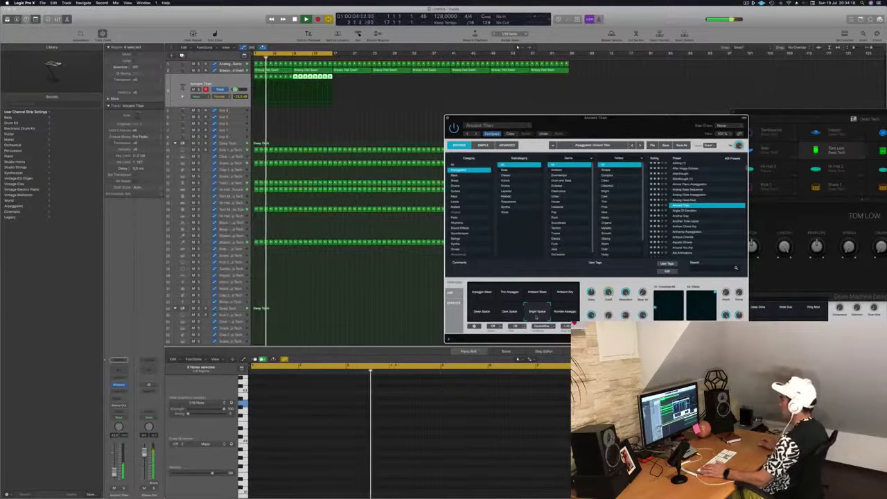
left_click_drag(643, 126, 654, 109)
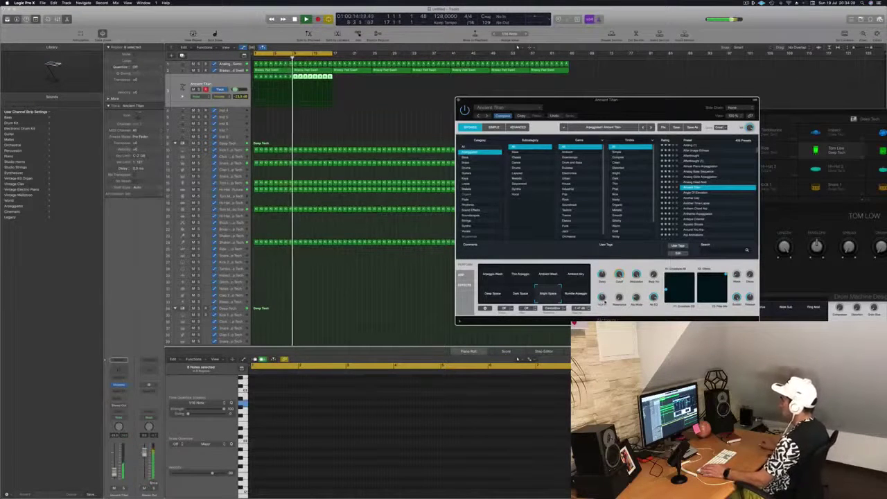
- Replay the loop from the start, select the Ancient Titan regions and switch the preset through Ambient Wash to the Ambient Key variation
key("Return")
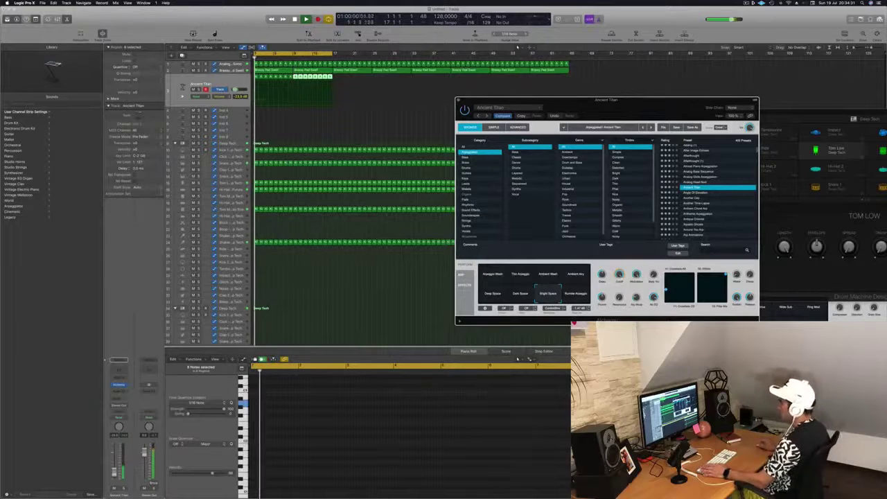
left_click(228, 83)
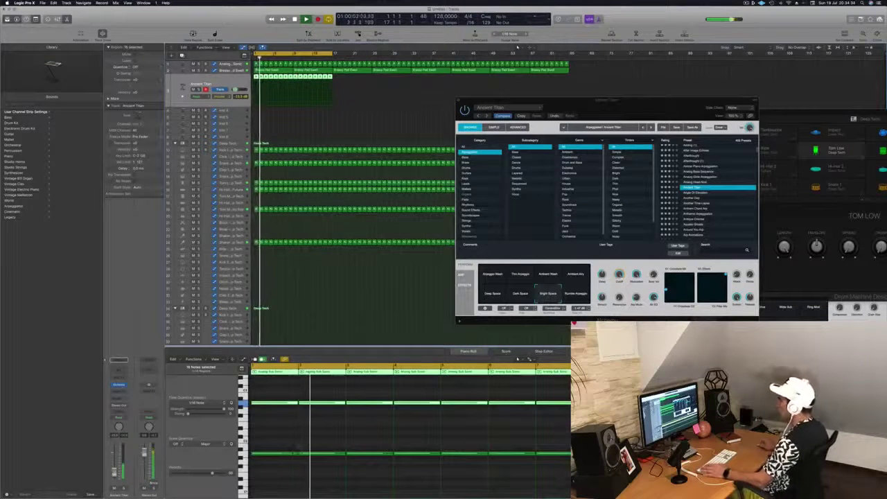
left_click_drag(654, 114, 576, 166)
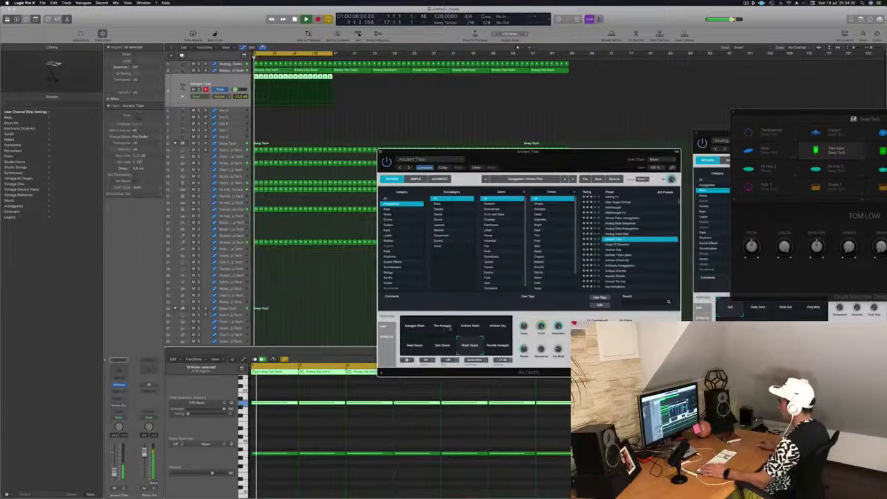
left_click(470, 325)
left_click(496, 325)
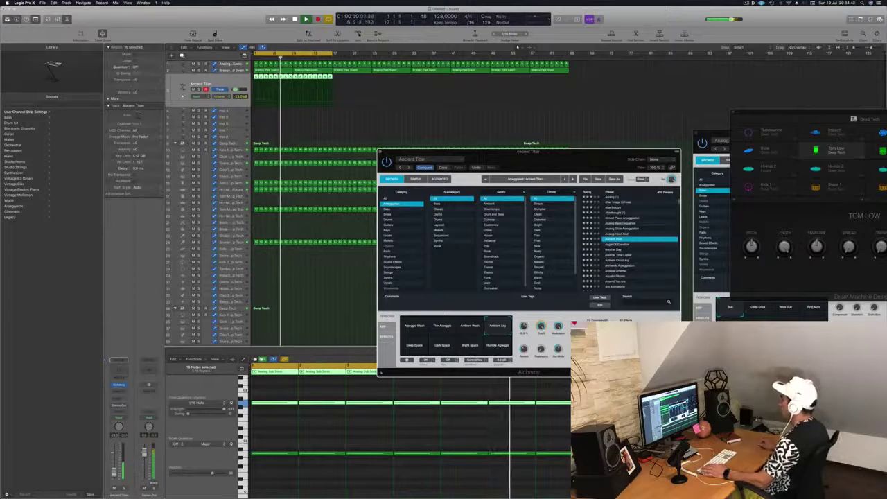
- Lower the Ancient Titan track's volume to about -26 dB and audition it from the loop start
left_click_drag(528, 152, 581, 134)
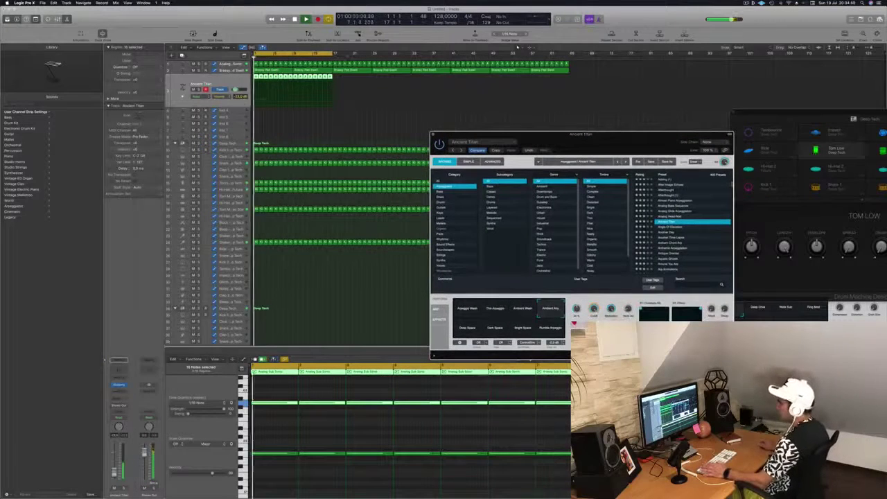
left_click(517, 46)
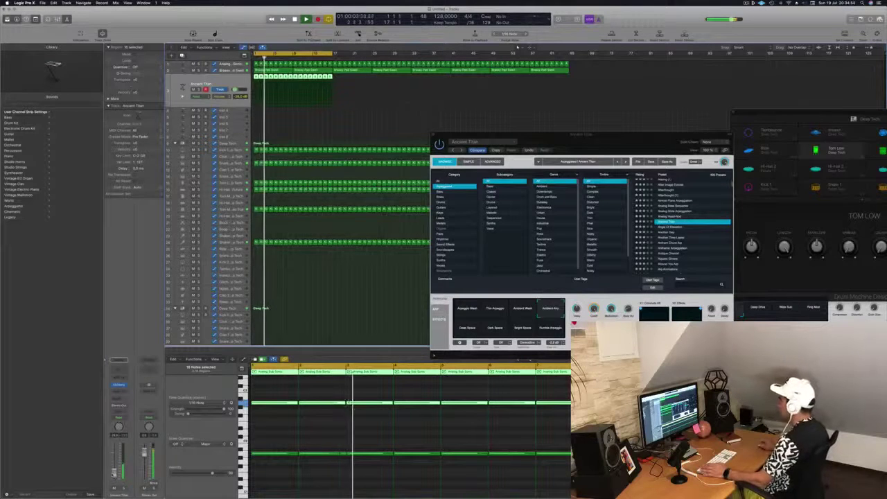
left_click_drag(633, 139, 607, 117)
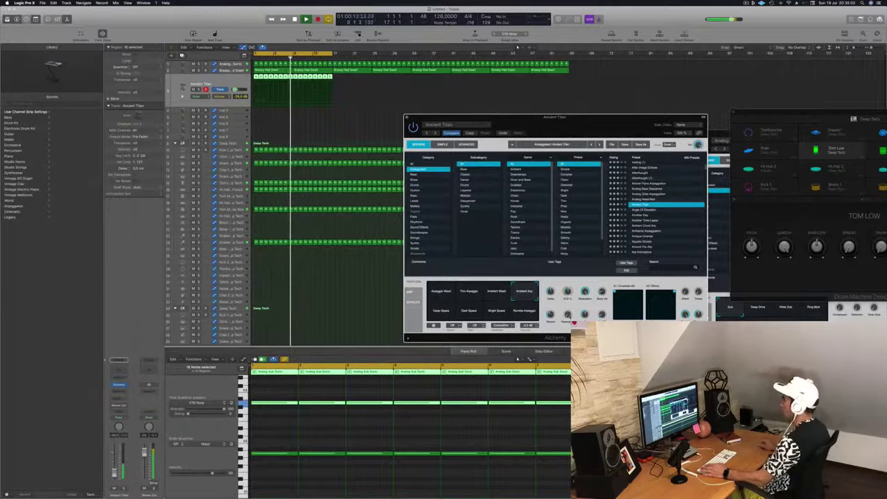
key("space")
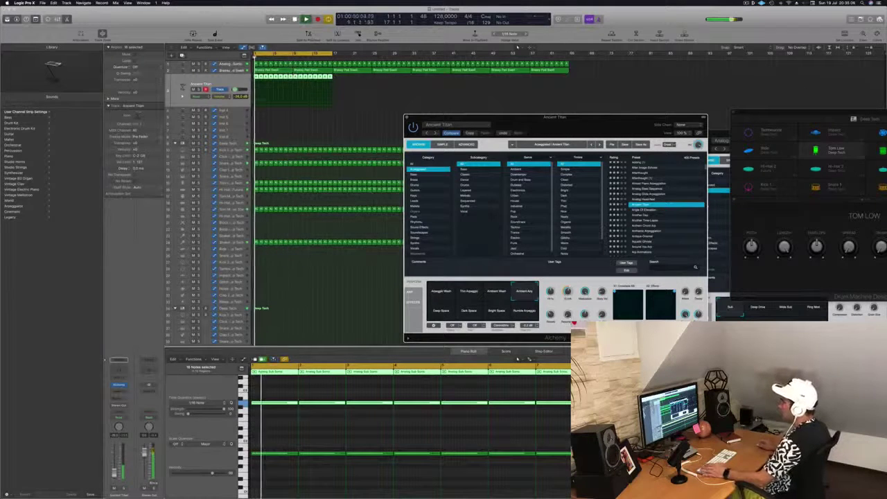
key("Up")
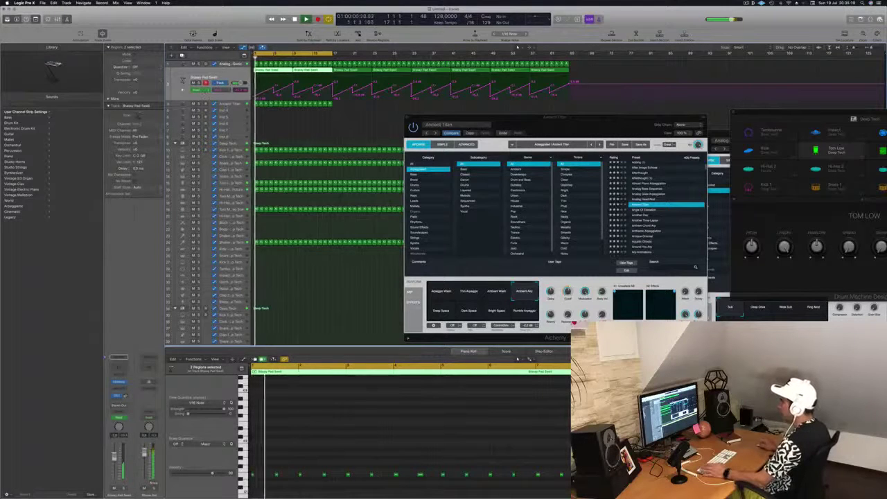
key("Down")
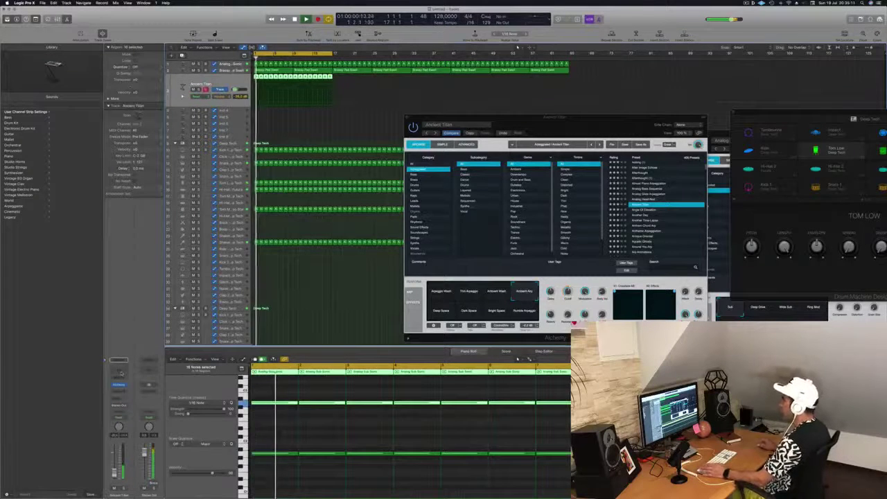
- Add a Channel EQ to the Ancient Titan track with a 24 dB/Oct low cut at 230 Hz
left_click(121, 373)
left_click_drag(132, 28, 452, 83)
key("Return")
left_click_drag(344, 173, 511, 165)
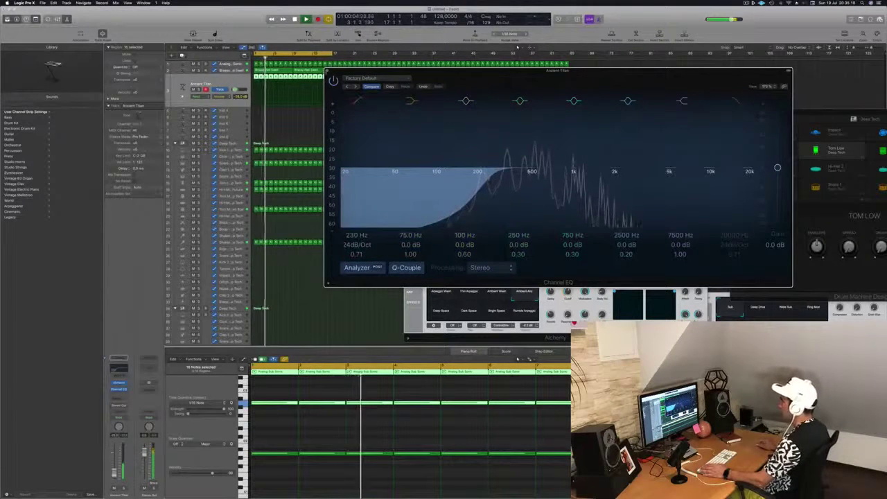
key("super+w")
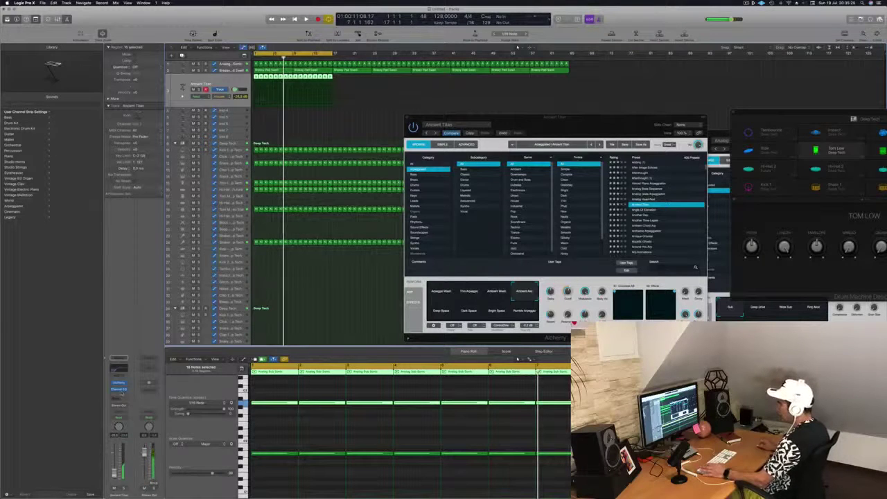
- Insert a stereo Compressor after the Channel EQ on the Ancient Titan track
left_click(121, 393)
left_click(123, 394)
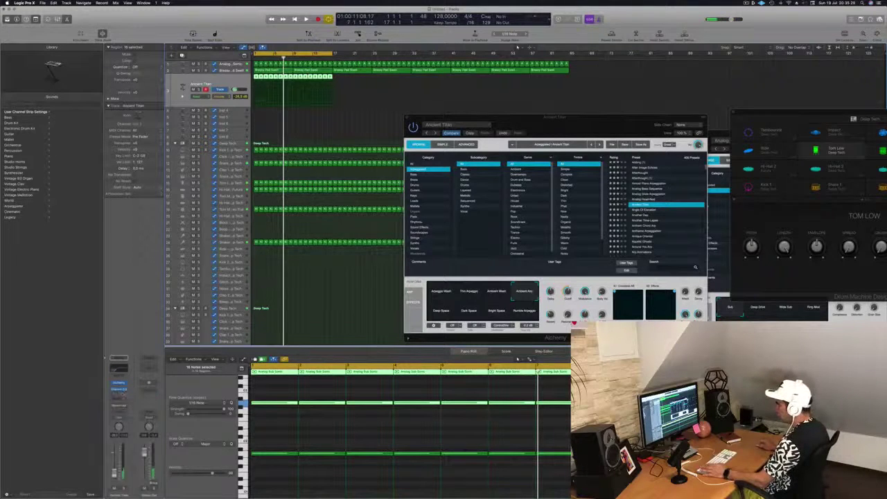
left_click(121, 393)
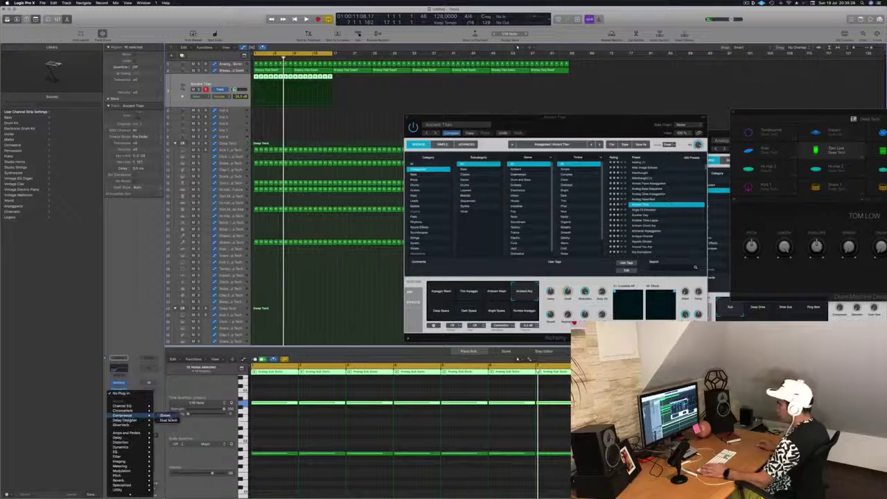
left_click(165, 416)
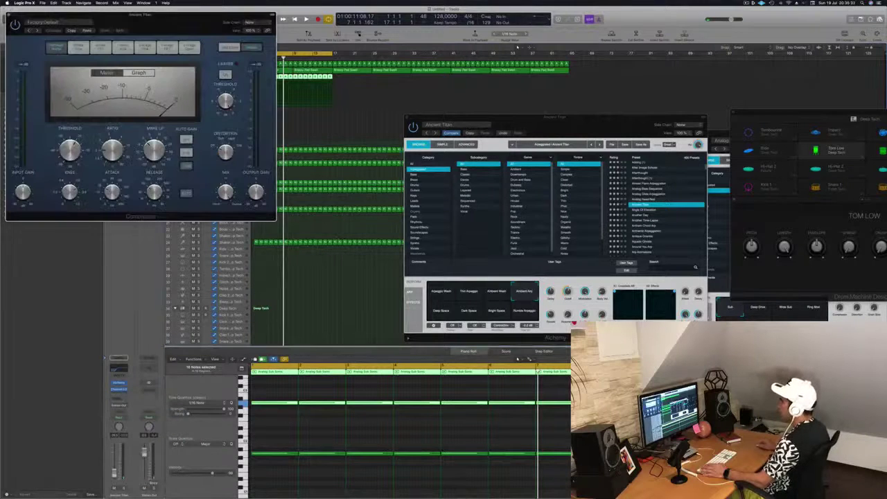
left_click_drag(233, 24, 445, 43)
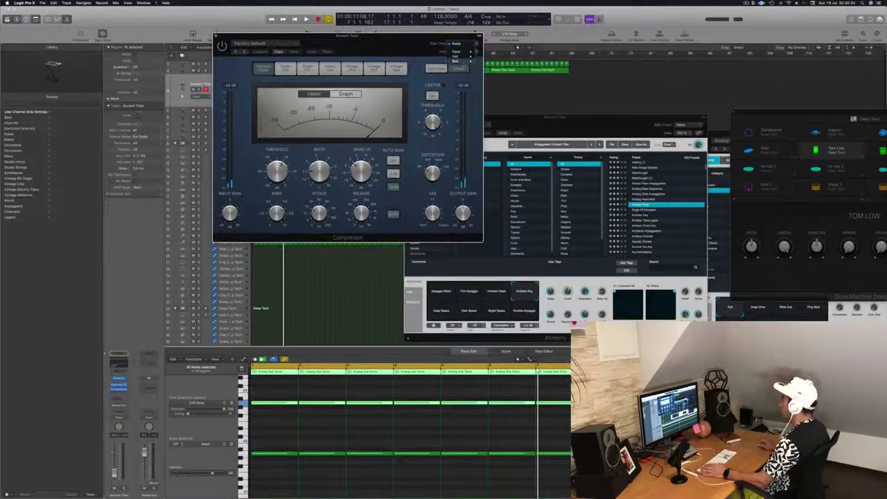
- Set the Compressor's side chain to kick Bus 11 and play the loop
mouse_move(460, 60)
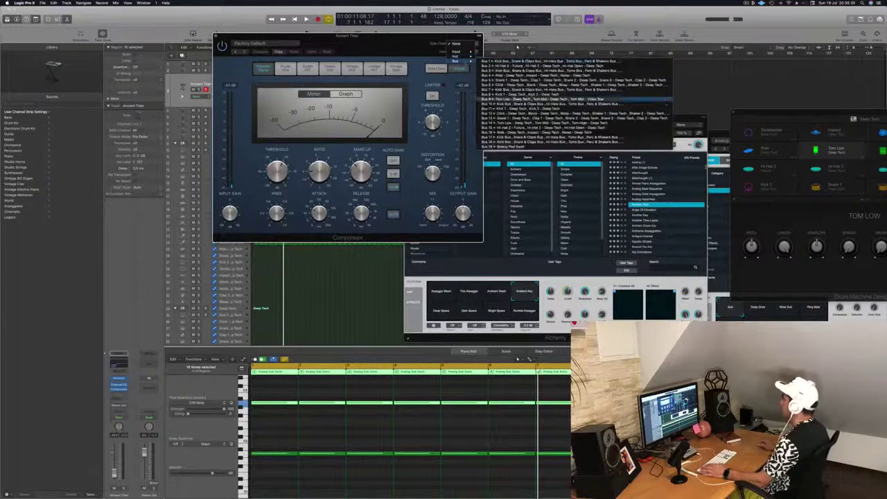
left_click(505, 109)
left_click_drag(346, 35, 528, 61)
key("space")
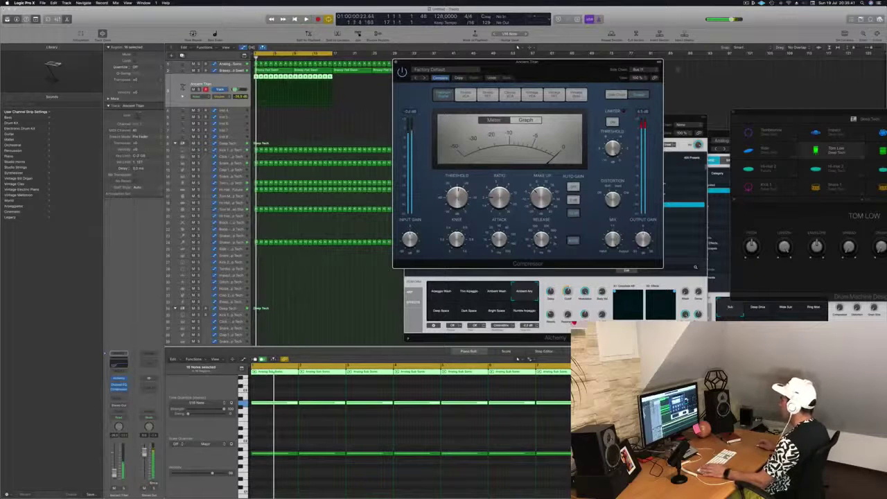
- Change the Compressor's side chain to kick Bus 8 and restart playback
left_click(650, 70)
left_click(623, 78)
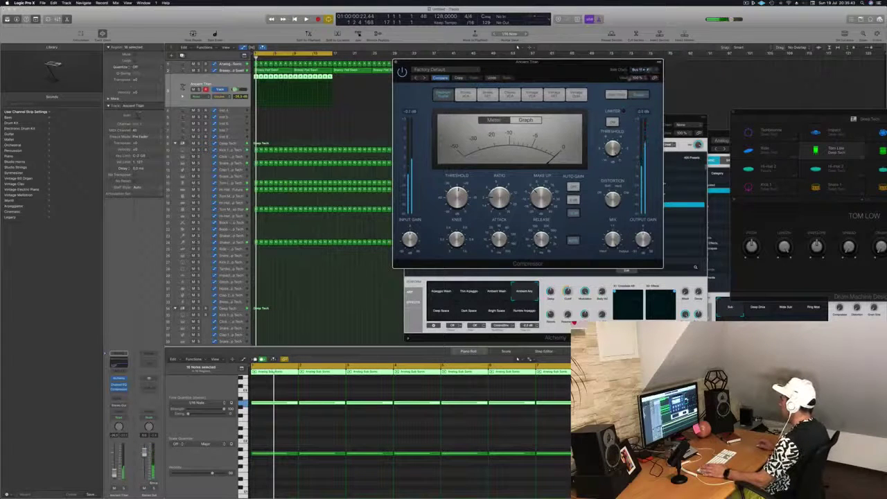
left_click(649, 70)
mouse_move(651, 70)
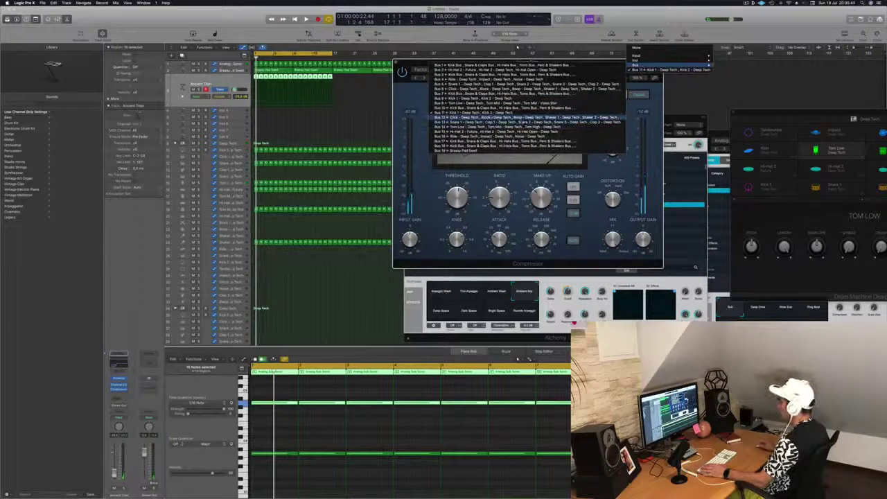
left_click(493, 98)
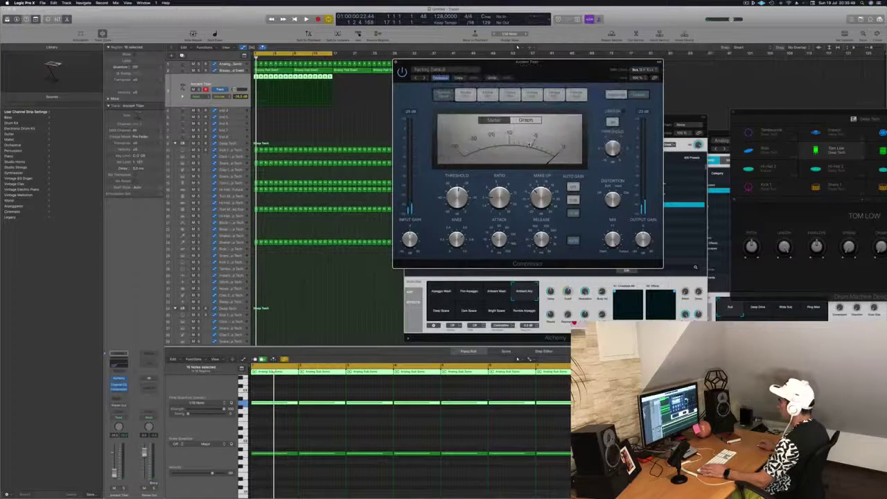
key("space")
left_click_drag(582, 63, 555, 119)
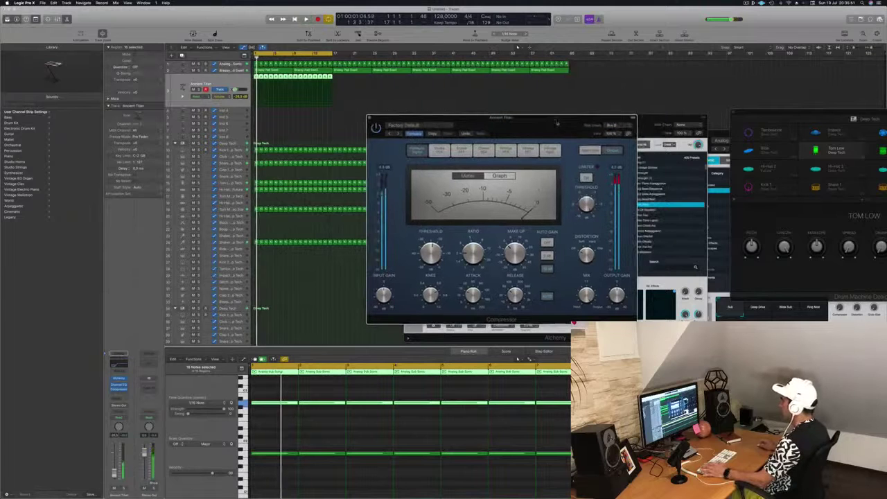
- Turn off the Compressor's auto gain, adjust its ratio and raise the Ancient Titan volume to about -23 dB while the loop plays
left_click(547, 245)
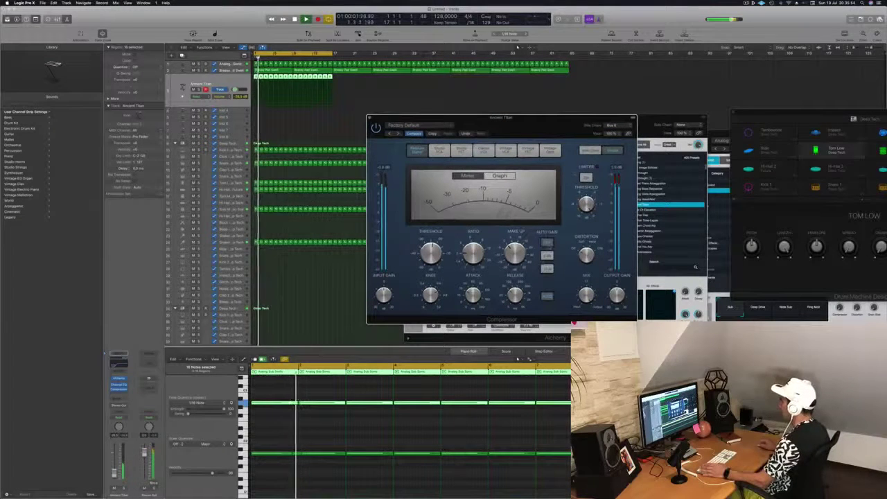
left_click_drag(511, 117, 545, 129)
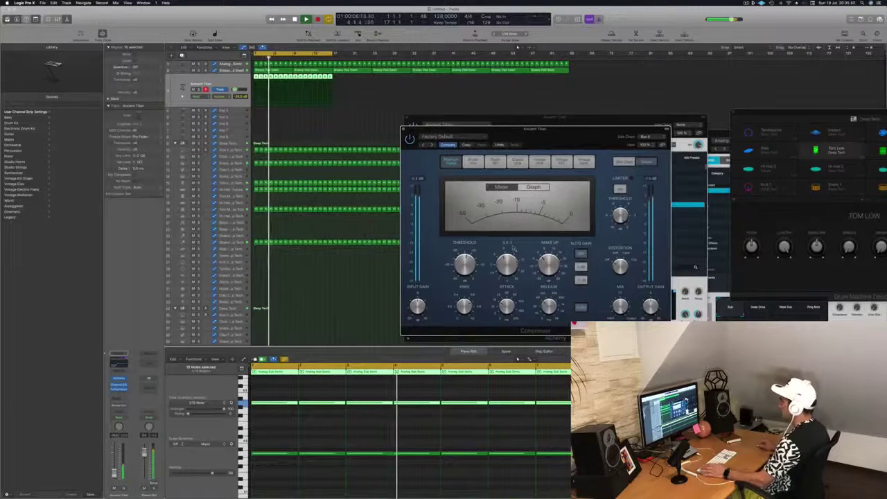
left_click_drag(573, 131, 619, 139)
key("space")
key("space")
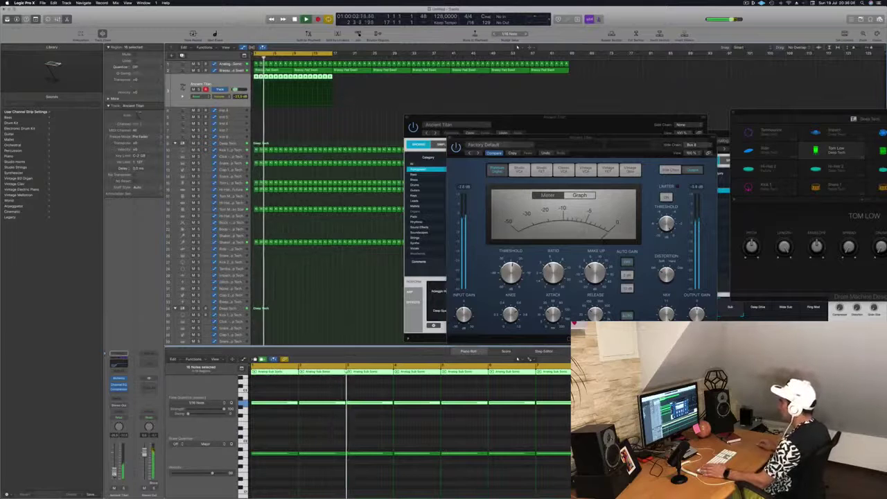
- Automate Alchemy's cutoff on the Ancient Titan track in Touch mode, with a rise peaking midway through the loop
left_click_drag(660, 119, 657, 164)
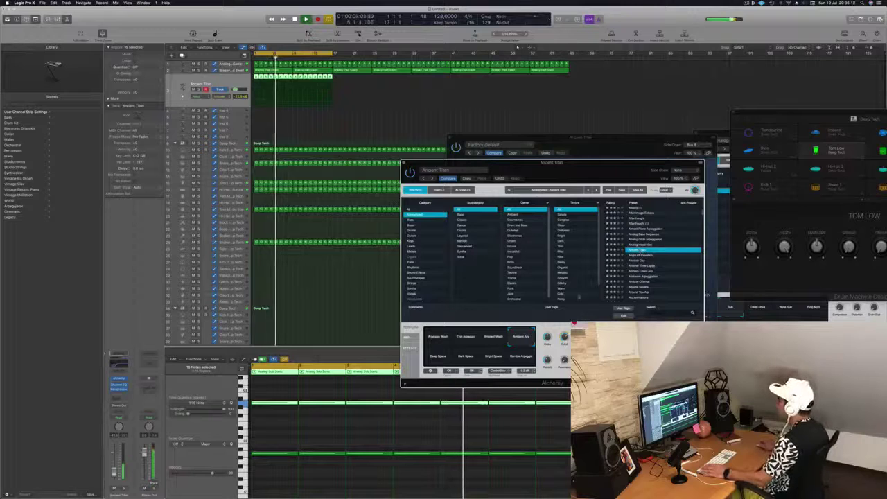
mouse_move(552, 162)
left_mouse_down()
mouse_move(588, 146)
mouse_move(542, 151)
left_mouse_up()
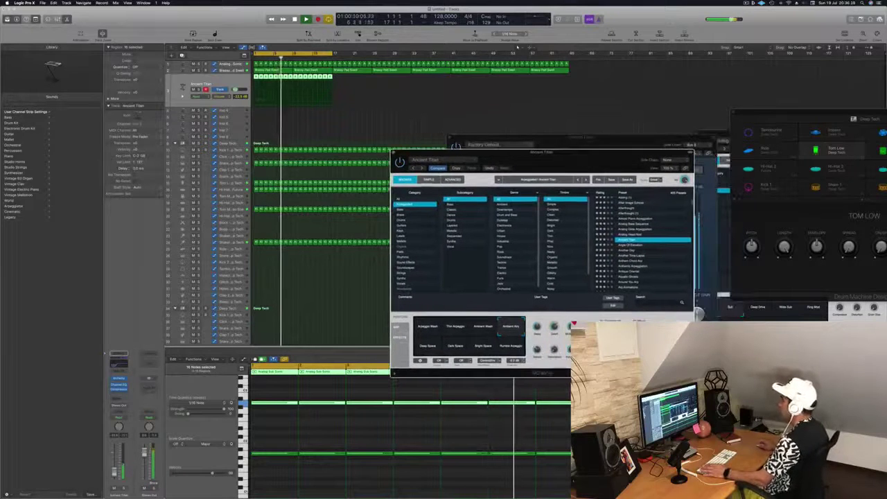
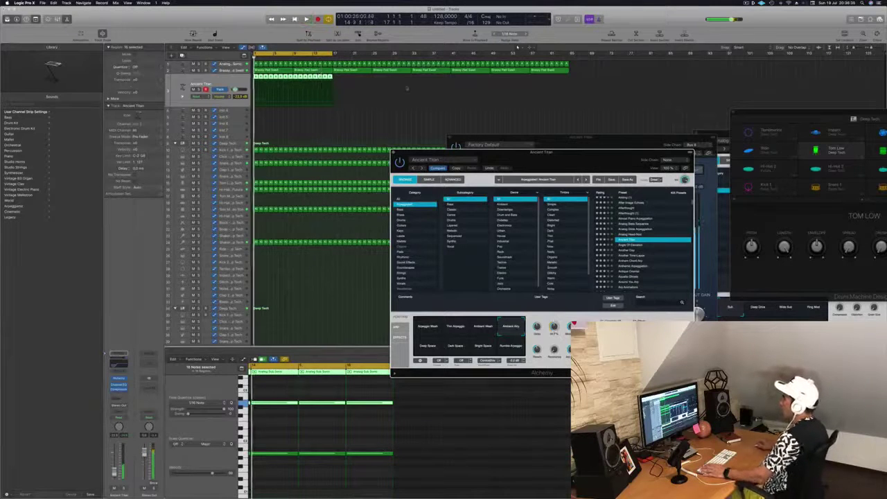
left_click(253, 78)
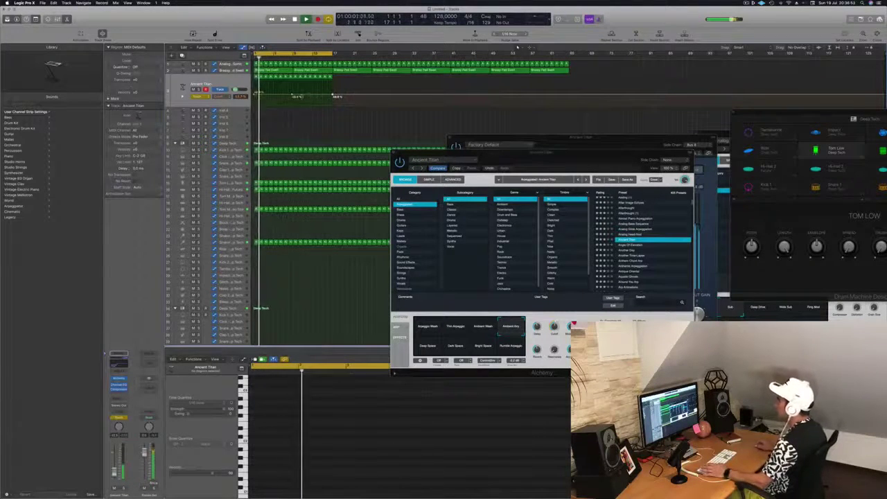
left_click_drag(296, 96, 296, 91)
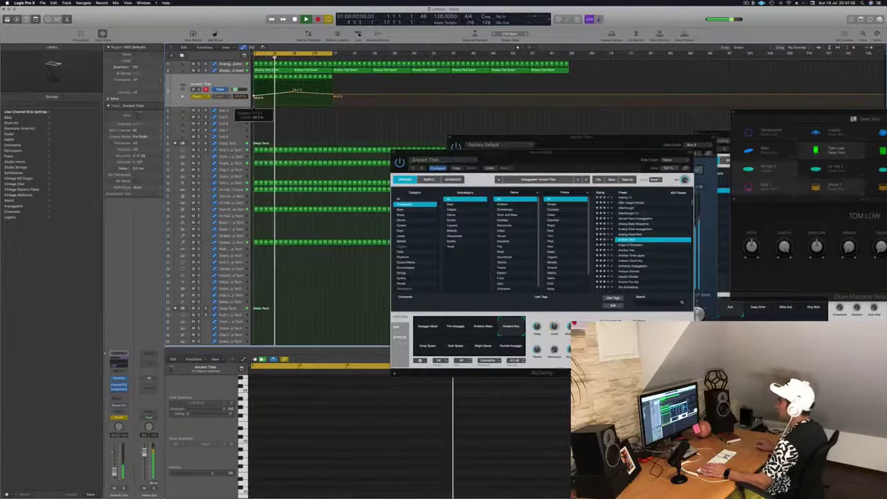
- Set the Ancient Titan automation mode to Read and fine-tune the cutoff curve's middle peak
left_click(199, 96)
left_click(198, 100)
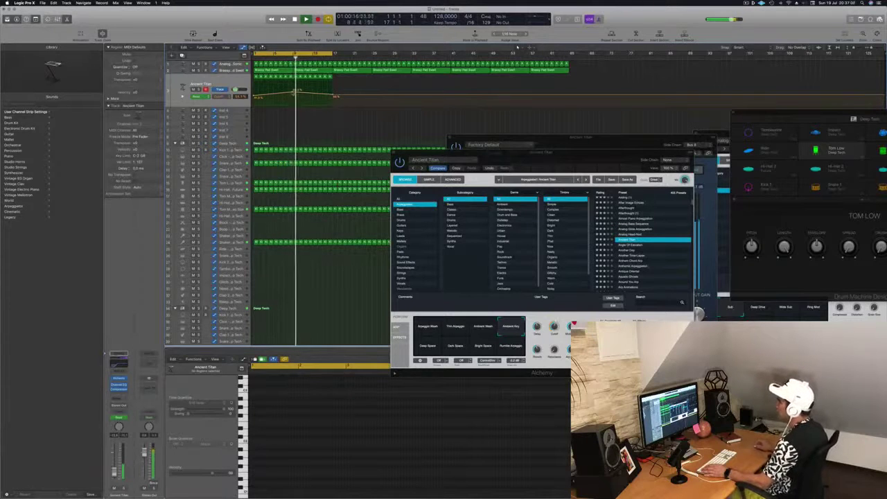
left_click_drag(293, 93, 292, 92)
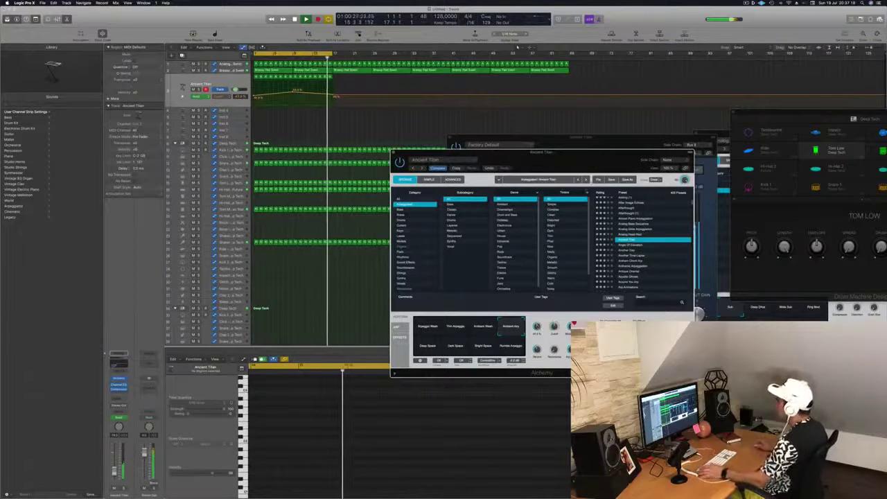
- Close the Ancient Titan track's Alchemy and Compressor windows
left_click_drag(578, 157, 550, 178)
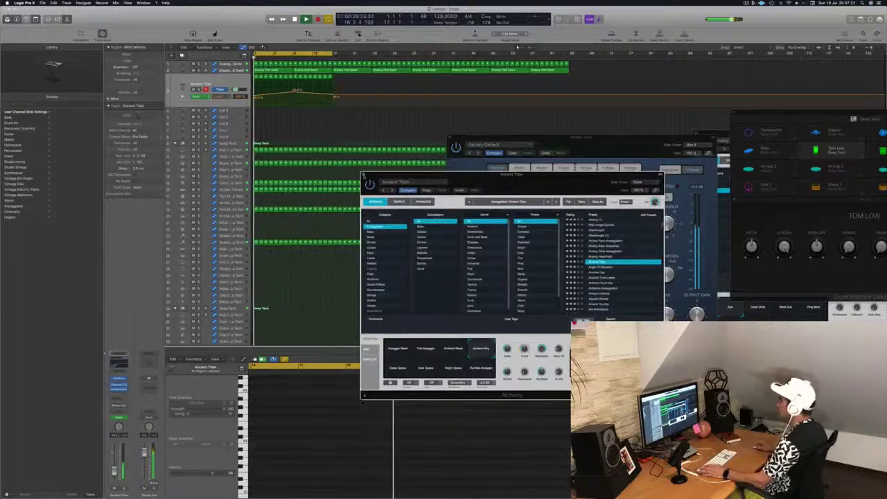
key("super+w")
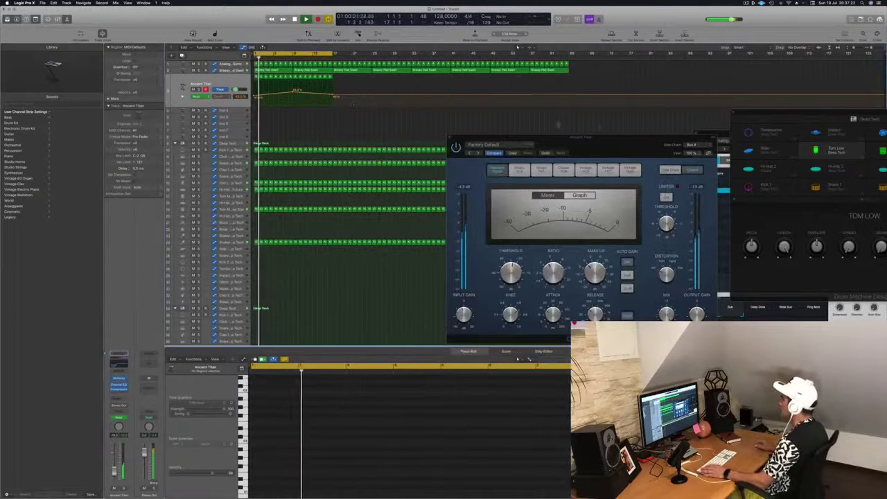
key("super+w")
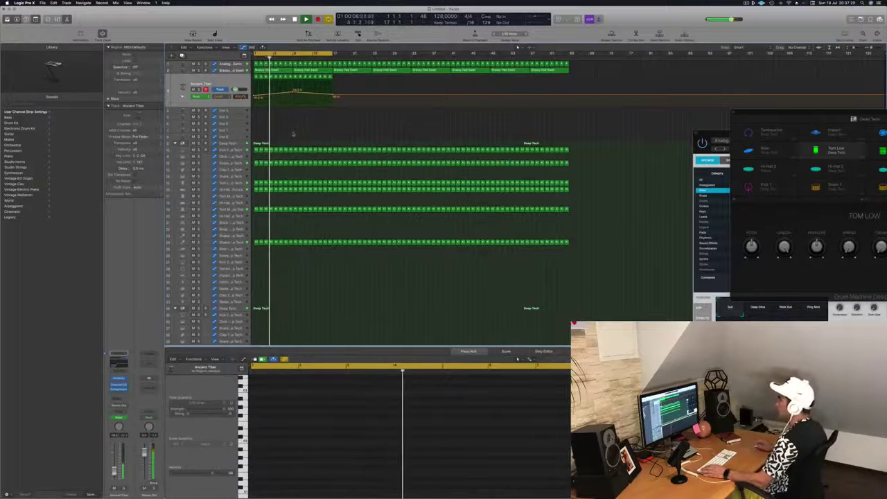
- Copy the first Ancient Titan region onto the Inst 4 track and shorten both of its notes to short stabs
left_click(256, 77)
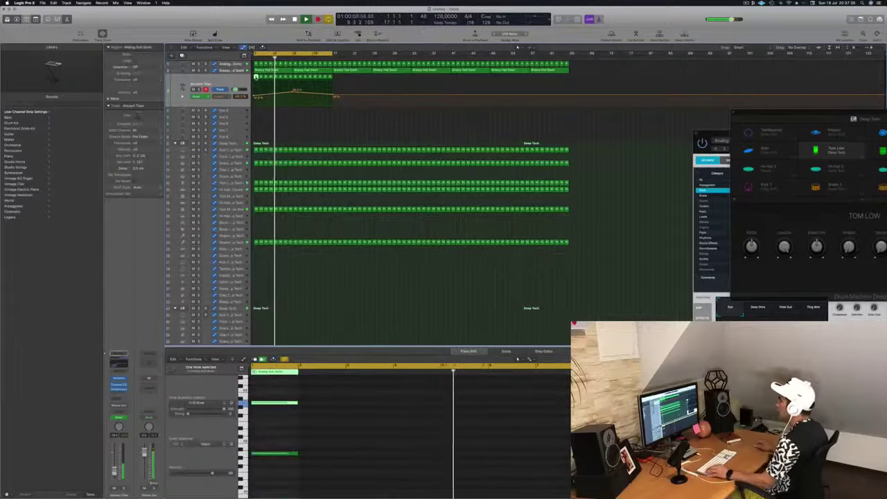
key("alt+super+s")
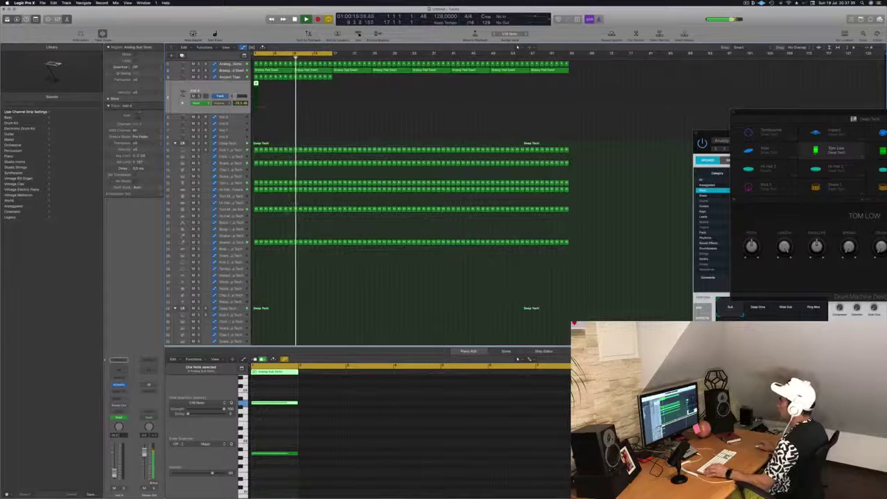
left_click(273, 457)
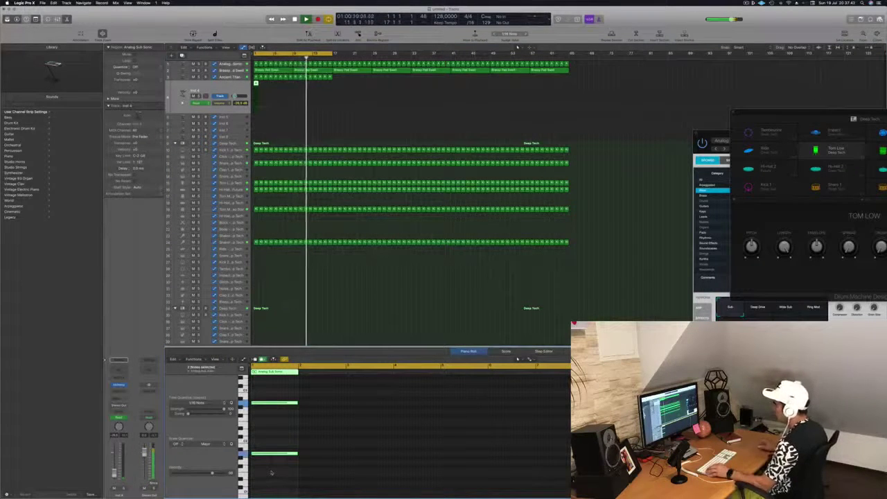
left_click_drag(296, 402, 259, 408)
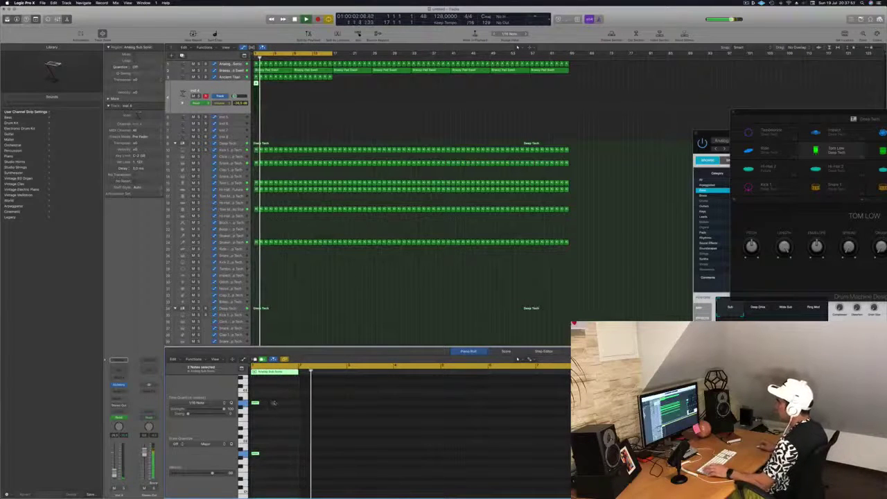
- Move the Inst 4 stab region to bar 3 and transpose both of its notes down an octave
scroll(314, 111, "up", 4)
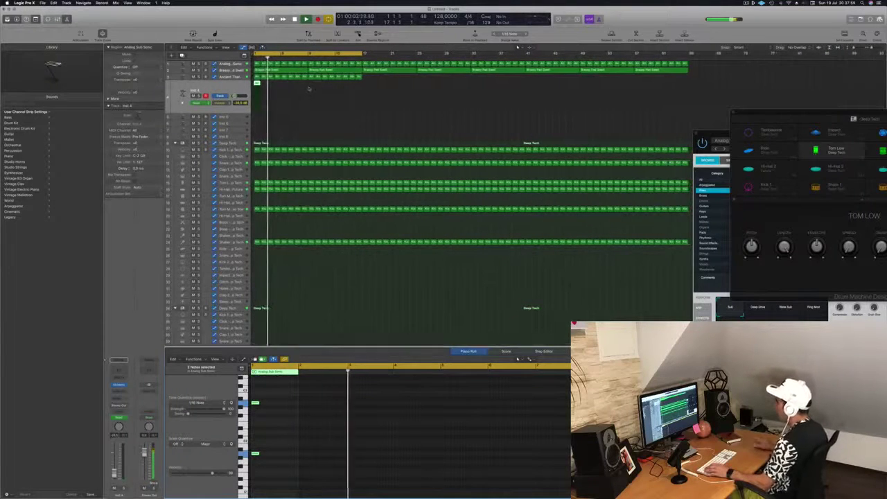
left_click_drag(260, 83, 270, 84)
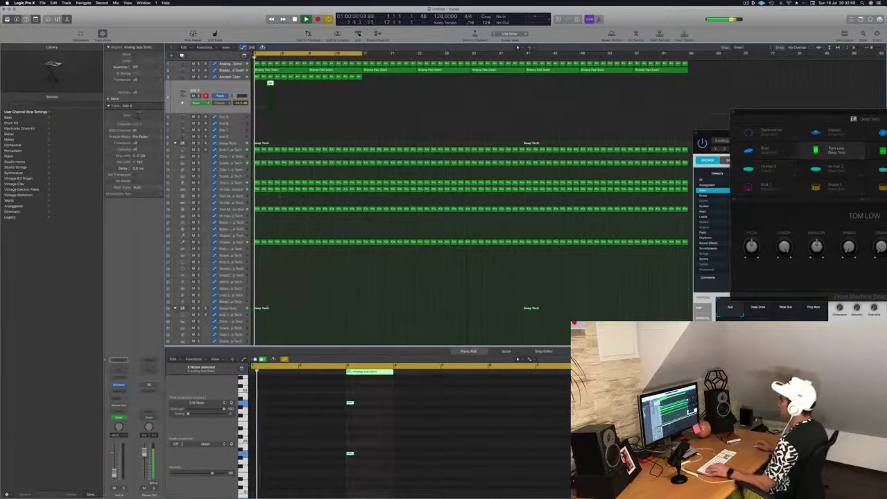
key("super+Left")
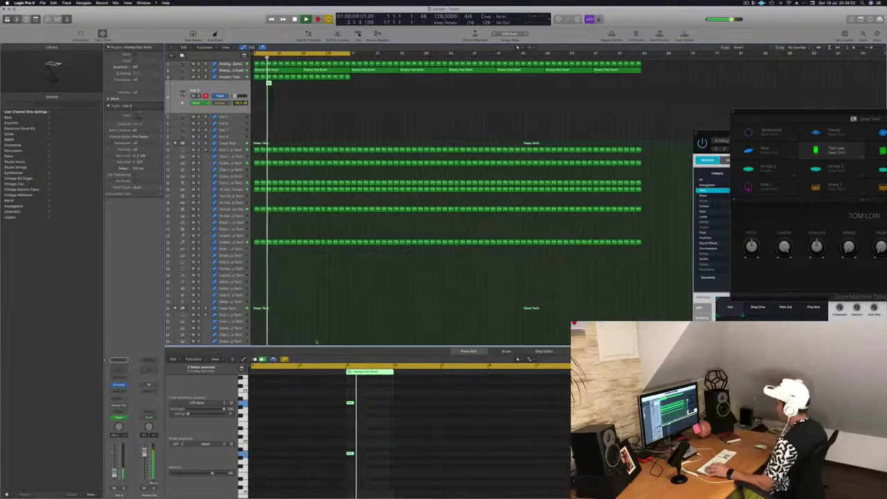
left_click_drag(368, 397, 336, 478)
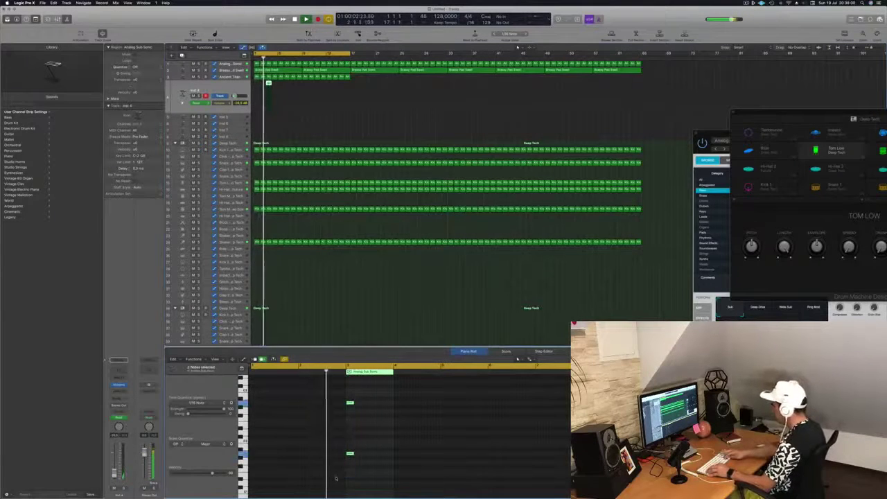
key("Return")
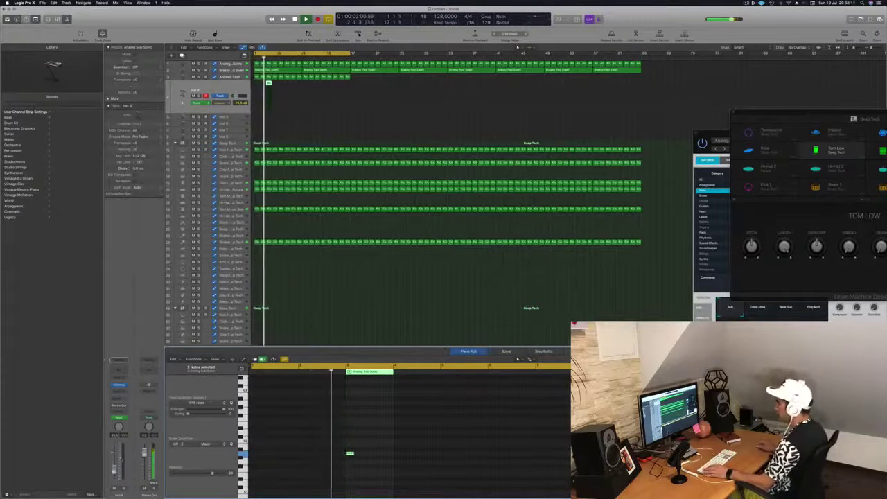
- Add a send to Bus 19 on the Inst 4 track
left_click(118, 399)
mouse_move(119, 408)
left_click(166, 396)
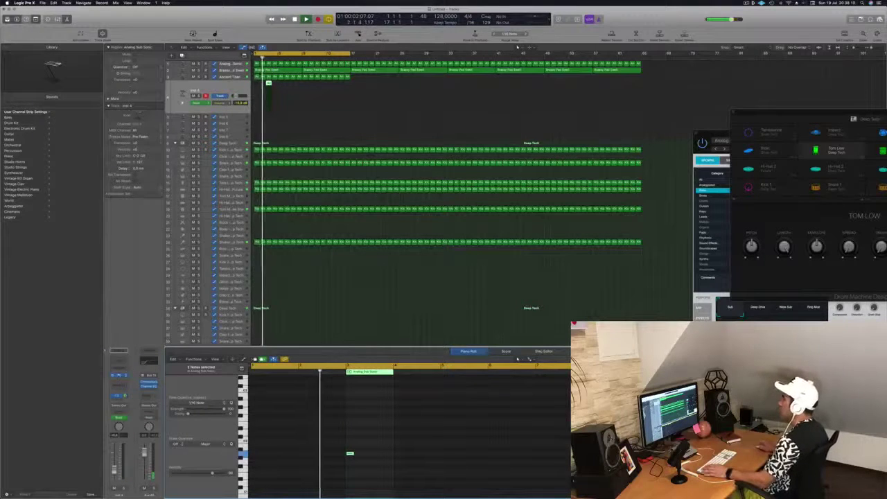
- Open Inst 4's Alchemy, filter the presets to Keys and load Adding, playing the loop to hear it
left_click(120, 375)
left_click_drag(231, 25, 717, 118)
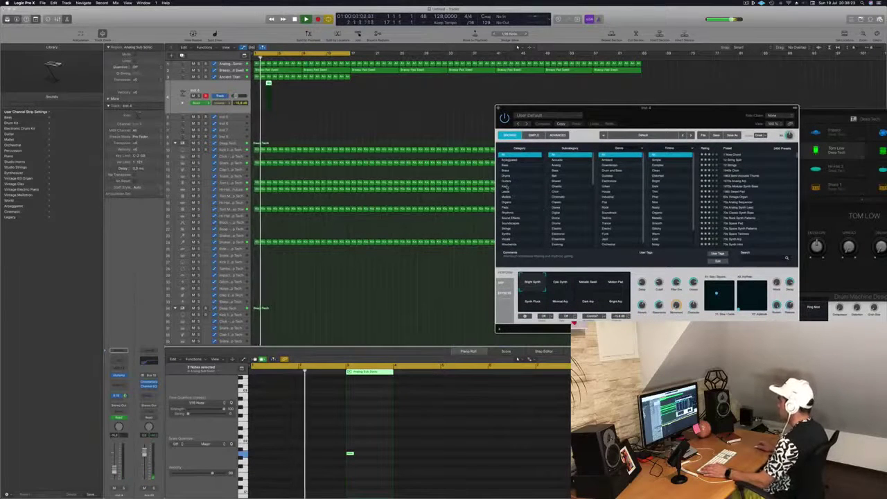
left_click(514, 186)
left_click(735, 188)
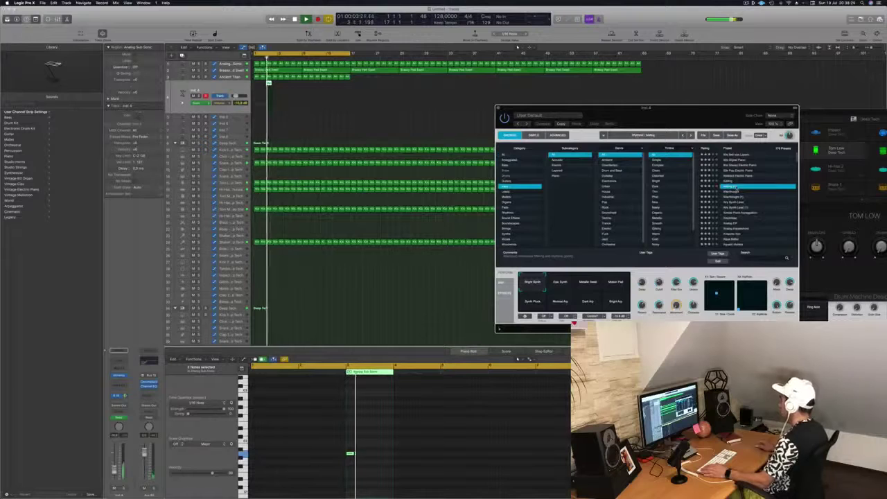
key("space")
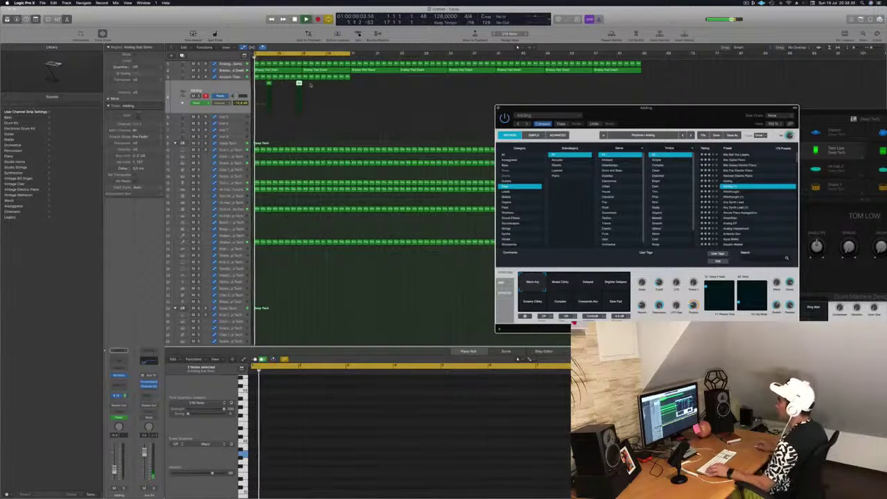
- Place a copy of the stab region at bar 7 on the Adding track
left_click_drag(271, 86, 270, 87)
key("super+Right")
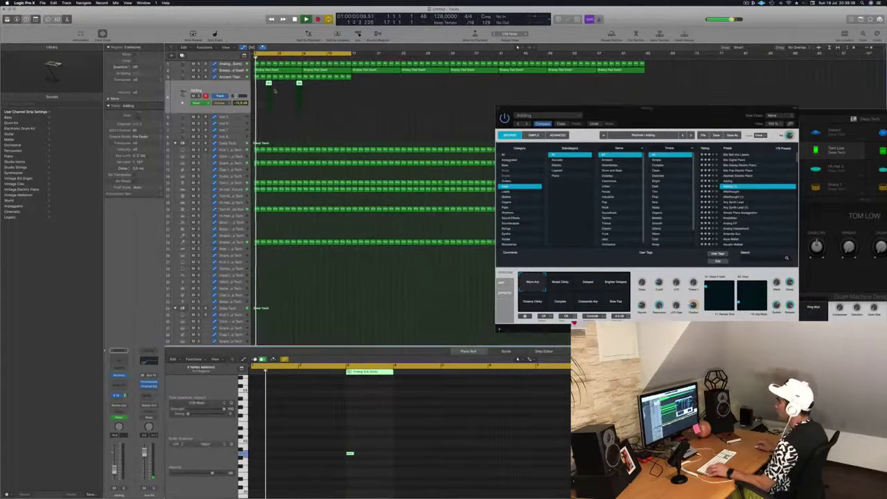
left_click(338, 87)
left_click_drag(320, 84, 312, 85)
left_click(321, 86)
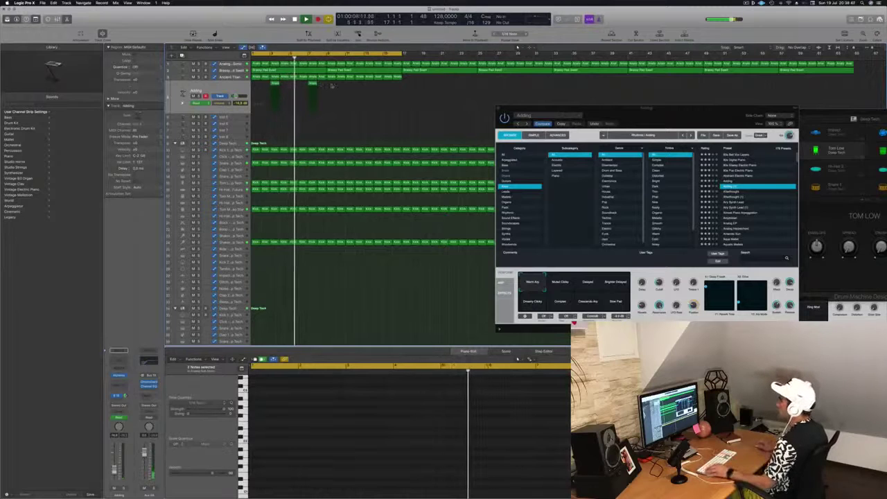
scroll(336, 85, "left", 1)
key("super+Left")
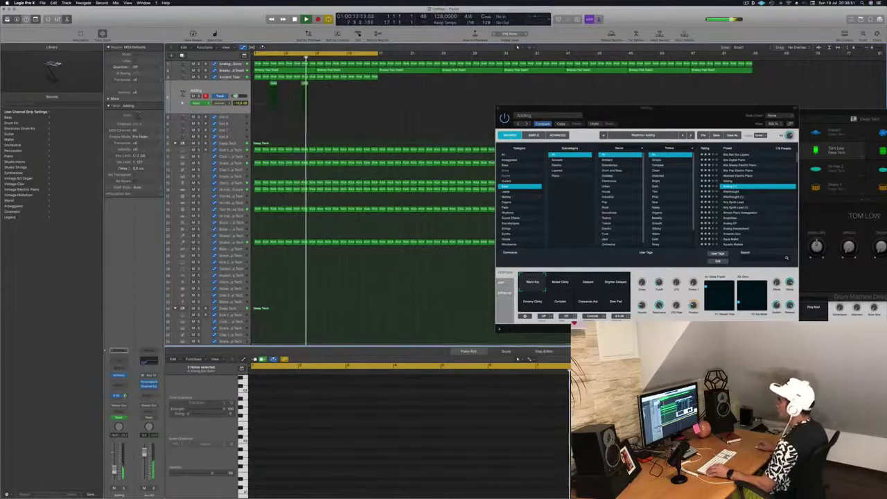
- Show the Adding track's Alchemy Cutoff automation, delete it and restart the loop
left_click(223, 102)
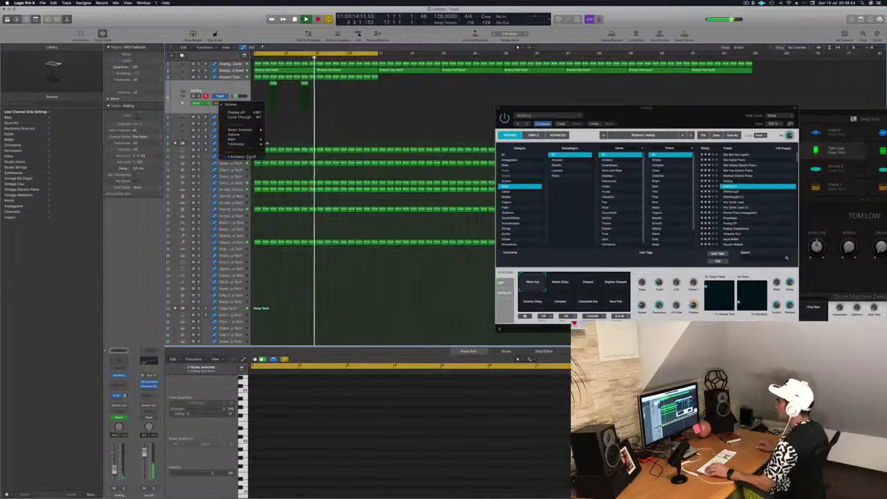
left_click(239, 156)
key("Return")
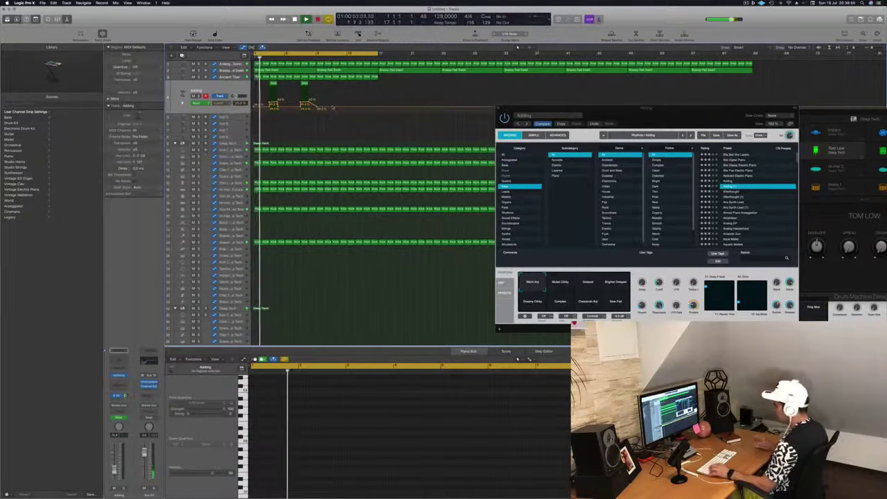
key("ctrl+super+BackSpace")
key("Return")
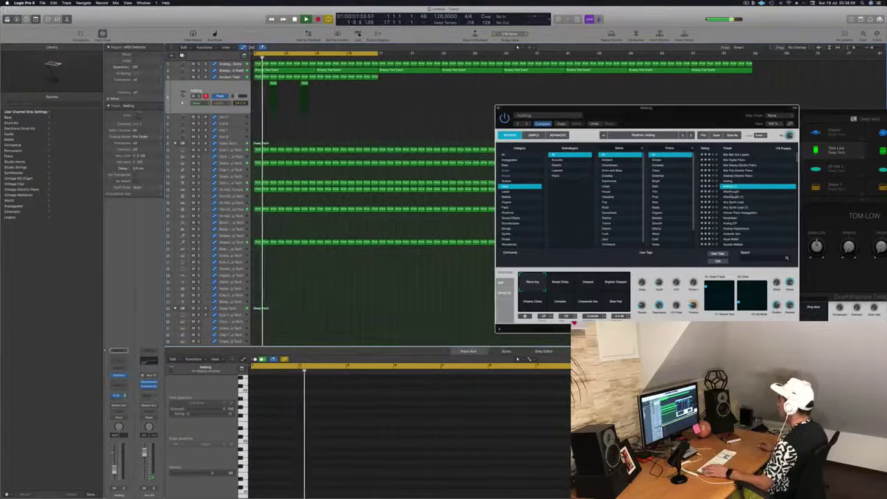
- Audition further Alchemy Keys presets on the stab track, from Afterthought through Analog Harpsichord to the Aurora Over preset
key("Down")
left_click_drag(623, 109, 544, 67)
key("Down")
key("Down")
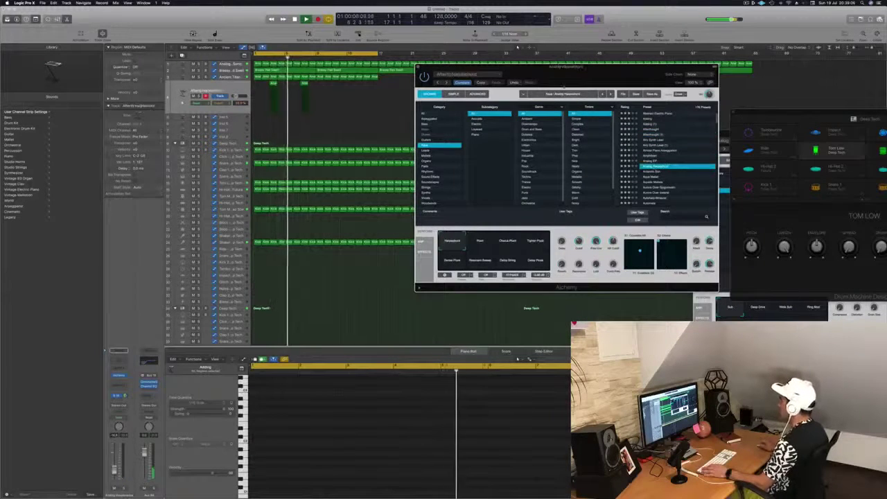
left_click_drag(566, 66, 551, 57)
key("Down")
key("Down")
key("Down")
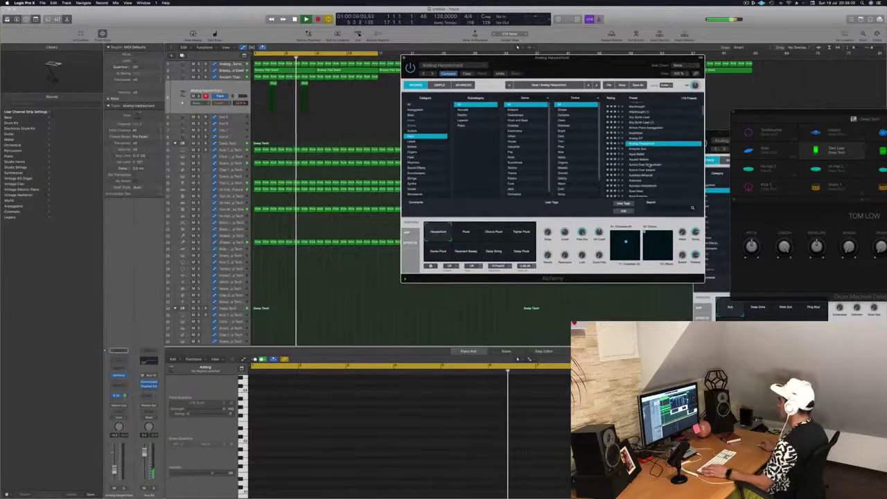
key("Down")
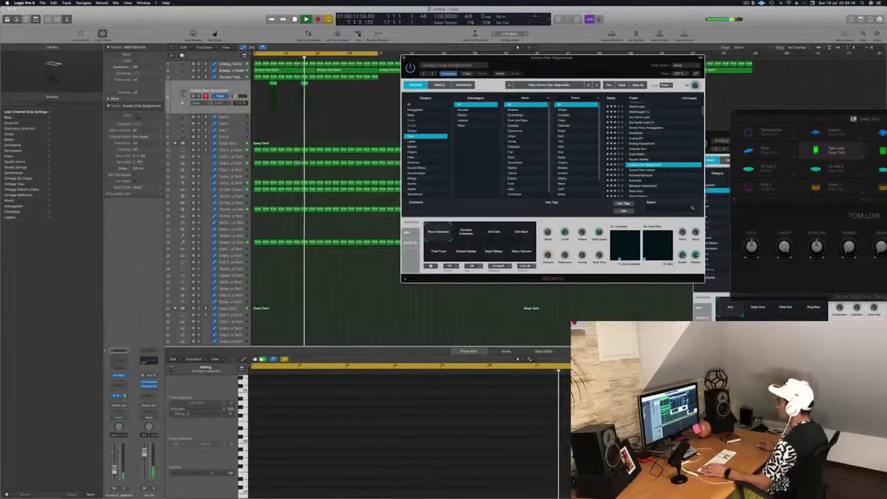
left_click_drag(521, 62, 599, 72)
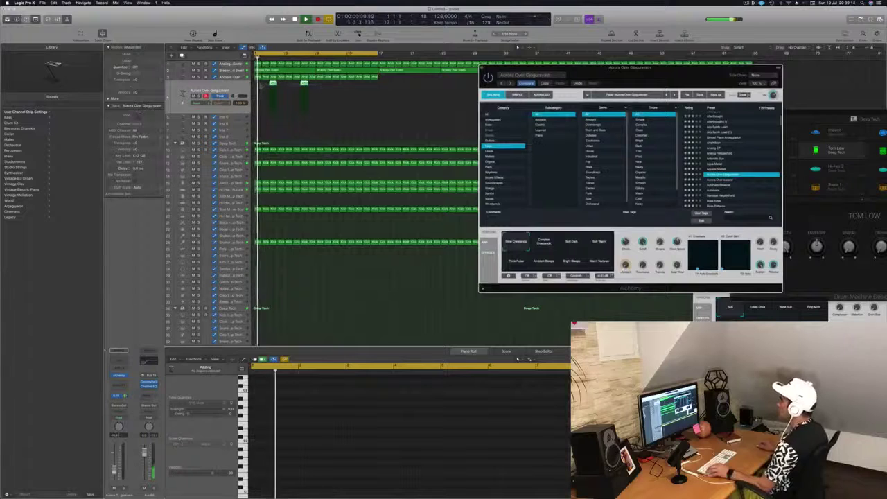
- Copy the two stab regions to bars 11 and 15 and load Alchemy's Bird Song preset on their track
left_click(273, 83)
left_click_drag(273, 83, 336, 89)
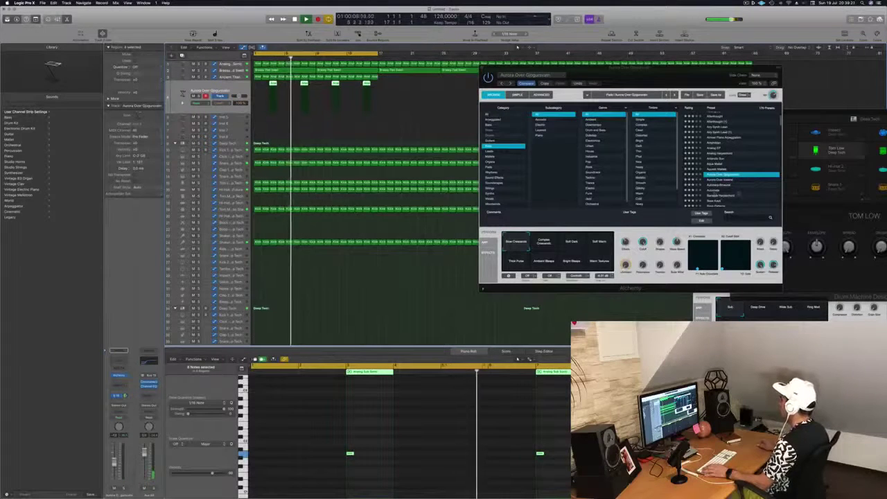
scroll(740, 190, "down", 4)
left_click(724, 167)
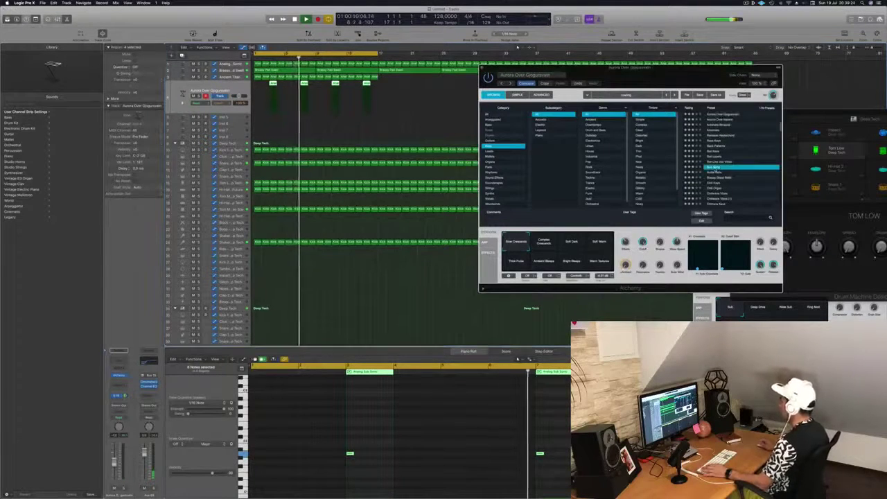
left_click_drag(677, 77, 665, 110)
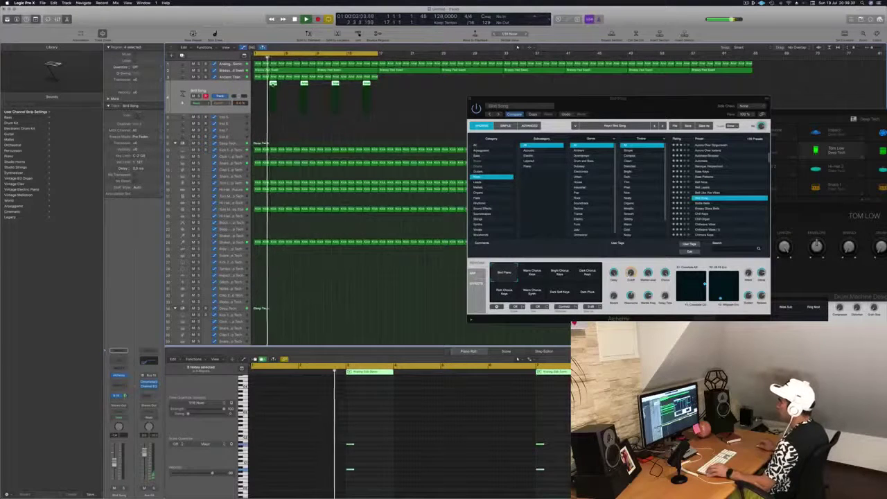
- Copy the four Bird Song regions to the Inst 5 track starting at bar 5 and send that track to Bird Song's aux bus
left_click_drag(273, 83, 257, 117)
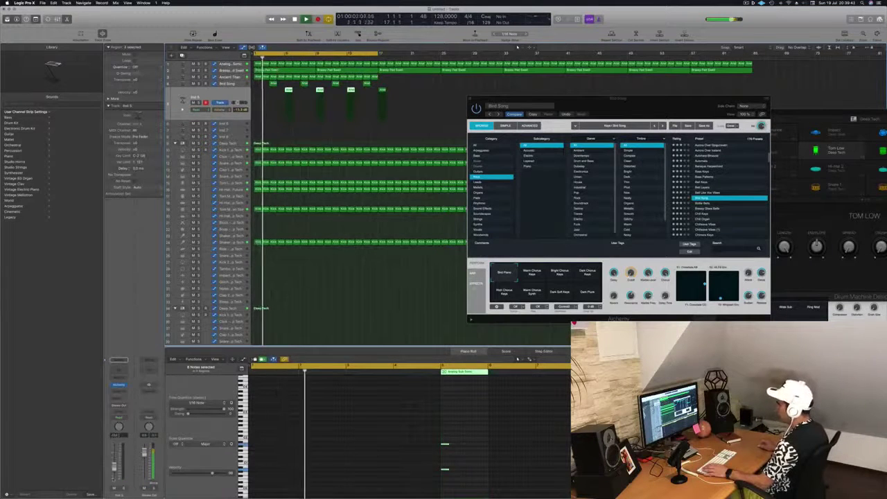
left_click(118, 399)
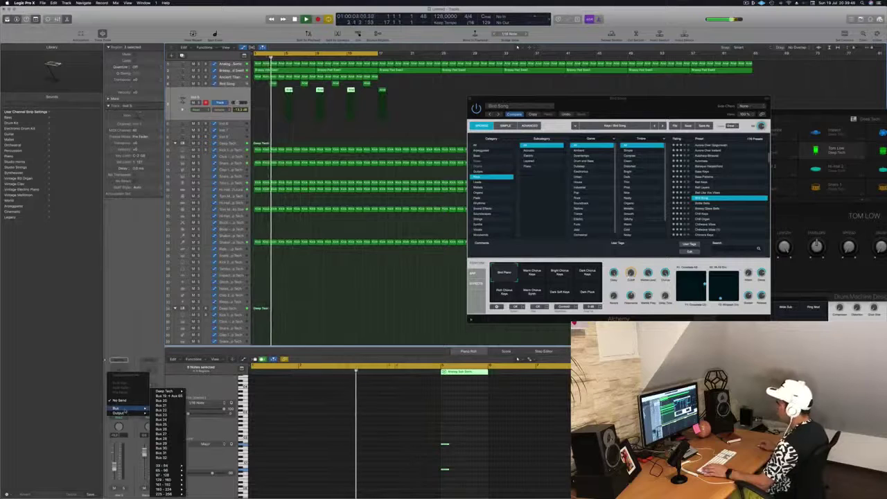
left_click(163, 405)
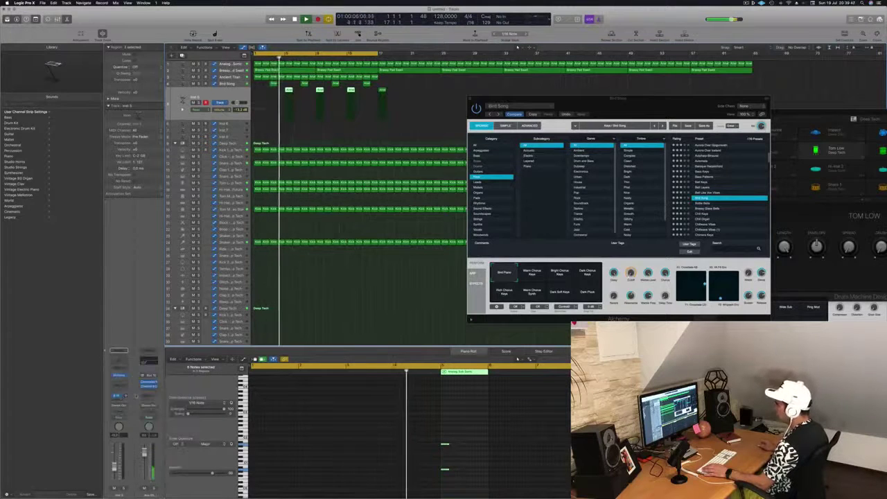
key("Return")
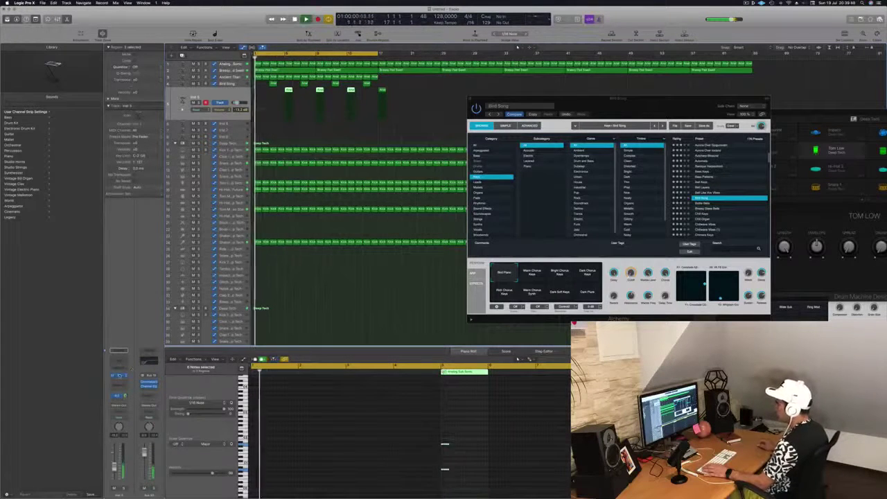
- Open Inst 5's Alchemy, filter the presets to Organs and load The Lost Chord
left_click(119, 375)
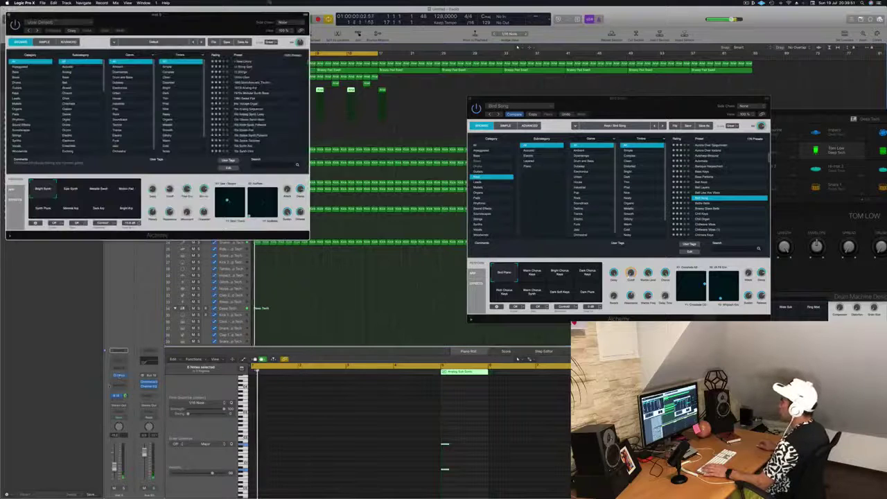
left_click_drag(156, 15, 528, 95)
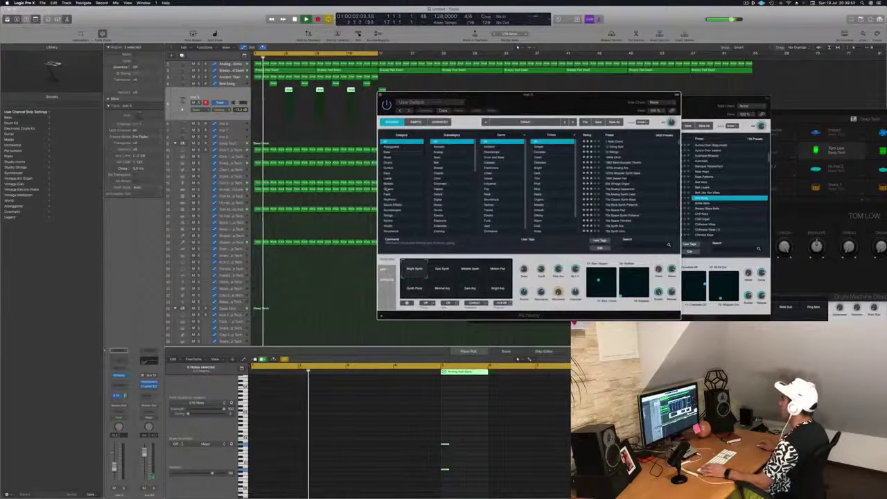
left_click(388, 189)
left_click(627, 199)
left_click_drag(594, 99, 647, 86)
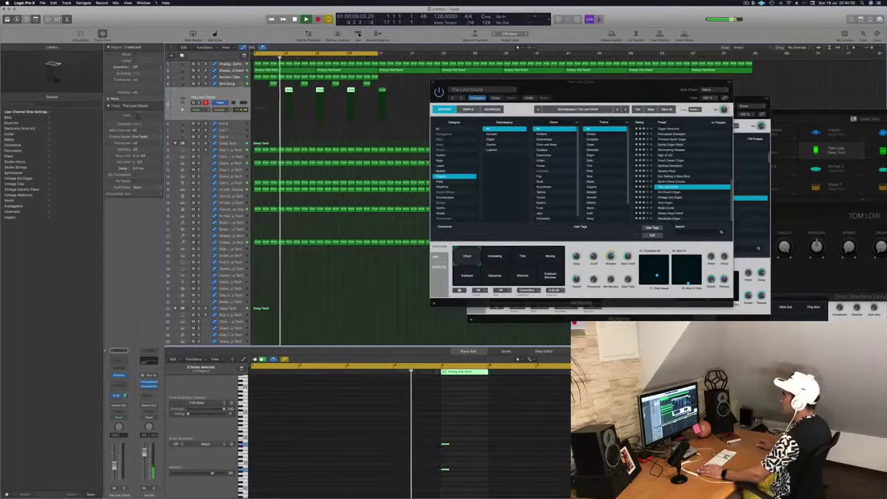
- Reopen the Bird Song track's Alchemy, compare the Bright Chorus Keys snapshot with Bird Piano, keep Bird Piano and adjust its cutoff
key("Up")
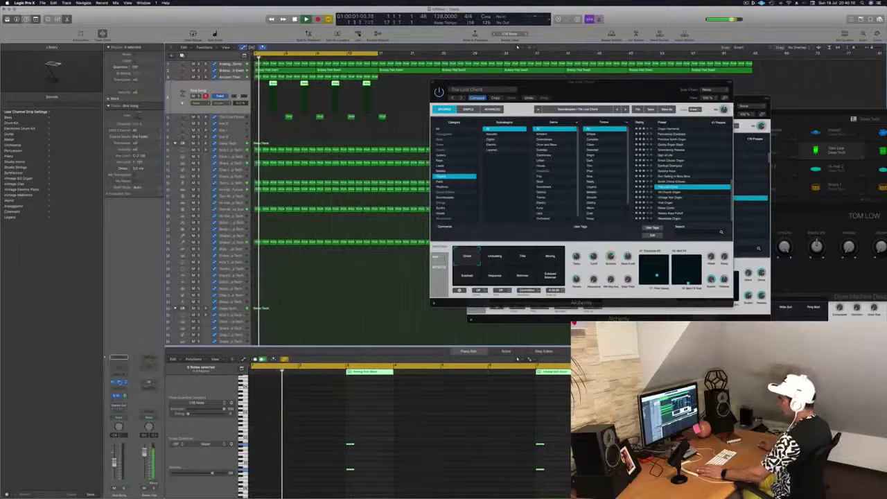
left_click(119, 382)
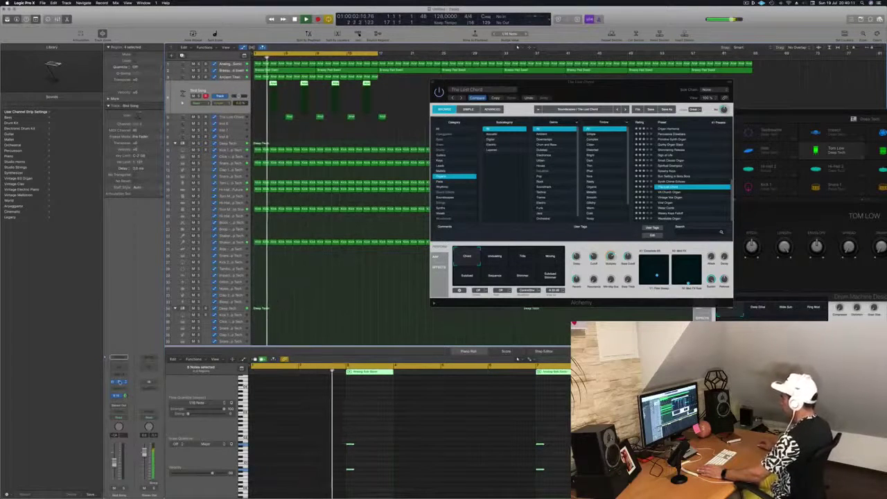
left_click(119, 381)
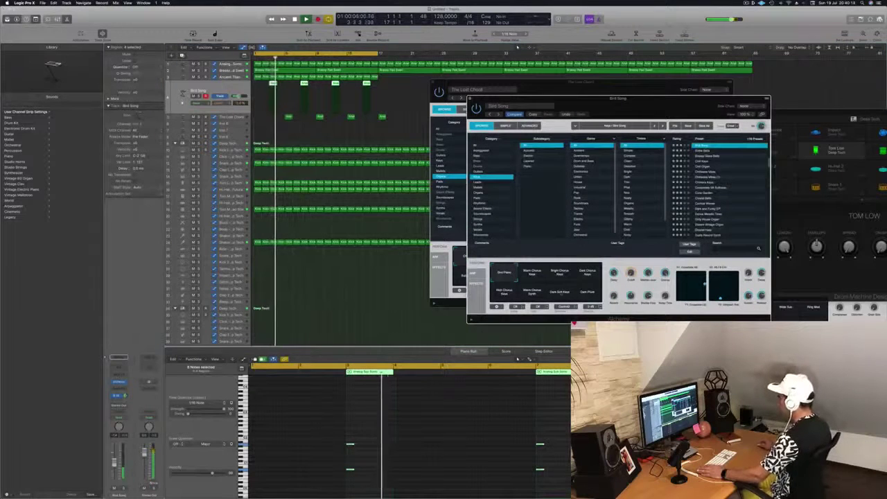
left_click(560, 274)
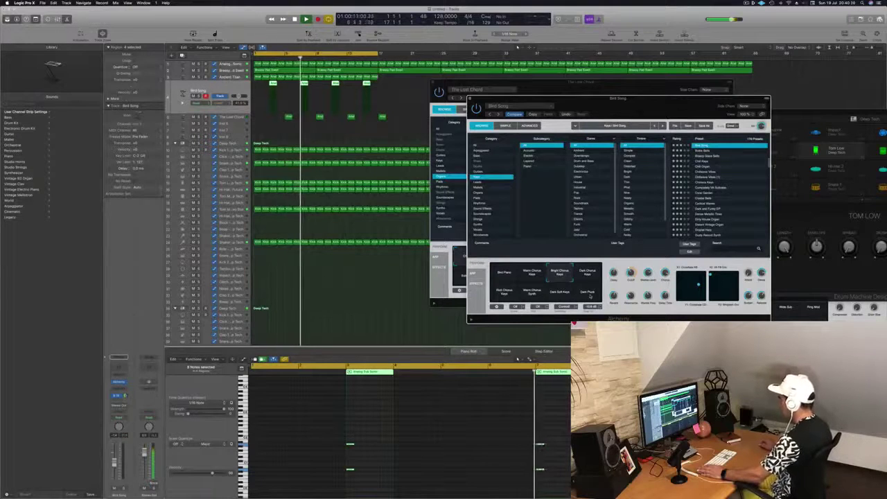
left_click(502, 273)
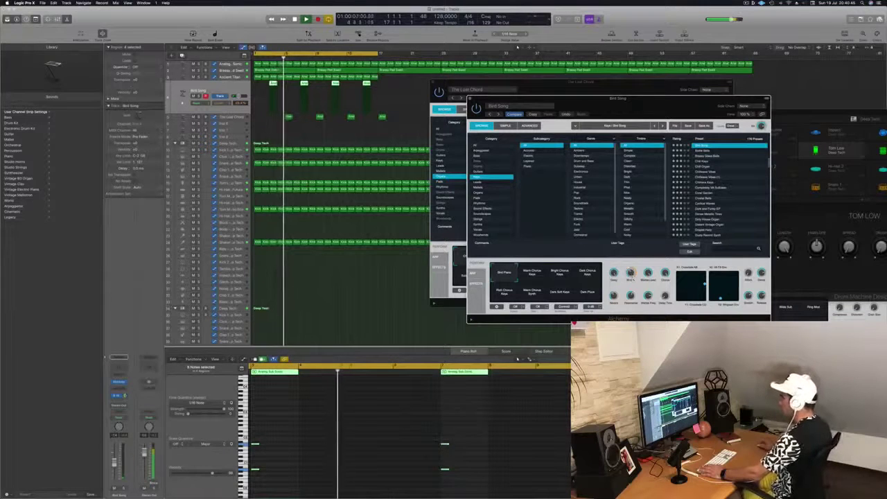
left_click(241, 104)
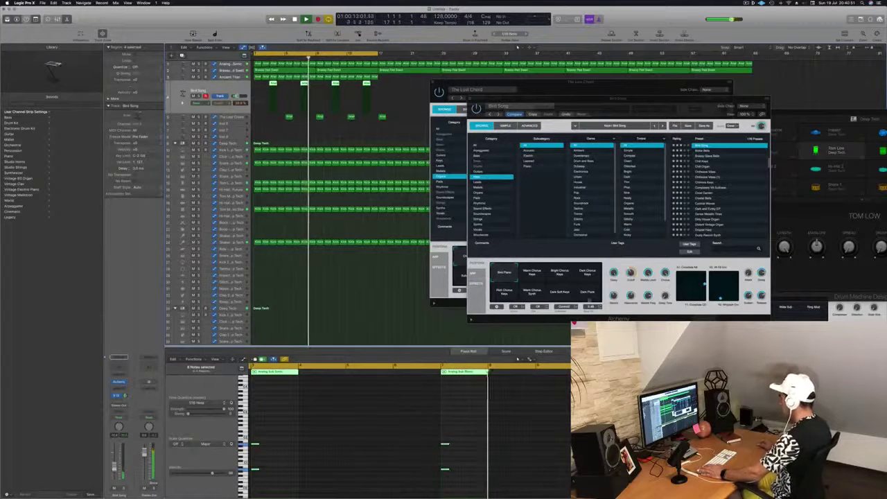
left_click(630, 274)
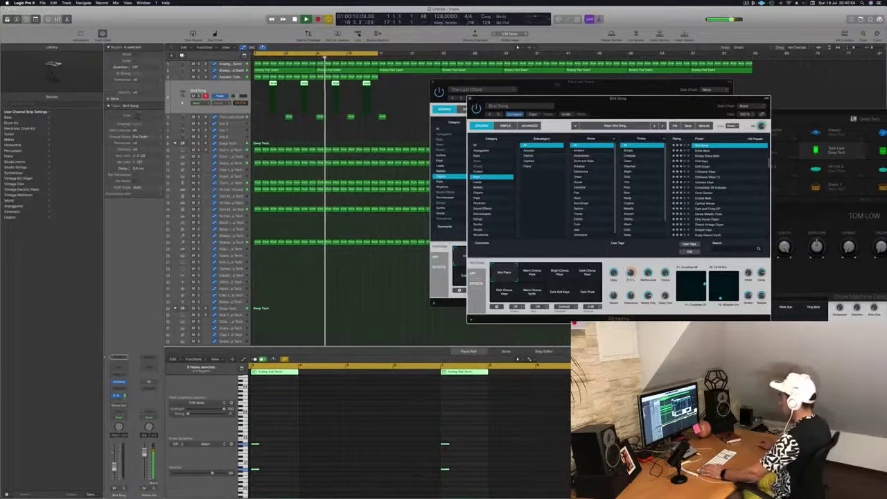
left_click(470, 100)
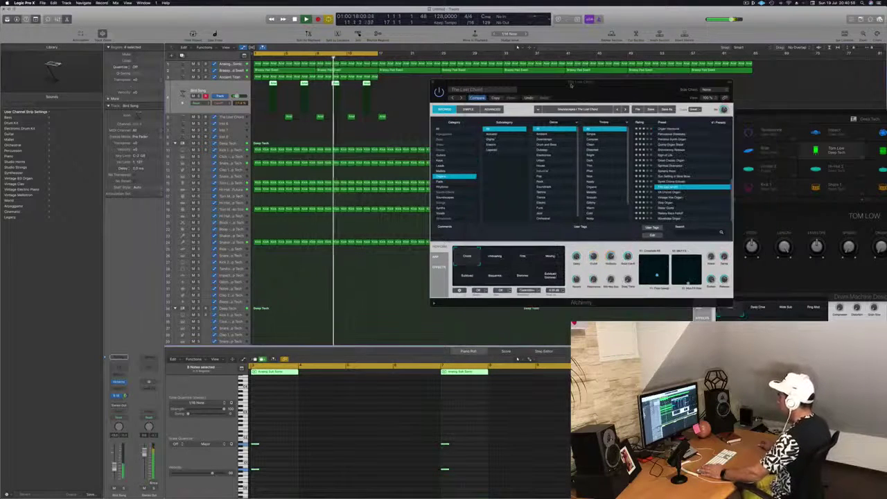
- Select The Lost Chord track, move its Alchemy window clear of the arrangement and adjust the synth's cutoff
left_click_drag(567, 85, 635, 76)
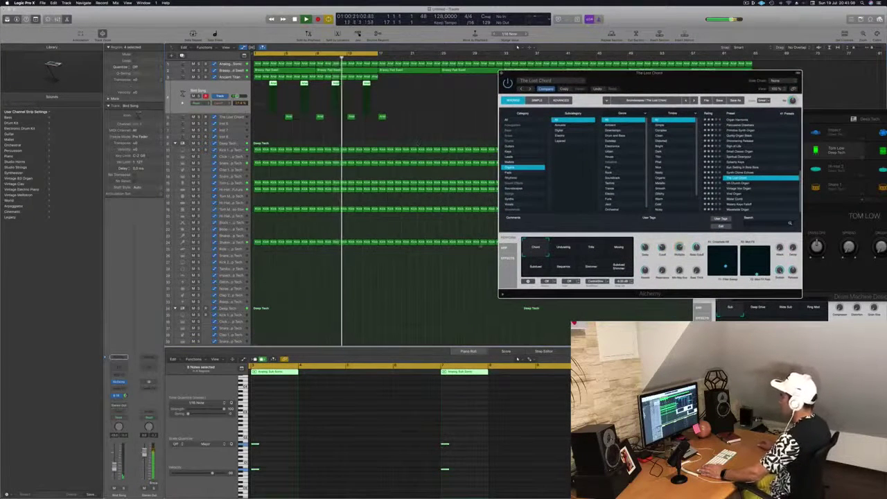
key("Down")
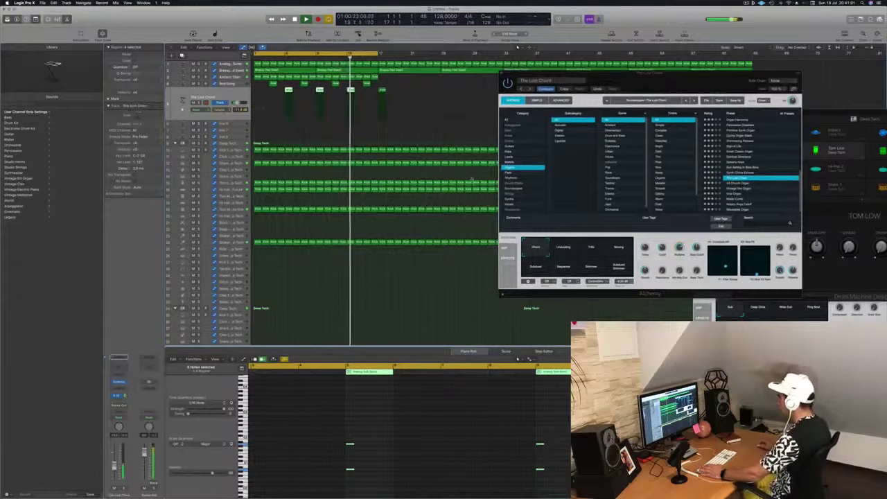
left_click(662, 246)
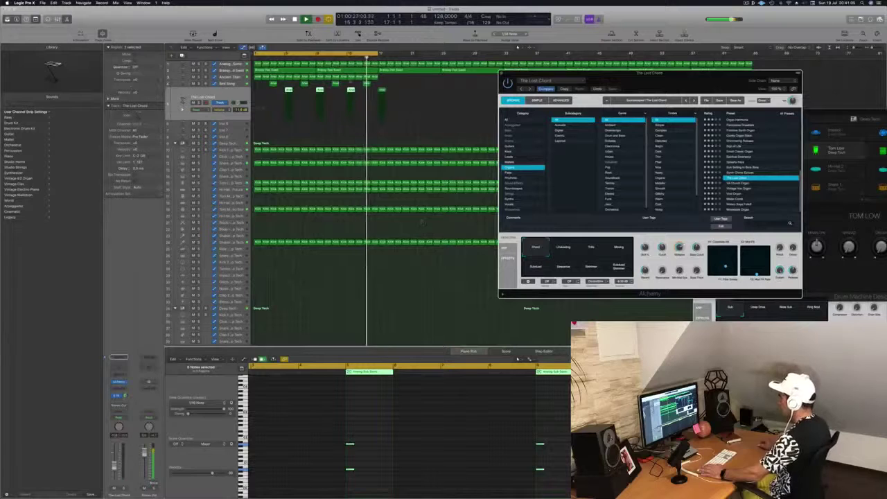
- Copy the last Lost Chord region to bar 1, raise the track's volume and play it back from there
left_click_drag(381, 88, 257, 97)
key("space")
left_click(183, 107)
key("space")
key("space")
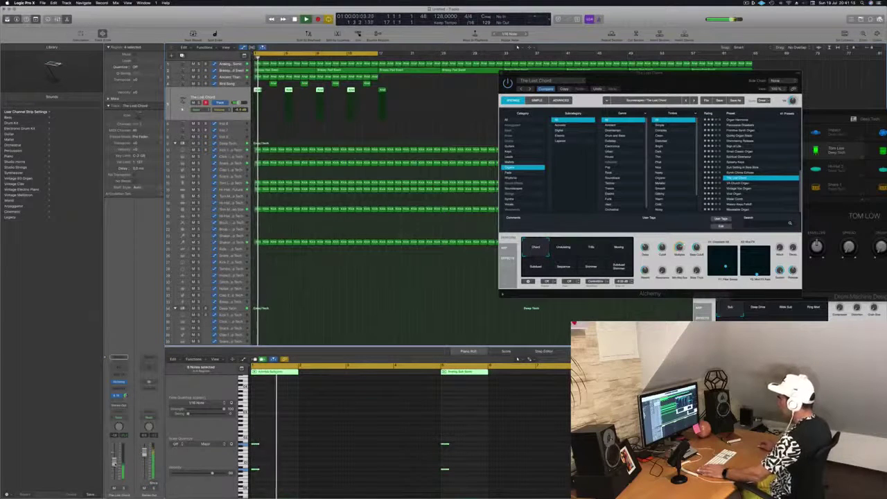
key("space")
key("space")
- Add a second bus send to The Lost Chord track and insert a stereo Stereo Delay on its new aux
left_click(118, 401)
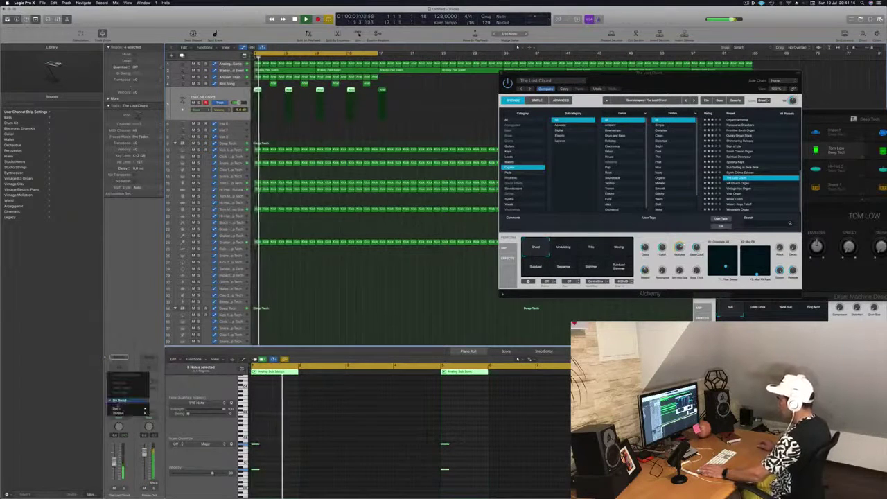
mouse_move(119, 408)
left_click(169, 401)
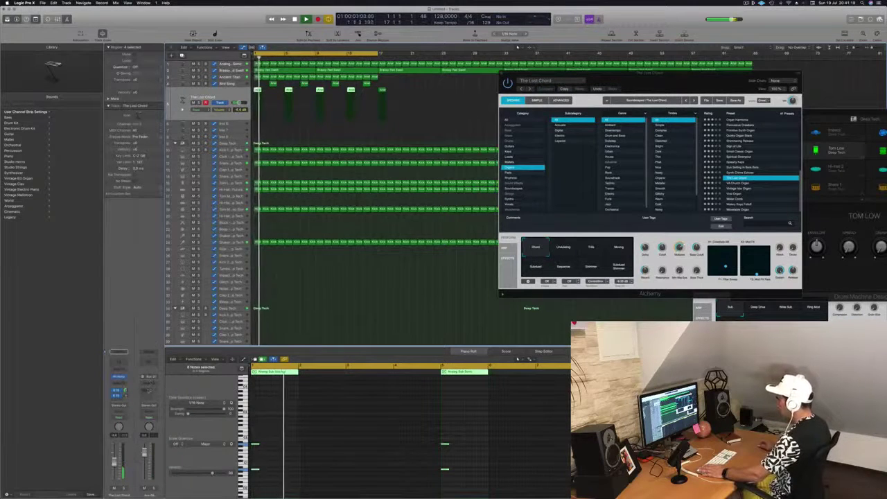
left_click(150, 383)
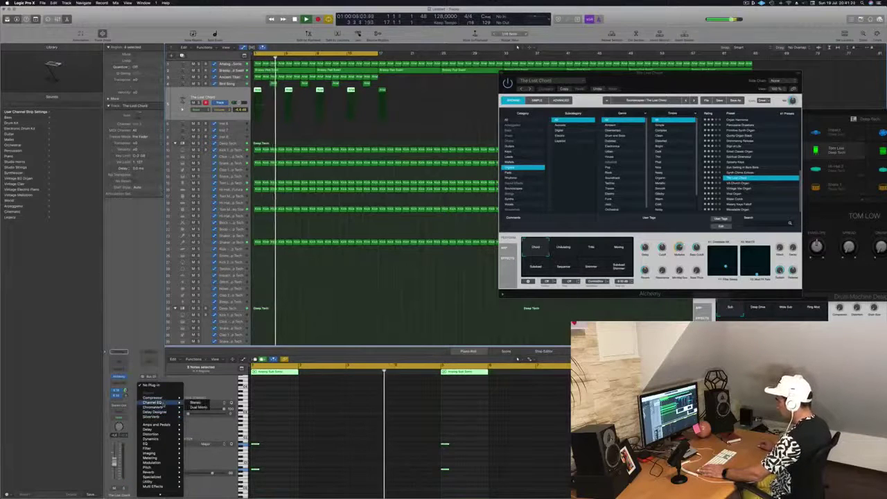
mouse_move(148, 429)
mouse_move(200, 444)
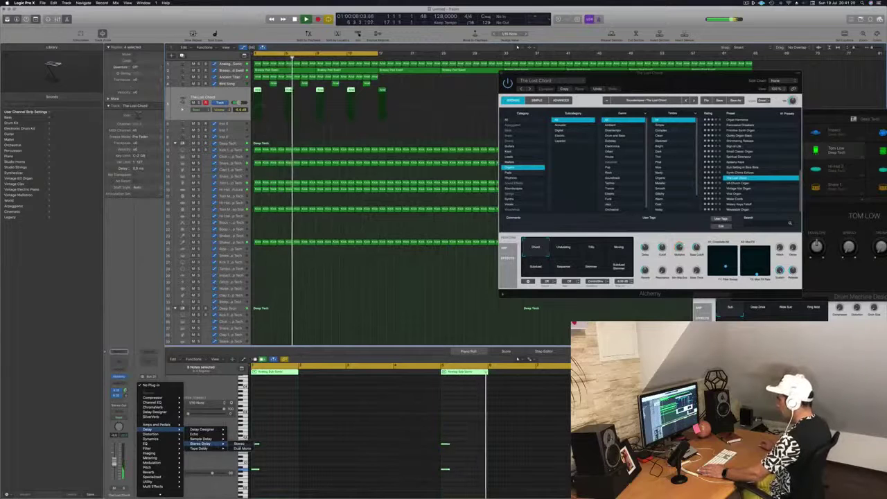
left_click(246, 443)
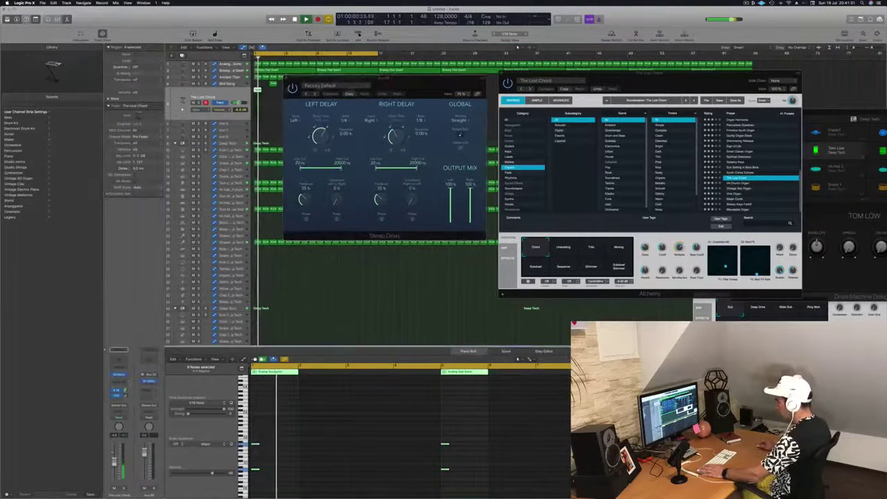
- Audition Stereo Delay presets over playback, load Dual 1/8 Note and move the delay window aside
key("Return")
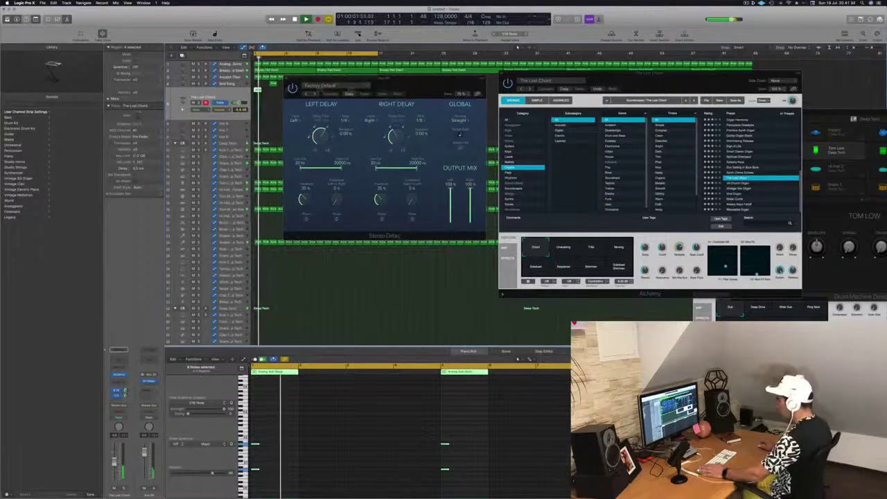
left_click(314, 93)
key("space")
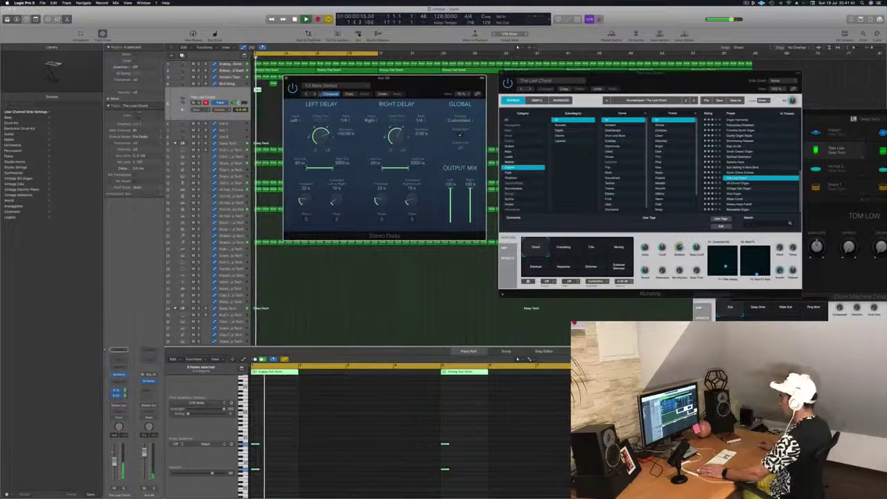
key("space")
left_click(339, 86)
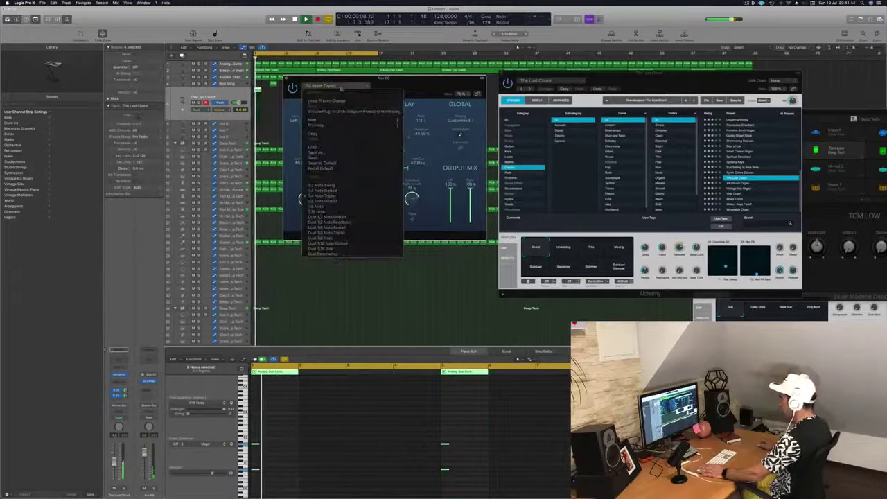
left_click(347, 237)
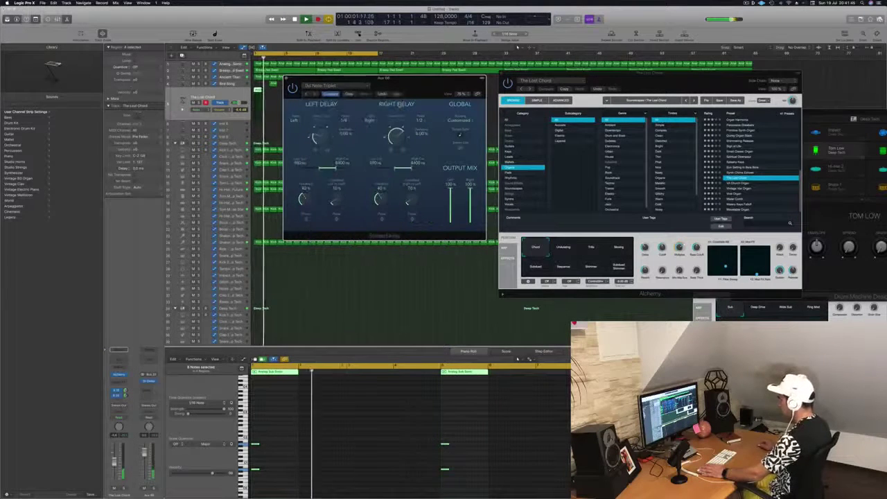
left_click_drag(415, 77, 486, 49)
- Adjust the delay send level, then set both delay high cuts to 20000 Hz and both feedbacks to about 76%
left_click_drag(127, 396, 127, 397)
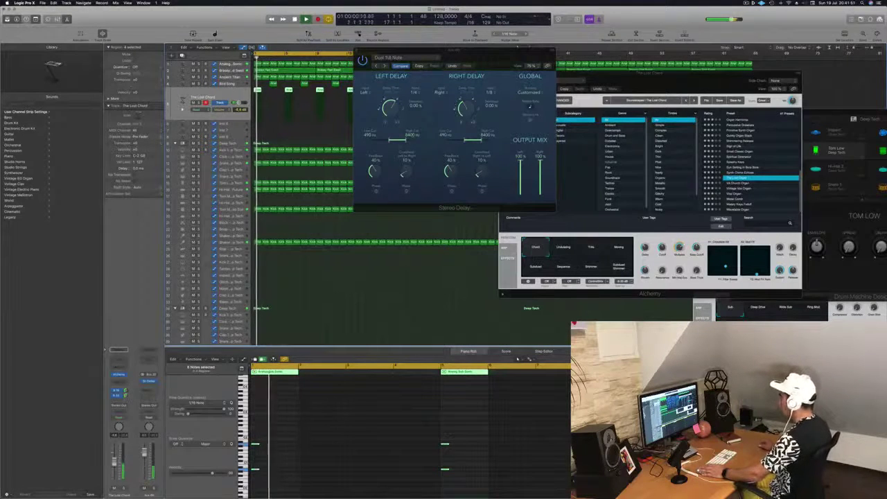
left_click_drag(407, 141, 417, 141)
key("space")
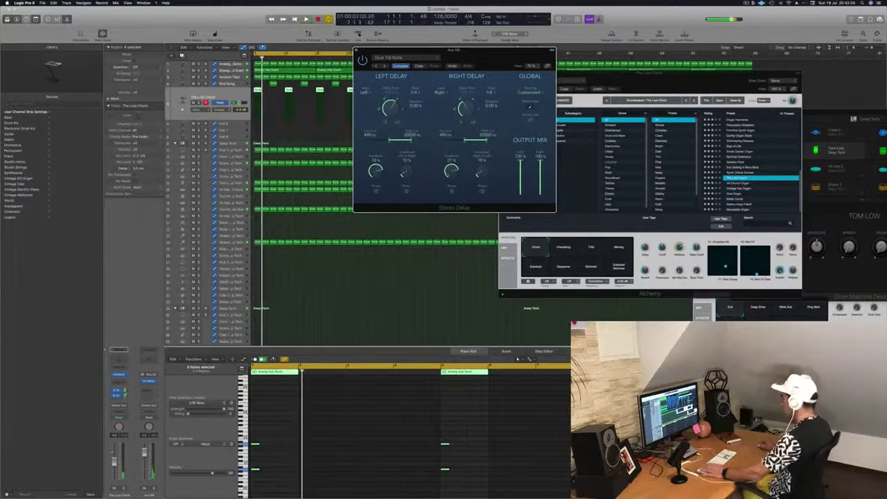
- Audition The Lost Chord's other performance snapshots in Alchemy during playback
key("space")
left_click_drag(662, 253, 662, 256)
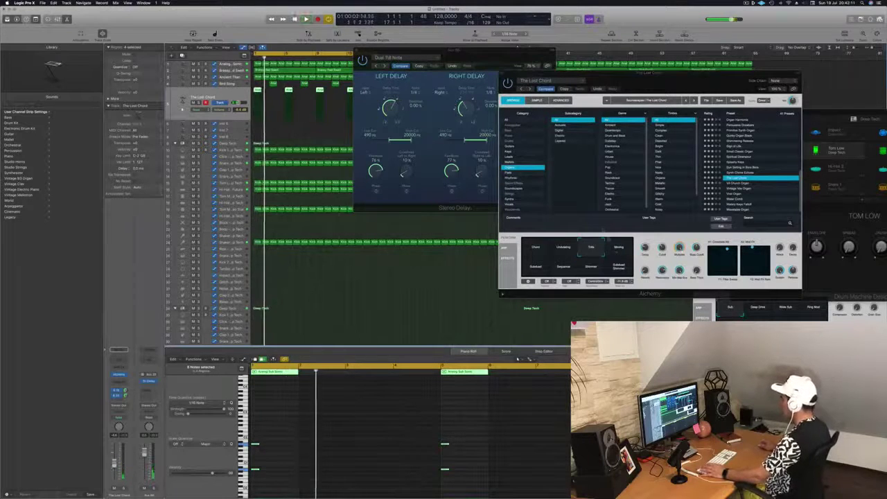
left_click(617, 254)
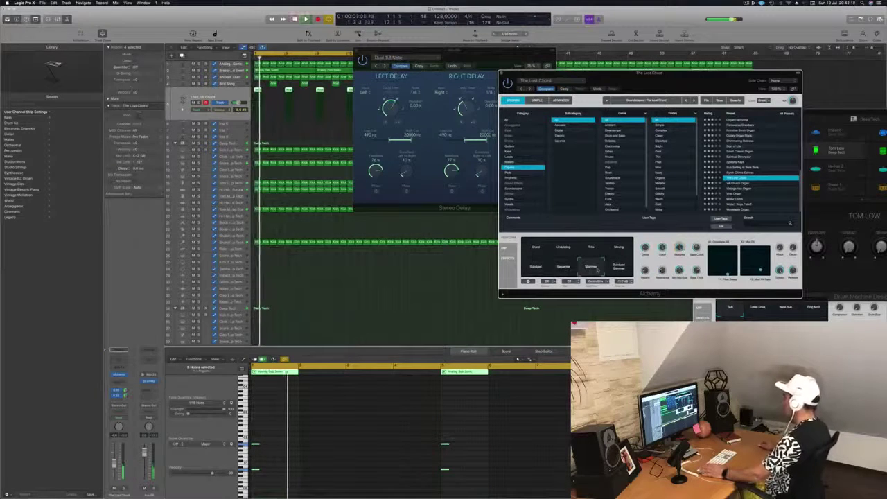
left_click(624, 251)
key("space")
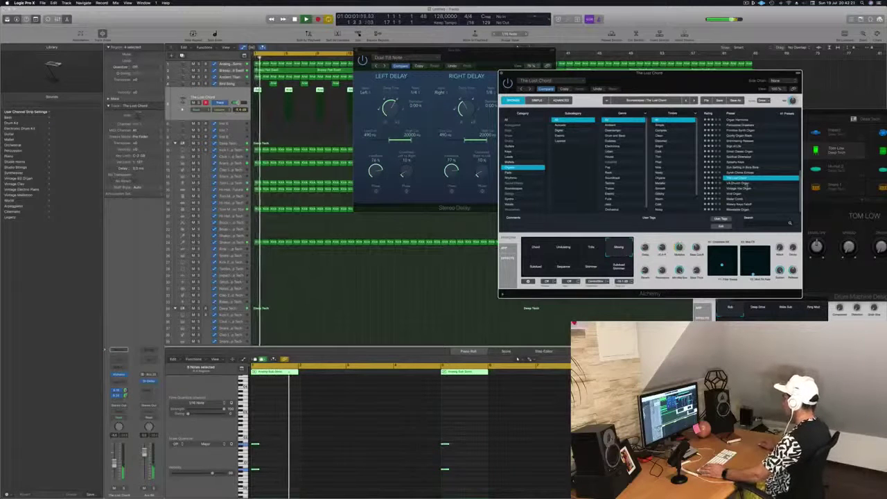
- Audition the Organs presets that follow The Lost Chord, starting with Vintage Vox Organ, and move the Alchemy window
left_click(745, 188)
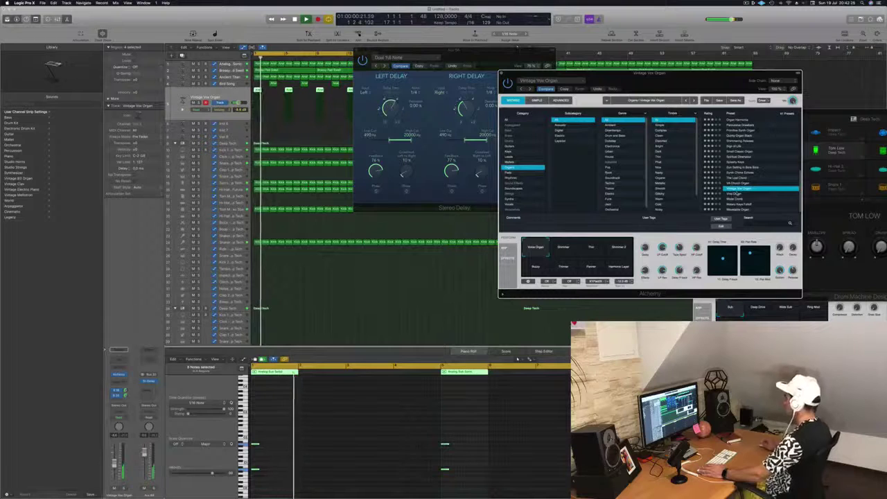
left_click(739, 194)
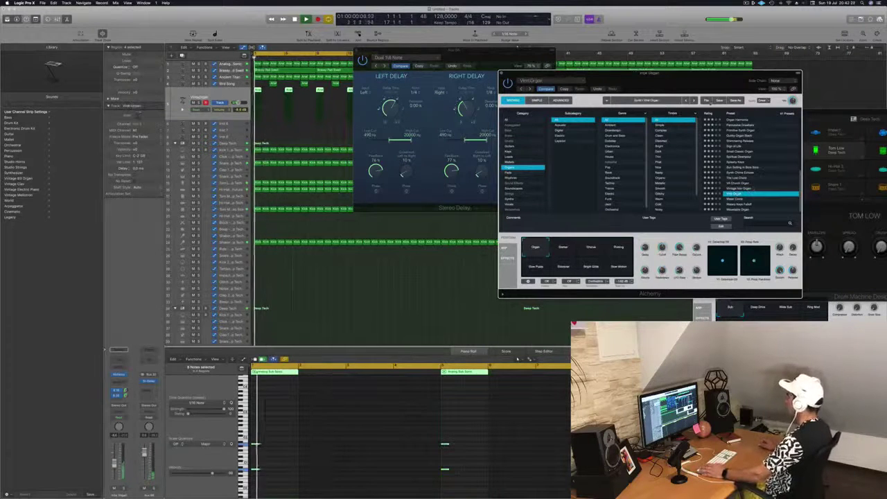
left_click_drag(700, 80, 644, 58)
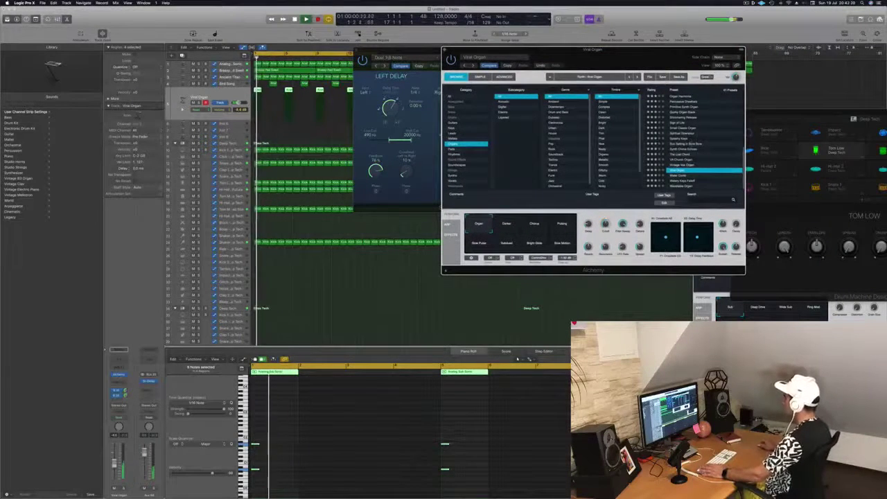
left_click(683, 175)
scroll(693, 163, "up", 3)
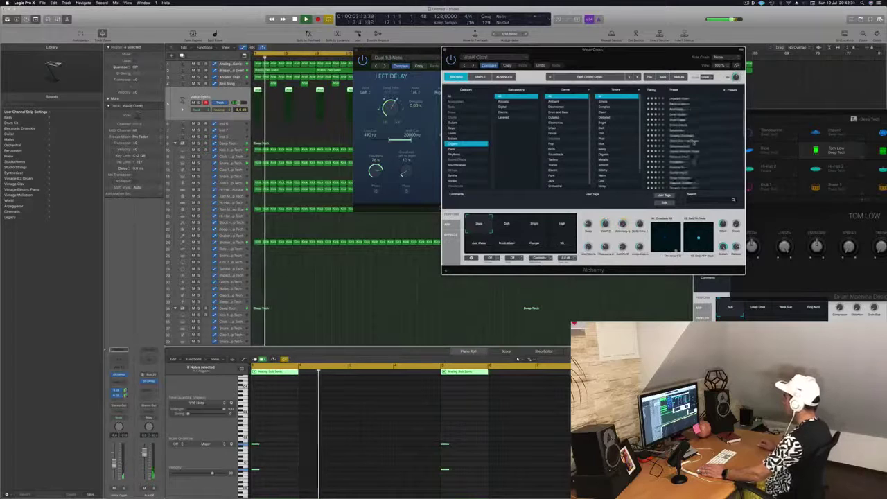
- Load the Chill Organ preset, compare it with the previous preset through undo and redo, and keep Chill Organ
left_click(676, 129)
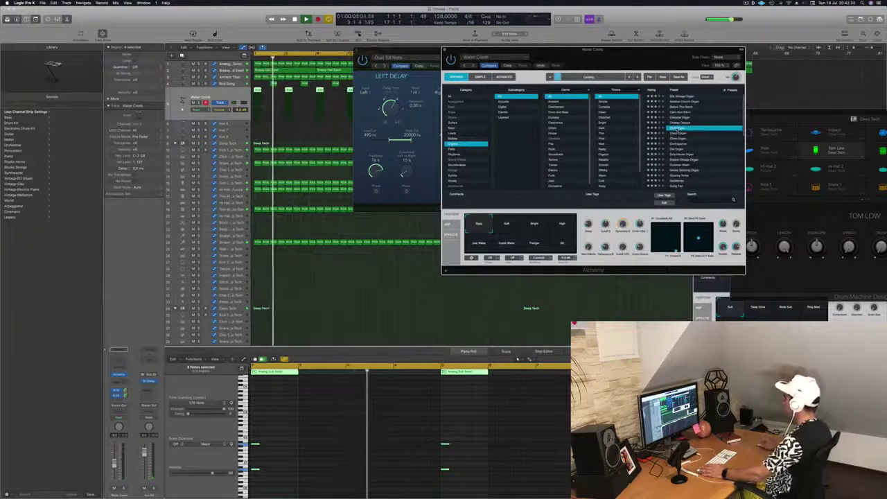
scroll(707, 172, "down", 3)
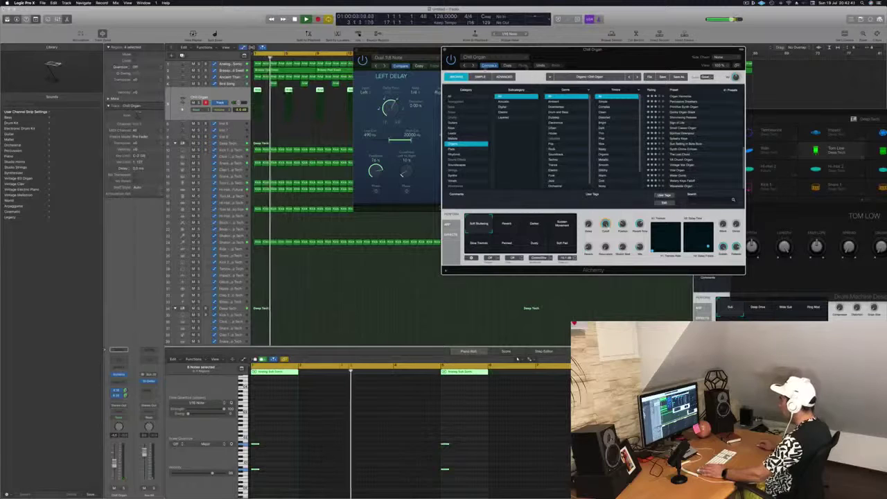
left_click(540, 66)
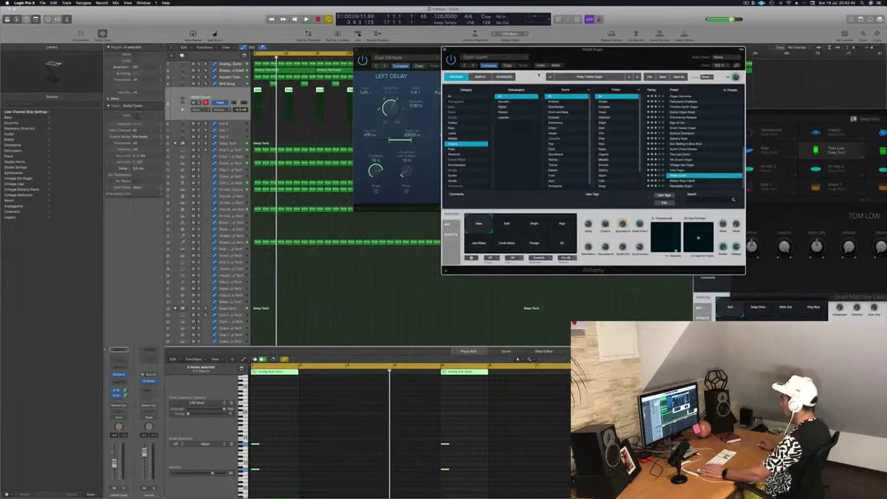
left_click(556, 65)
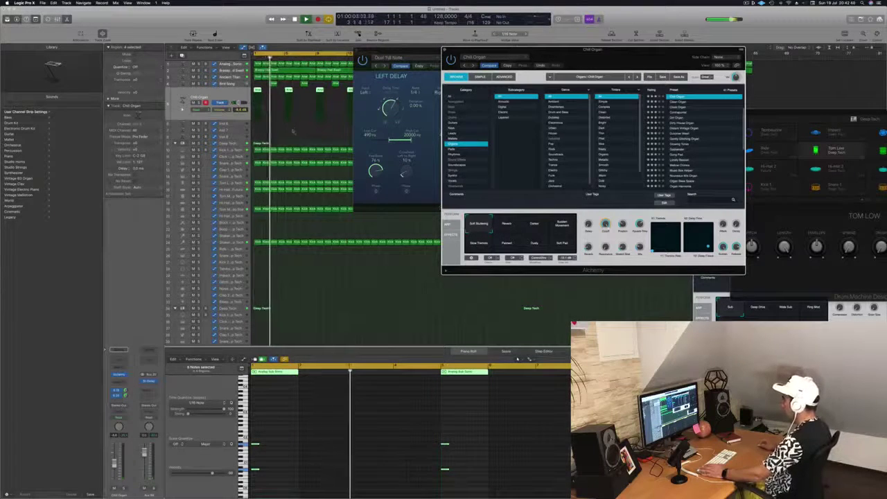
left_click_drag(612, 49, 695, 63)
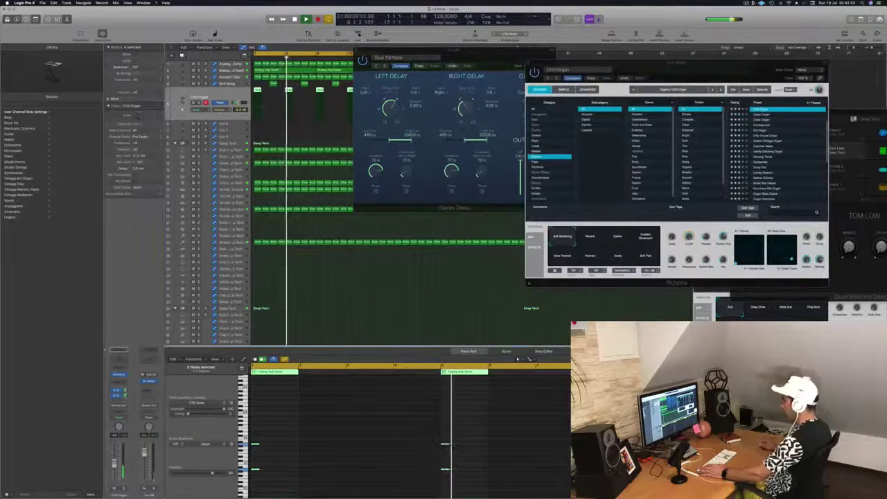
- Transpose all notes in the Chill Organ piano roll up one octave and replay the loop from the start
key("super+w")
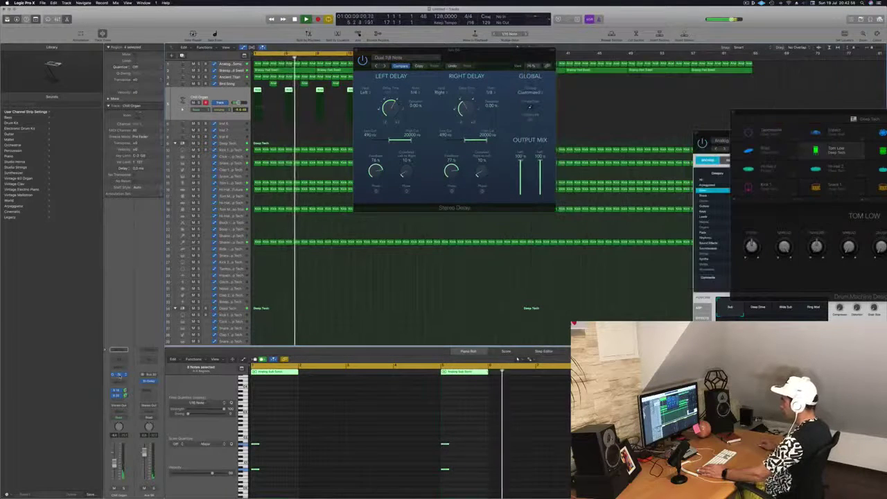
left_click(119, 375)
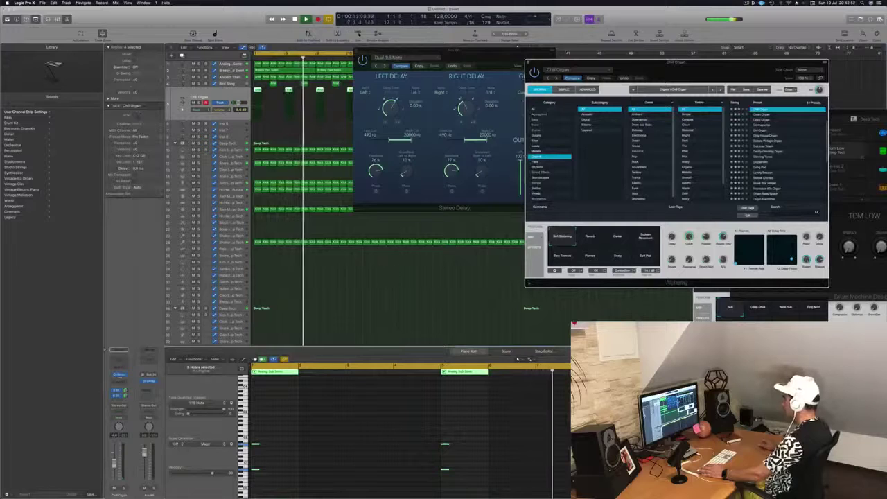
key("Return")
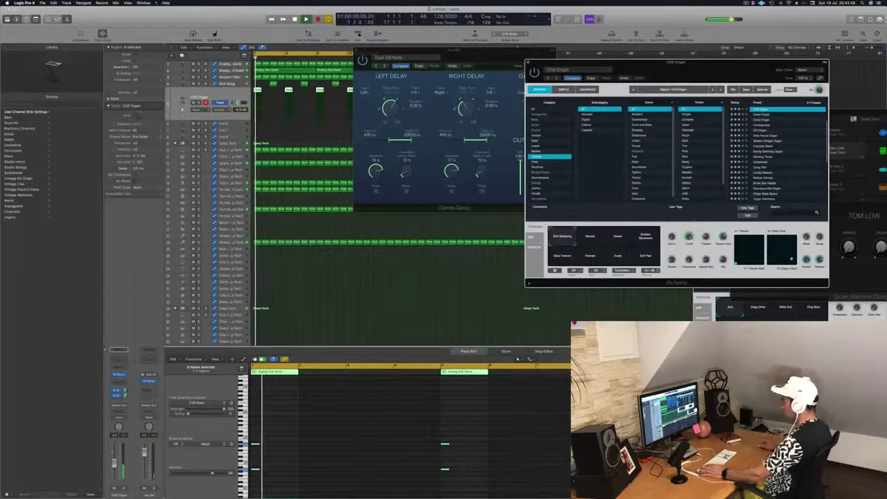
key("Return")
left_click(290, 456)
key("super+a")
key("alt+shift+Up")
key("Return")
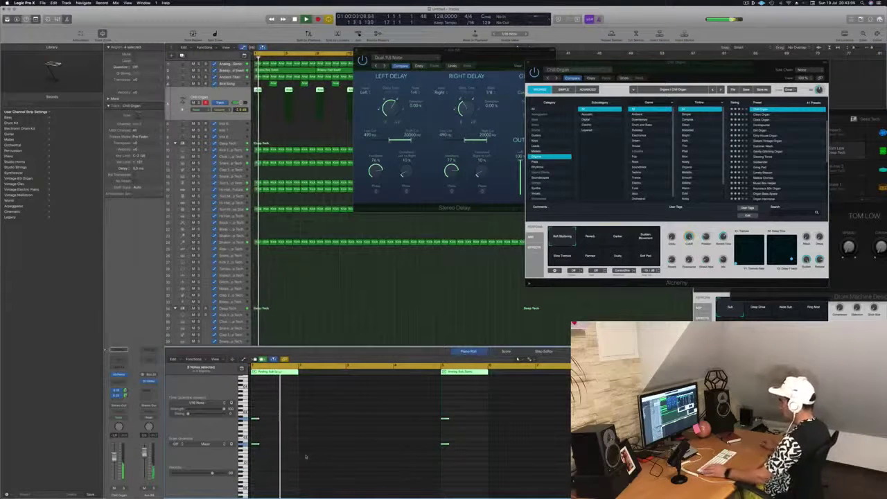
- Audition Chill Organ's performance snapshots, including Darker and Sudden Movement, and try the Contrapuntal preset
left_click(599, 237)
left_click(627, 238)
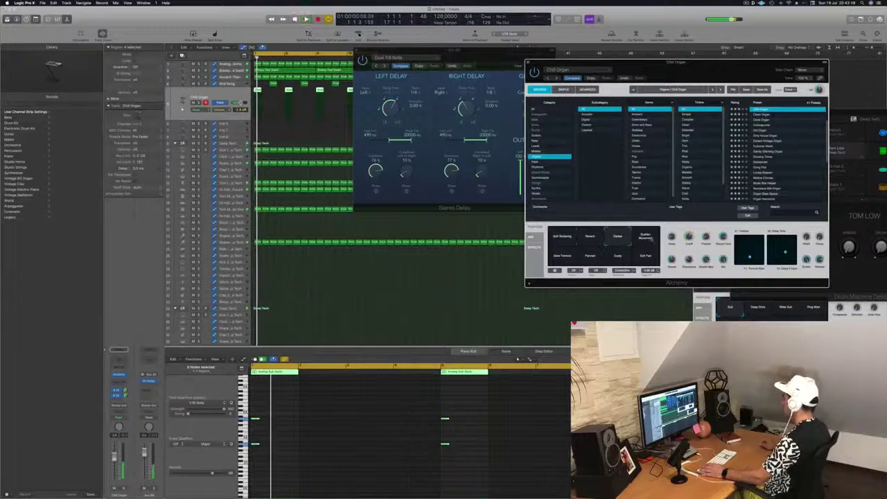
left_click(651, 239)
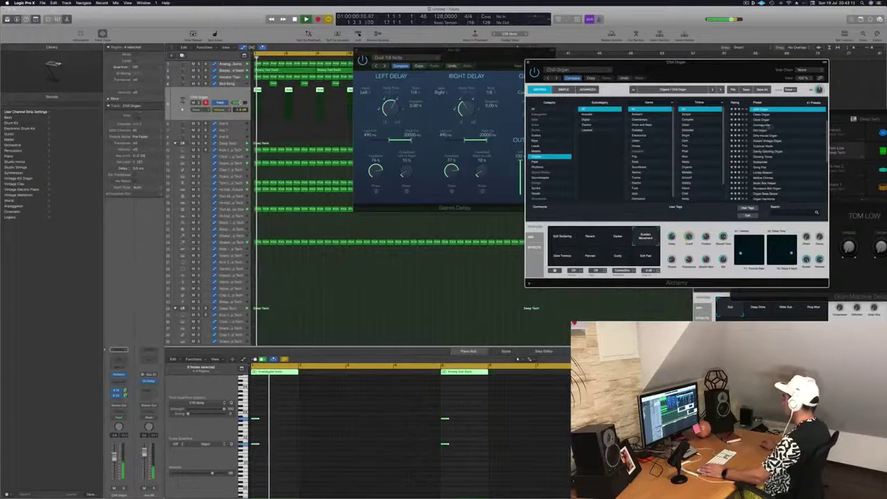
left_click(761, 125)
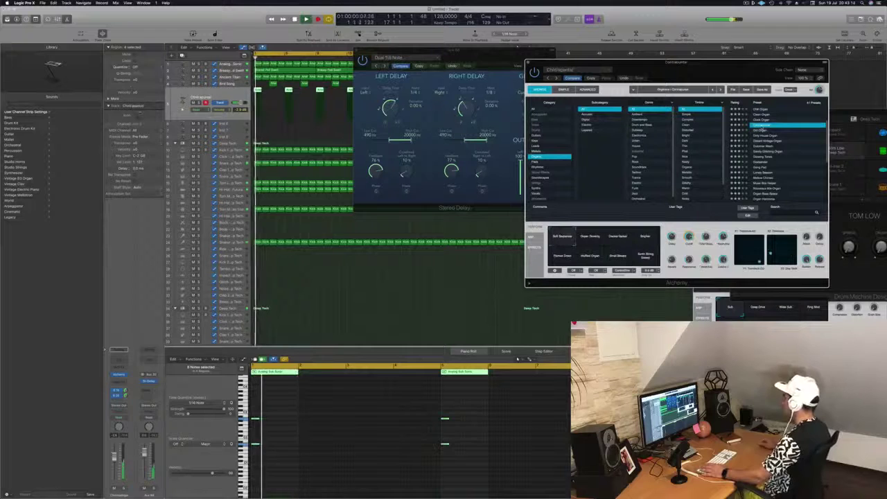
- Filter Alchemy's presets to the Synths category and load Amped Up Epic Synth while the loop plays
left_click_drag(750, 74, 707, 82)
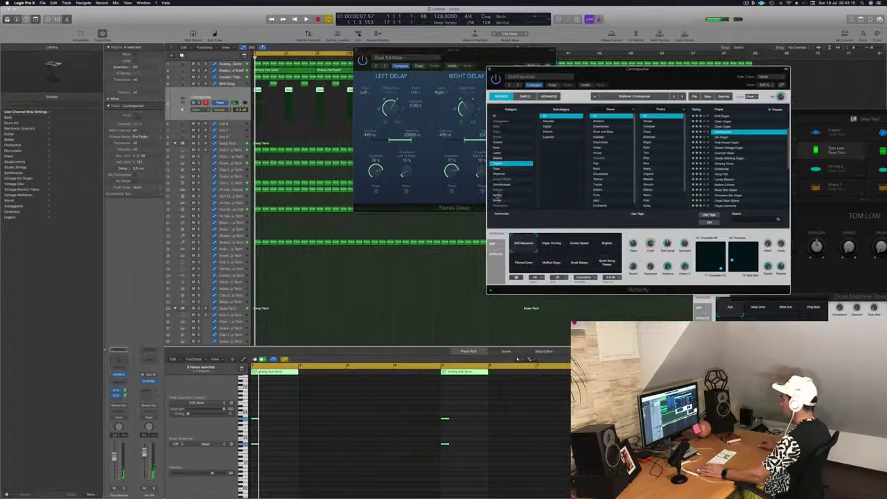
left_click(529, 195)
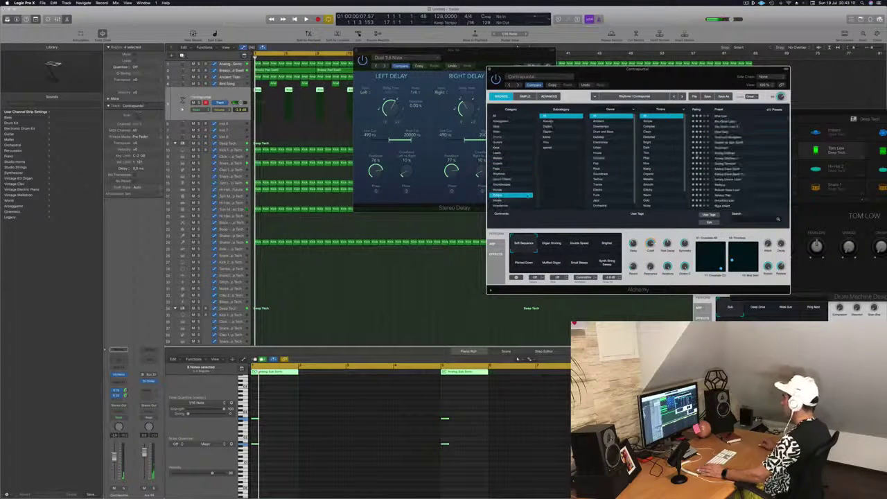
left_click_drag(708, 80, 697, 76)
key("space")
left_click(517, 359)
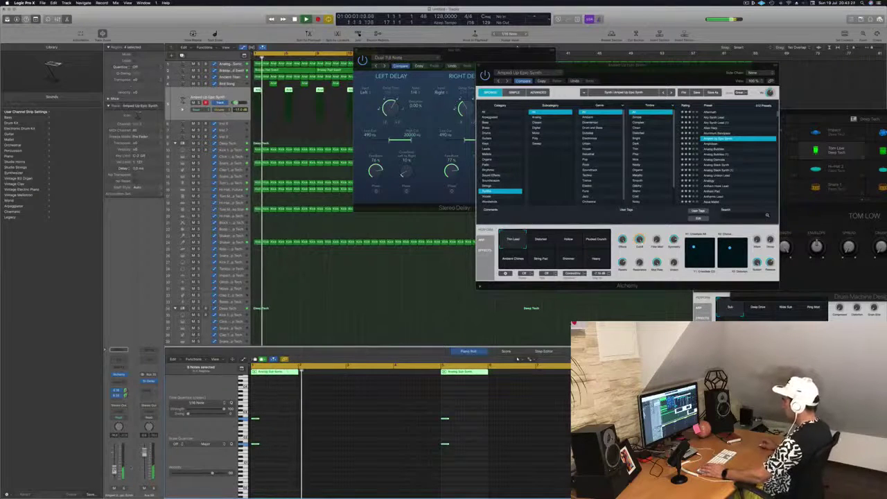
- Audition the Amped Up Epic Synth performance snapshots during playback and choose Heavy
left_click_drag(689, 74, 659, 94)
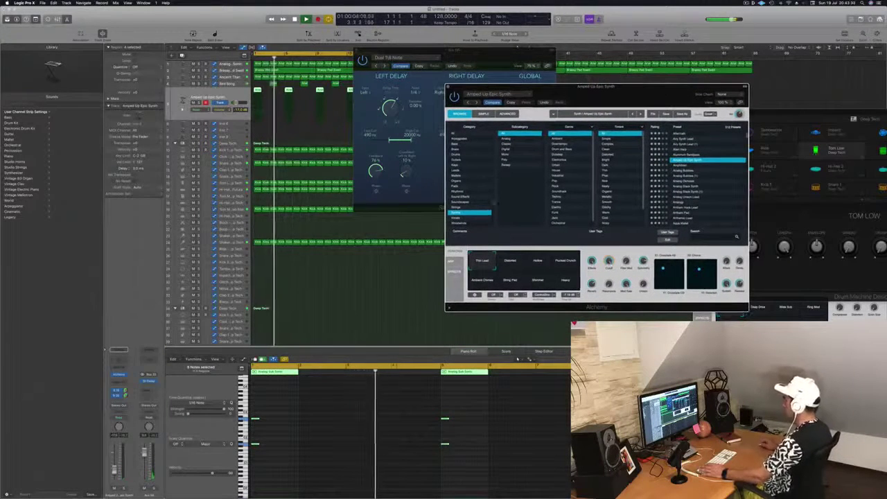
left_click(510, 263)
left_click(538, 262)
left_click(566, 262)
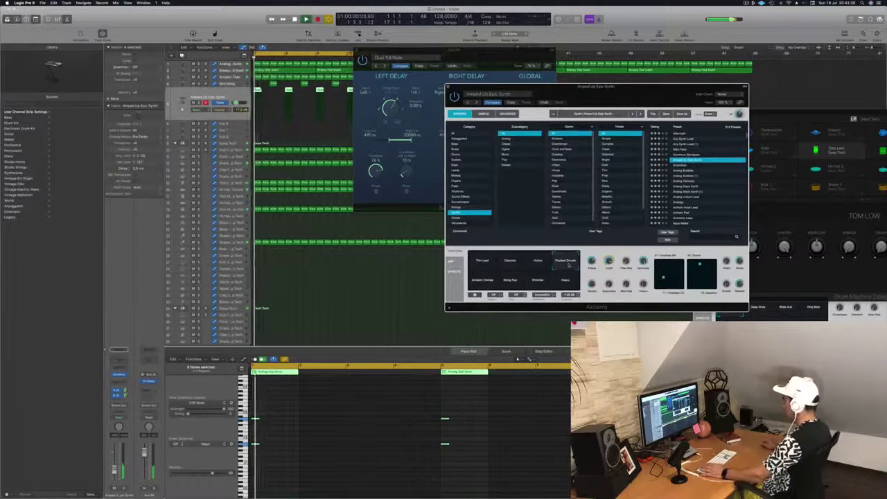
left_click(480, 282)
left_click(510, 280)
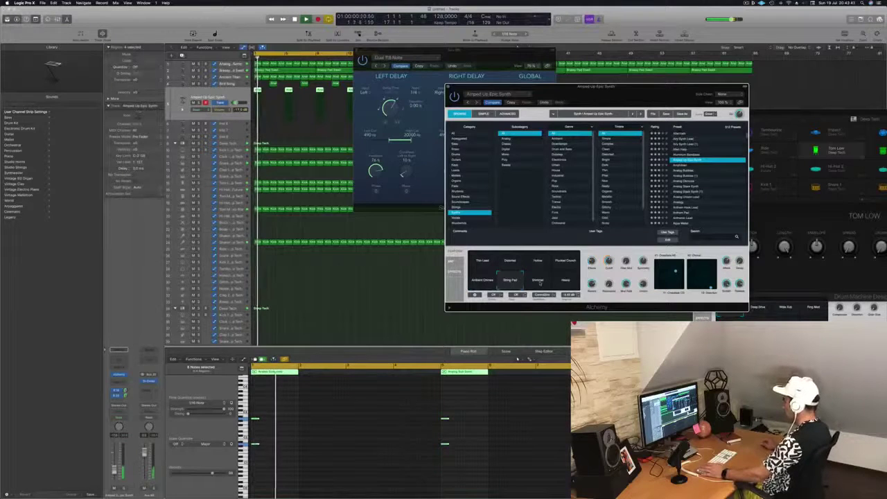
left_click(538, 281)
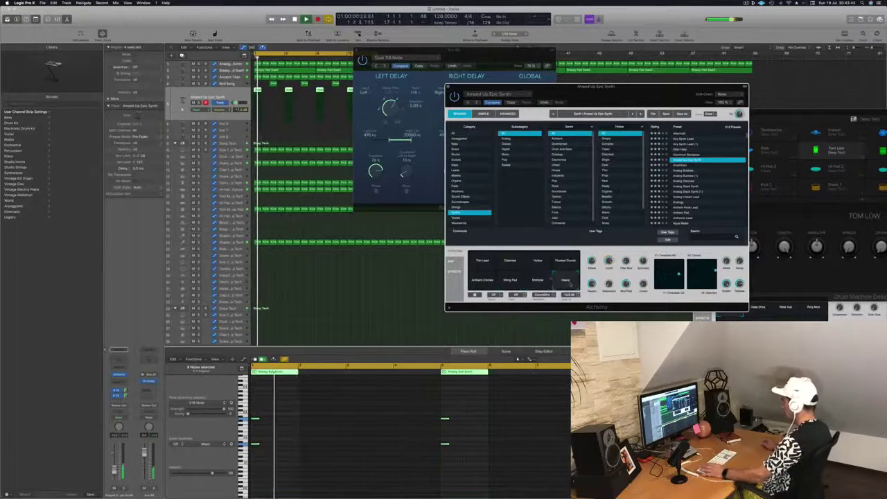
left_click(480, 262)
left_click(562, 281)
left_click_drag(625, 103, 713, 76)
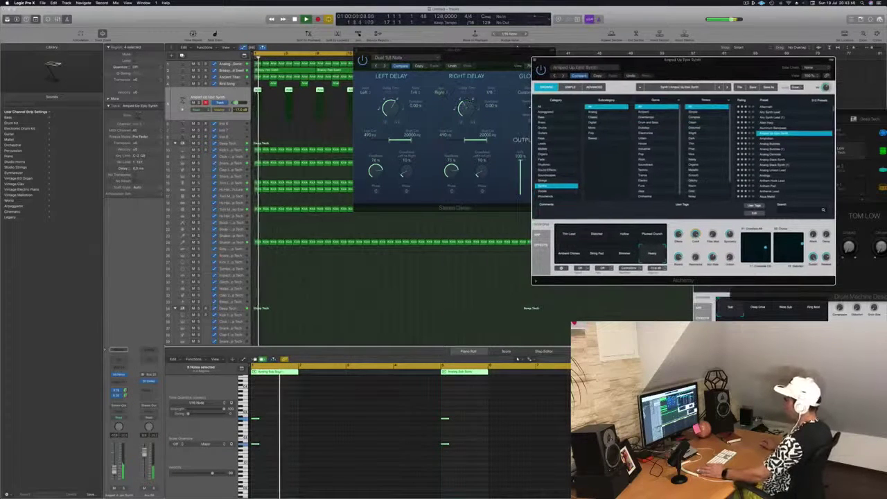
- Add a Channel EQ with a 24 dB/Oct low cut at 142 Hz to the synth track and lower its volume
left_click(114, 472)
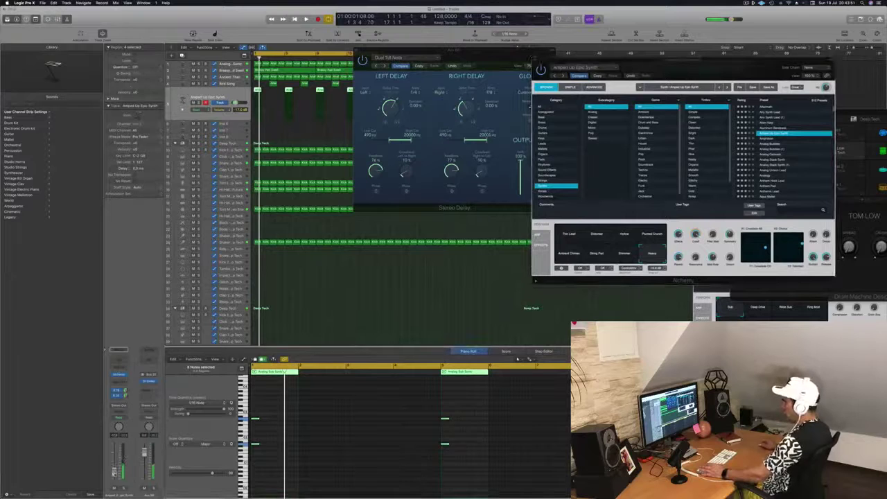
left_click(122, 361)
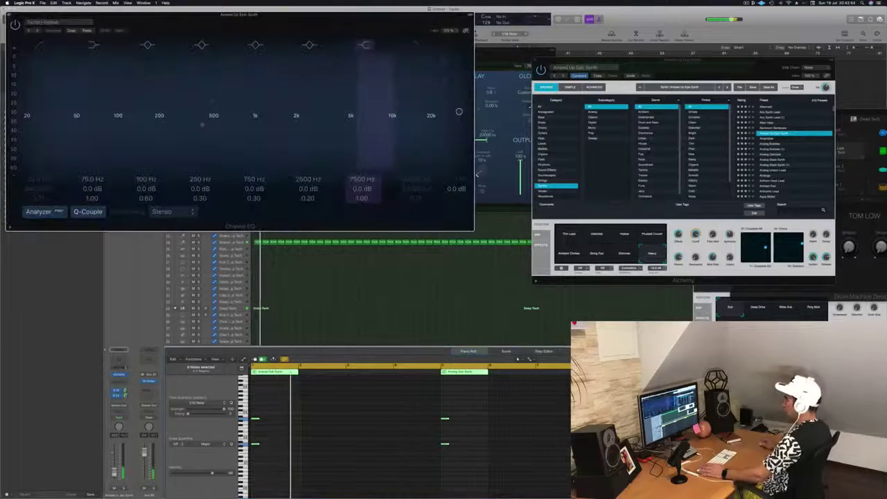
left_click_drag(22, 124, 138, 125)
left_click(115, 474)
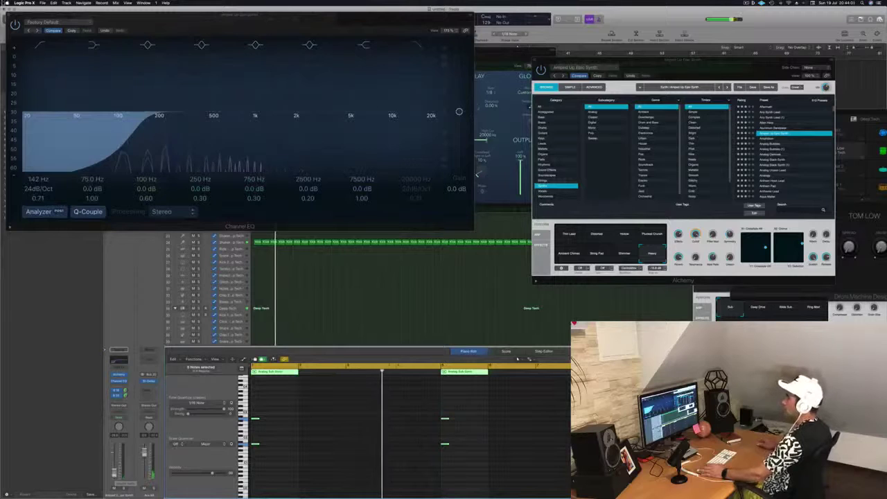
key("super+w")
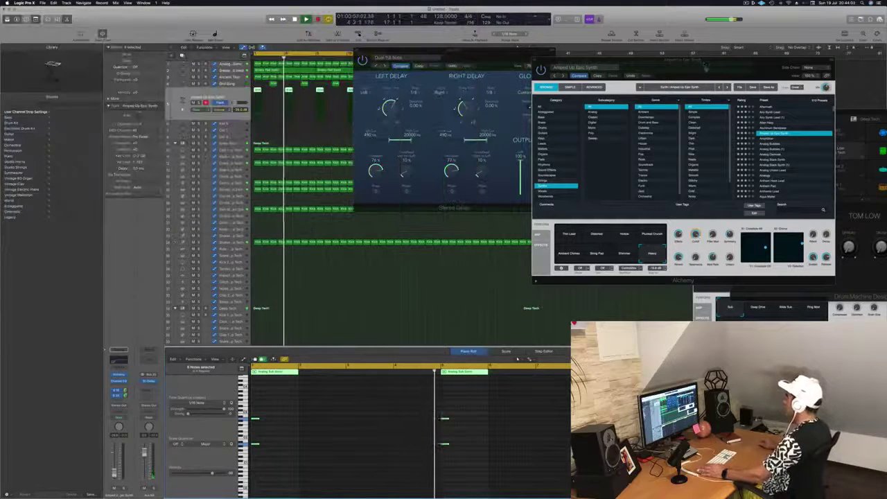
- Close the Alchemy and Stereo Delay plug-in windows to clear the arrangement view
left_click_drag(658, 60, 517, 124)
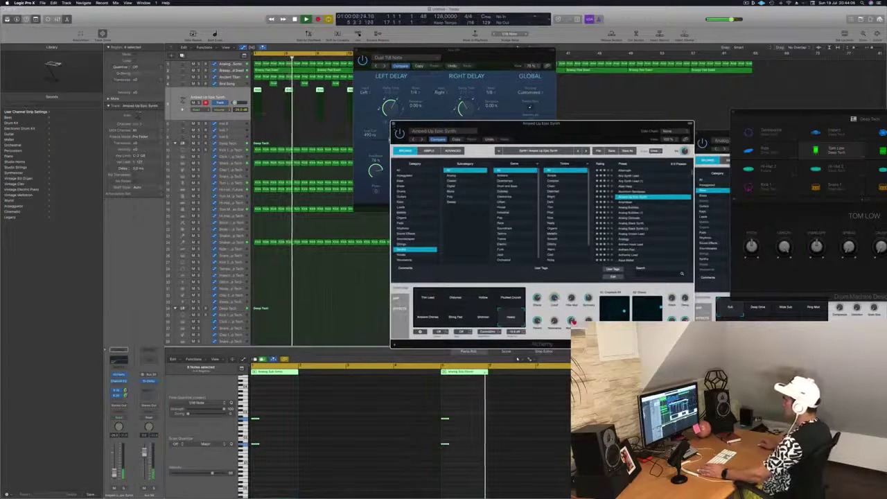
key("super+w")
key("super+w")
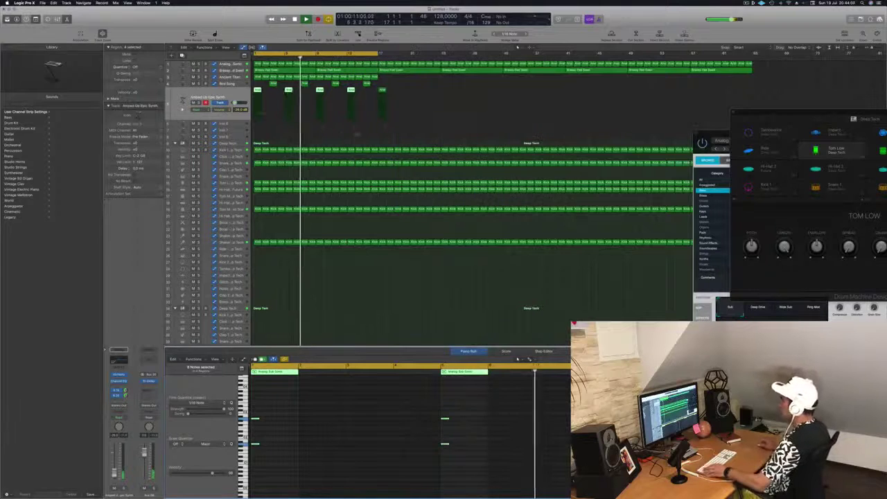
- Delete the extra Amped Up Epic Synth region that lies beyond the end of the cycle range
key("super+Down")
key("super+Down")
key("super+Down")
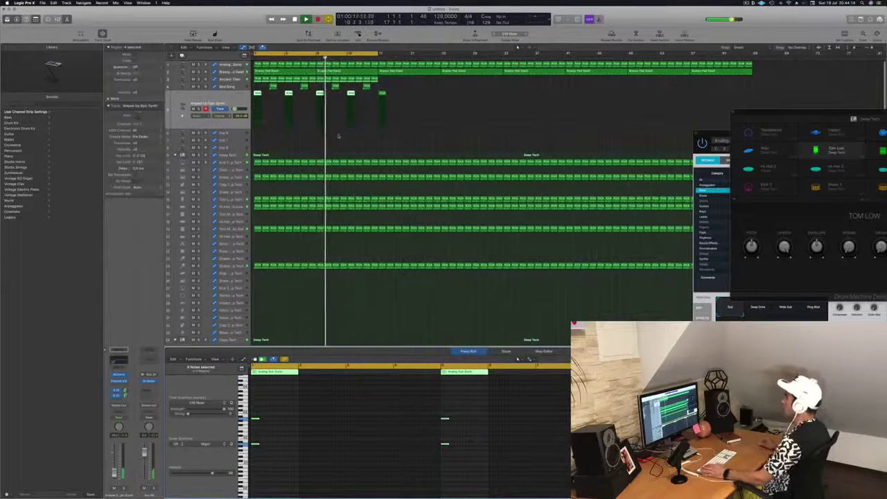
left_click(396, 93)
left_click(383, 93)
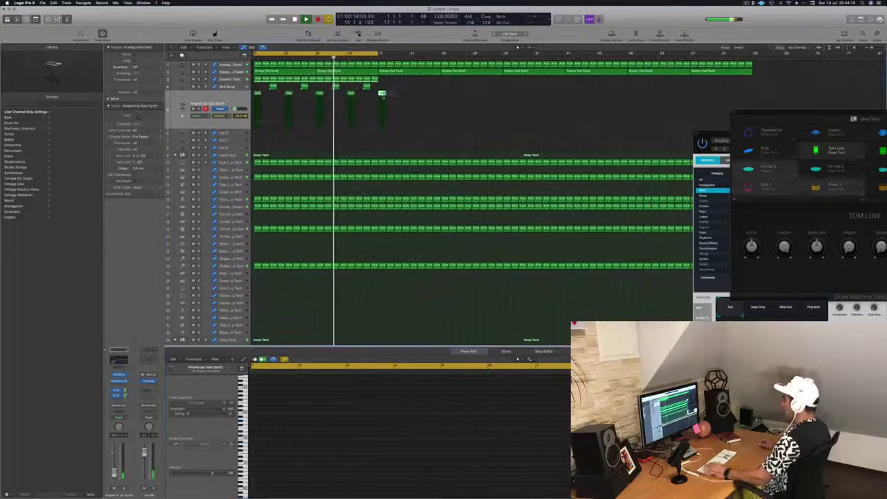
key("Delete")
- Duplicate the regions on the third track, Bird Song and Amped Up Epic Synth until they match the length of the first two tracks
left_click_drag(390, 81, 383, 99)
left_click_drag(513, 80, 254, 119)
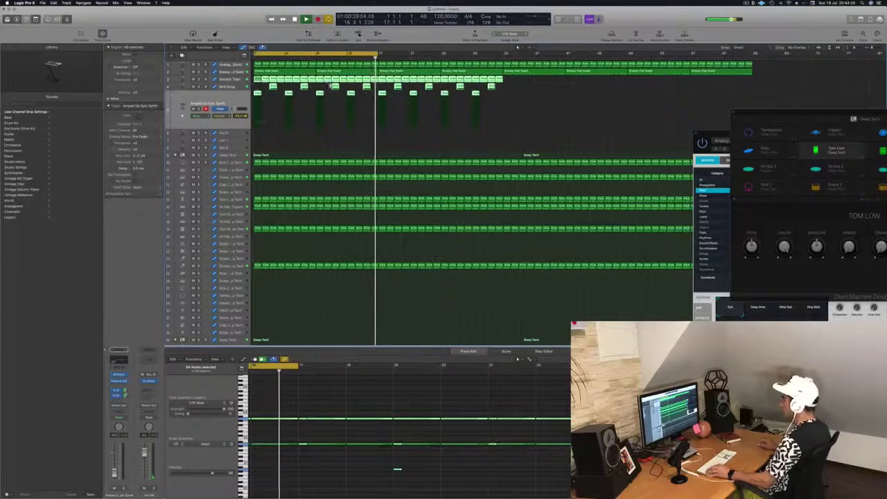
left_click_drag(273, 84, 505, 83)
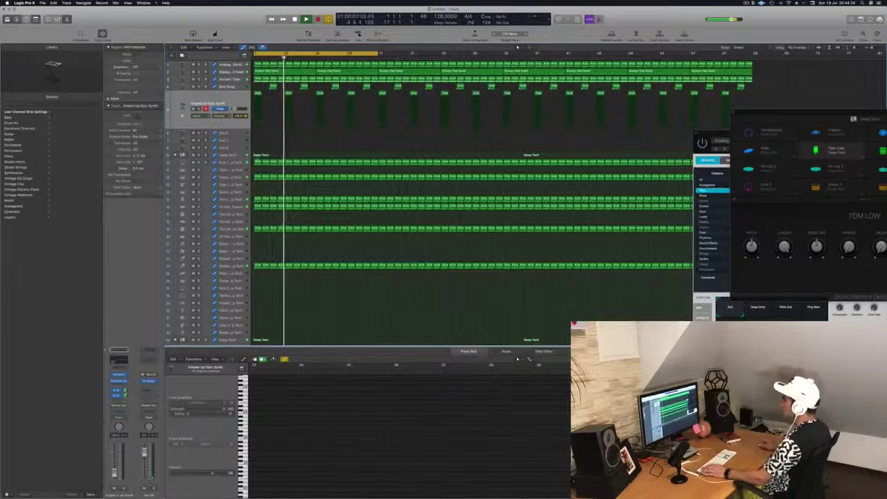
- Select the empty Inst 6 track, restart playback and open its Alchemy instrument
key("Down")
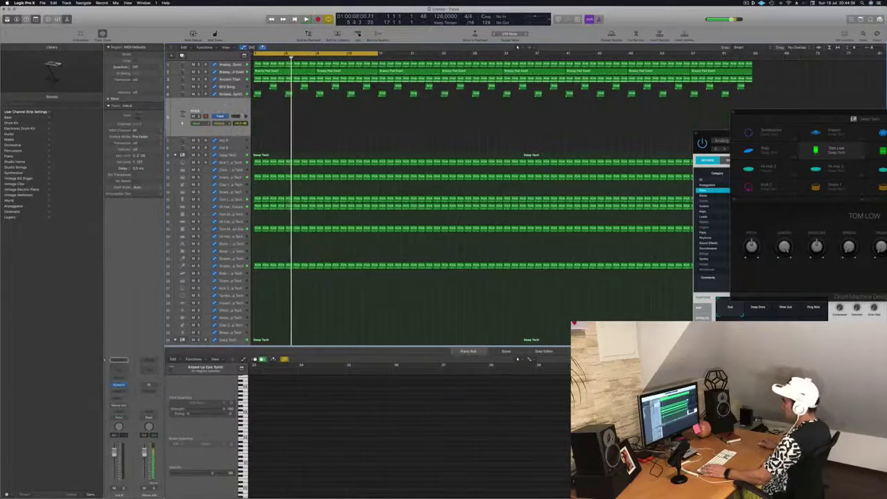
key("Return")
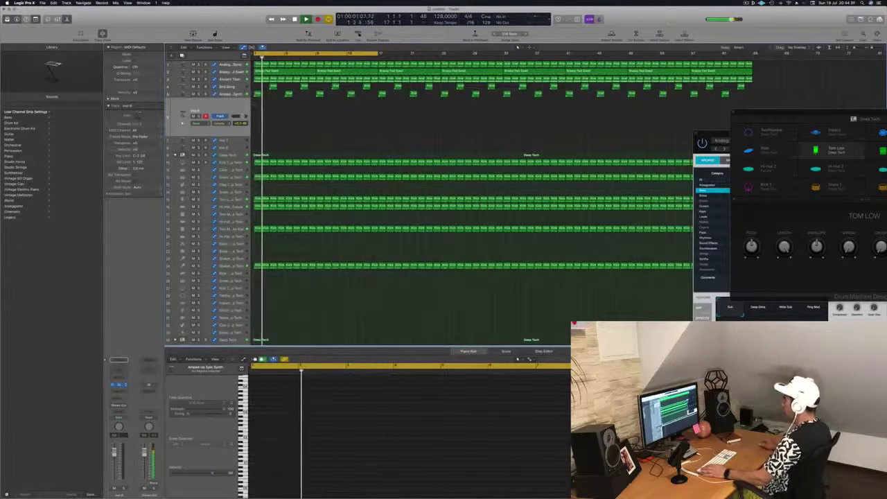
left_click(119, 385)
left_click(746, 2)
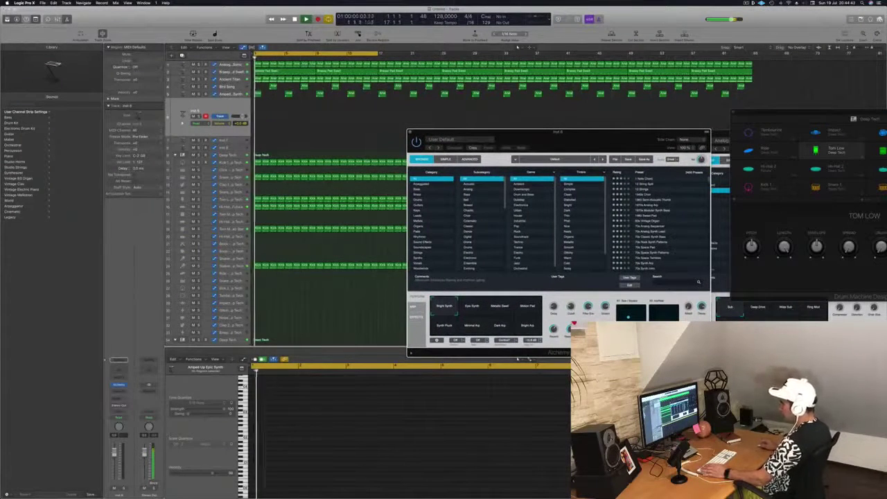
- Add a send to Bus 21 on the Inst 6 track and restart playback
left_click(120, 400)
mouse_move(138, 408)
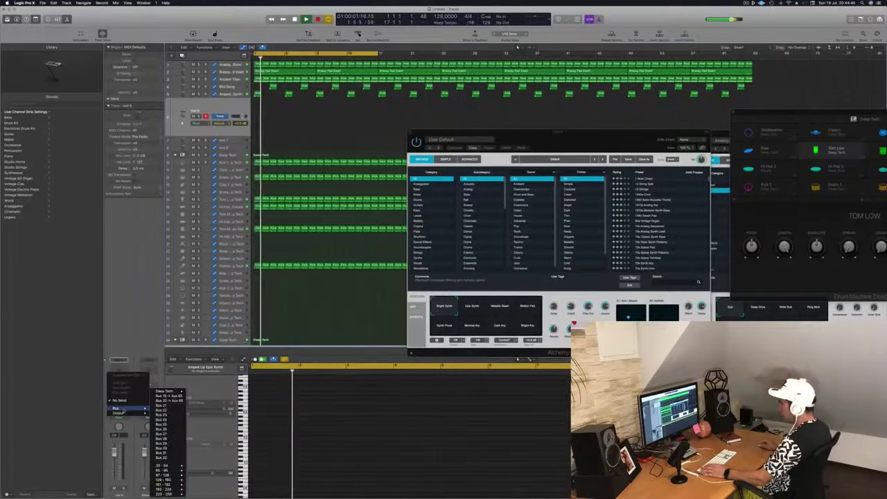
left_click(169, 405)
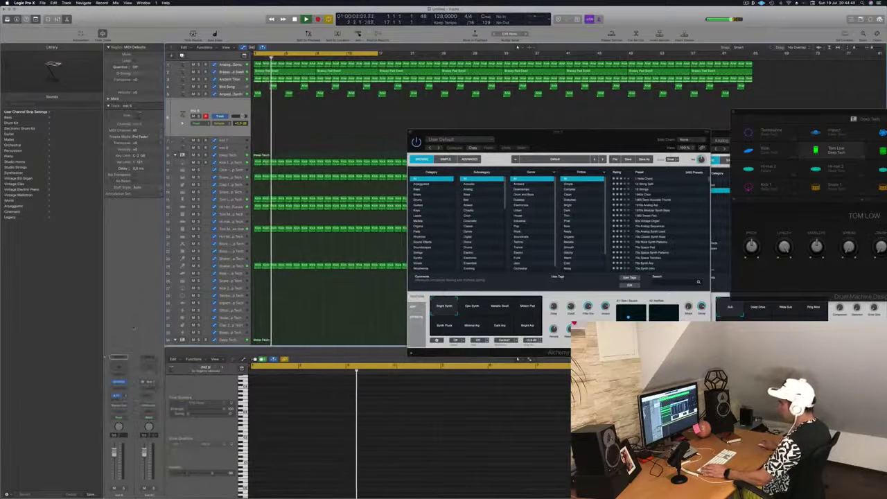
key("Return")
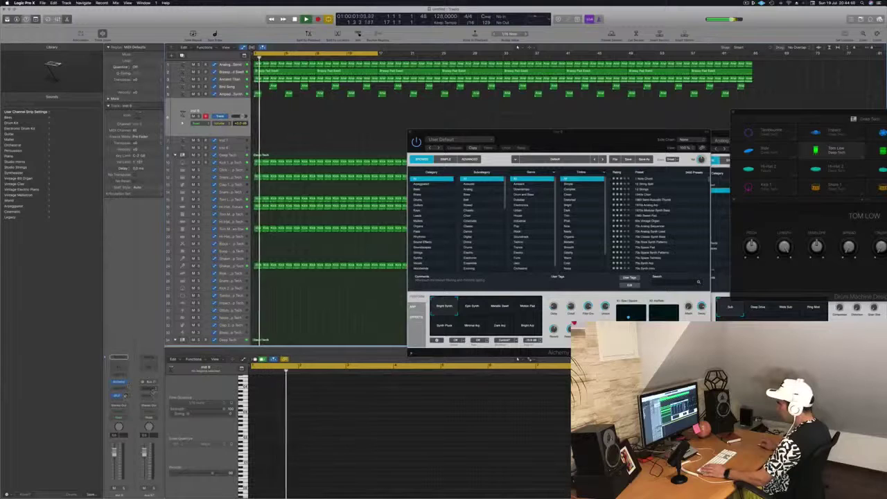
- Insert SilverVerb on Aux 67 and load a preset with 92% reflectivity and size 162, with the wet output at 94%
left_click(149, 388)
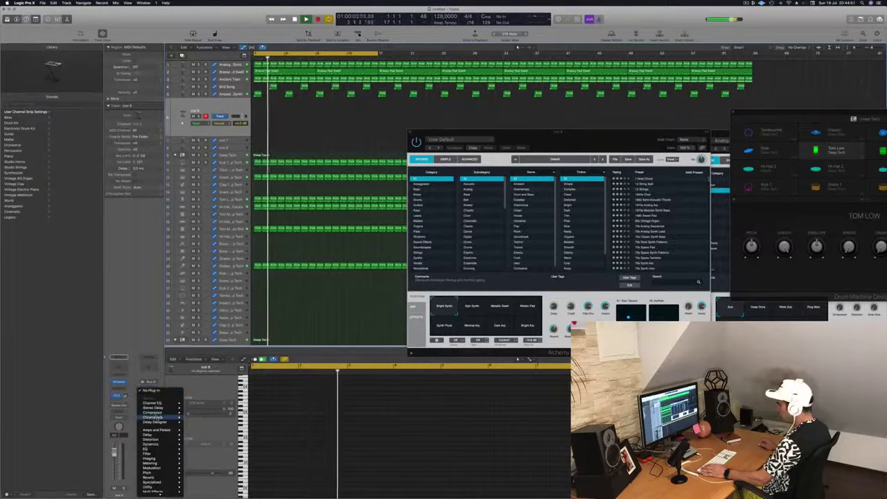
mouse_move(156, 467)
mouse_move(199, 486)
left_click(239, 487)
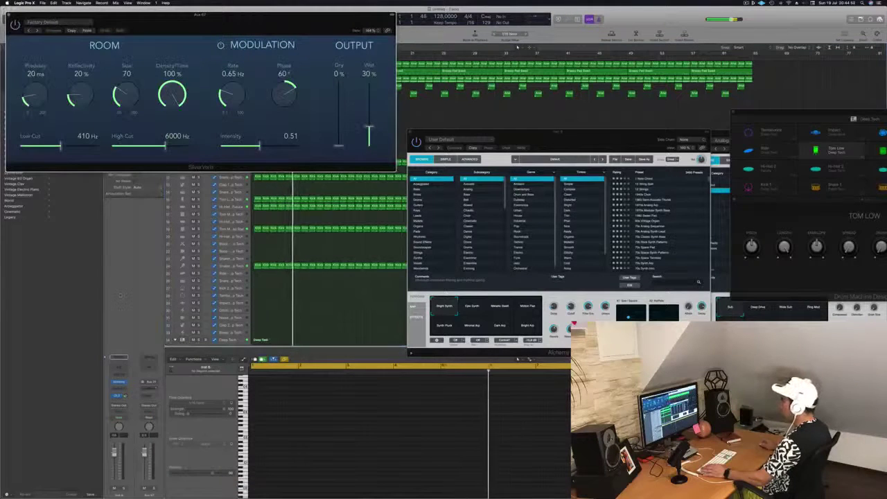
left_click(43, 22)
left_click(60, 123)
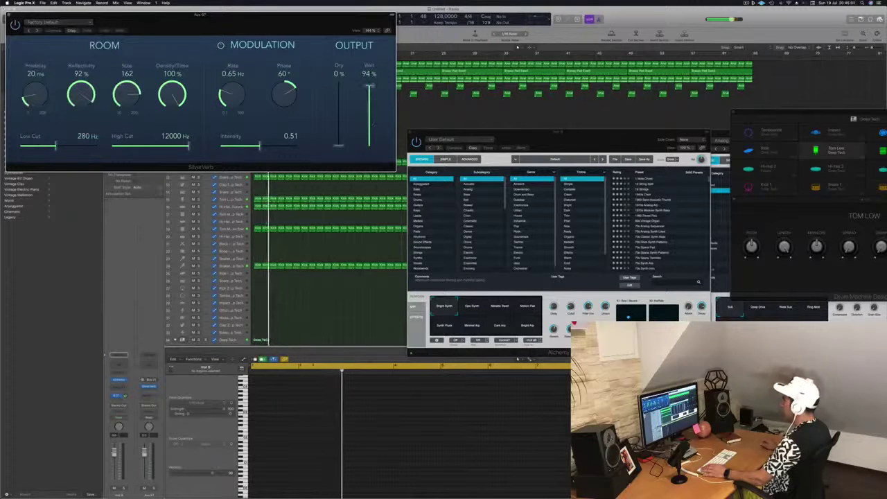
left_click(8, 16)
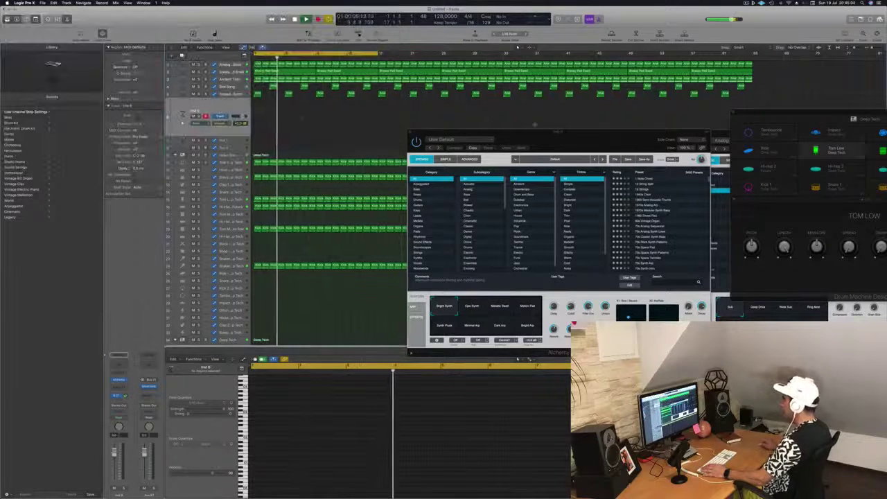
- Move the Alchemy window aside, add a send to Bus 20 on the Inst 6 track and restart playback
left_click_drag(536, 131, 591, 137)
key("space")
key("space")
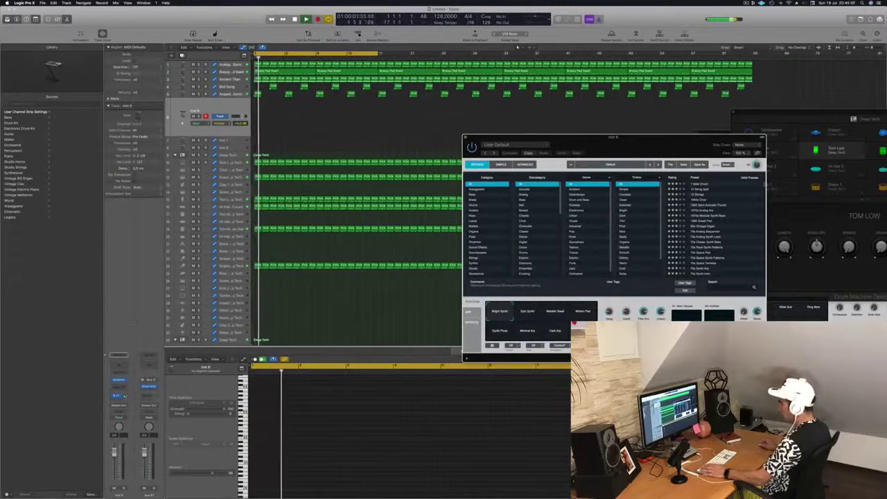
left_click(119, 398)
mouse_move(131, 408)
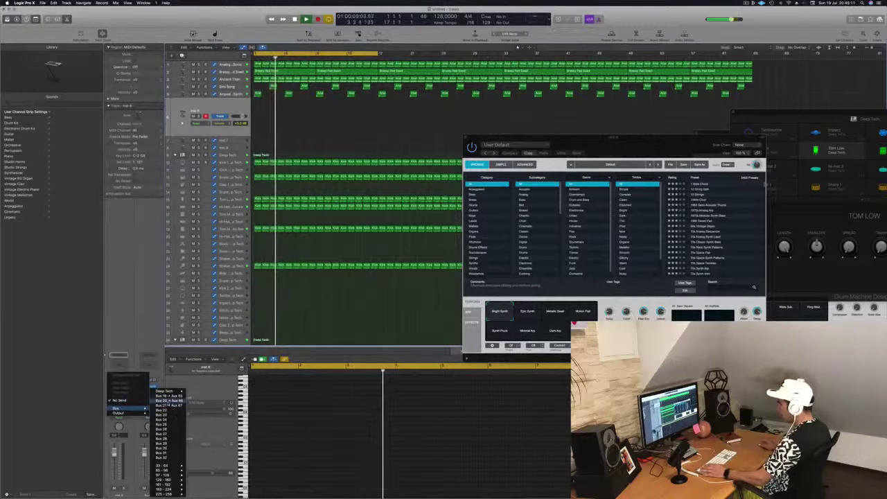
left_click(161, 410)
key("space")
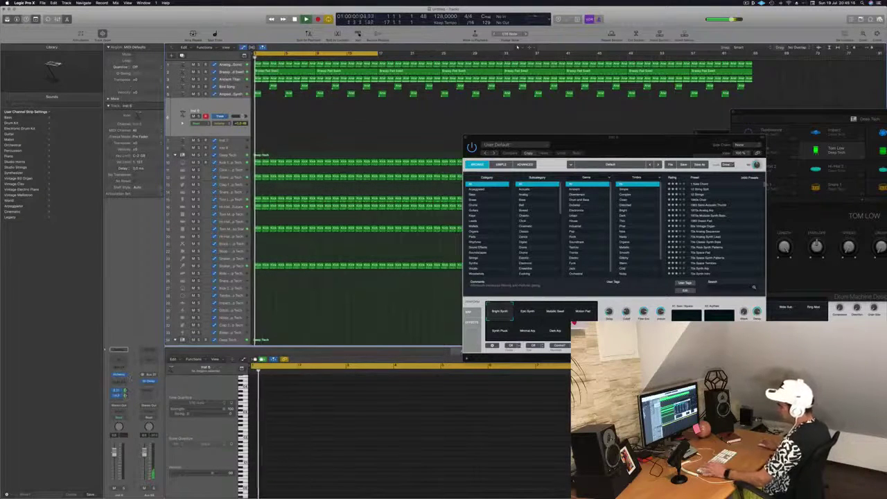
key("space")
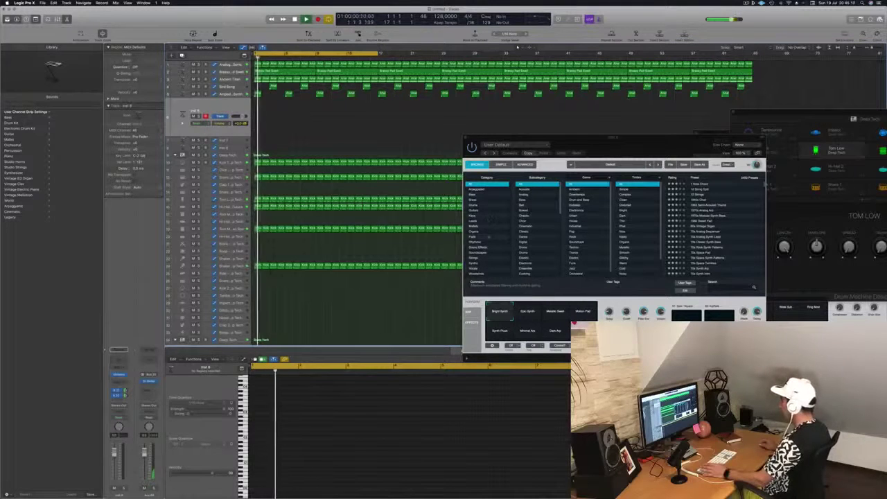
- Load Alchemy's 70s Analog Synth Lead preset from the Leads category, open Musical Typing and move the Alchemy window clear of it
left_click(474, 222)
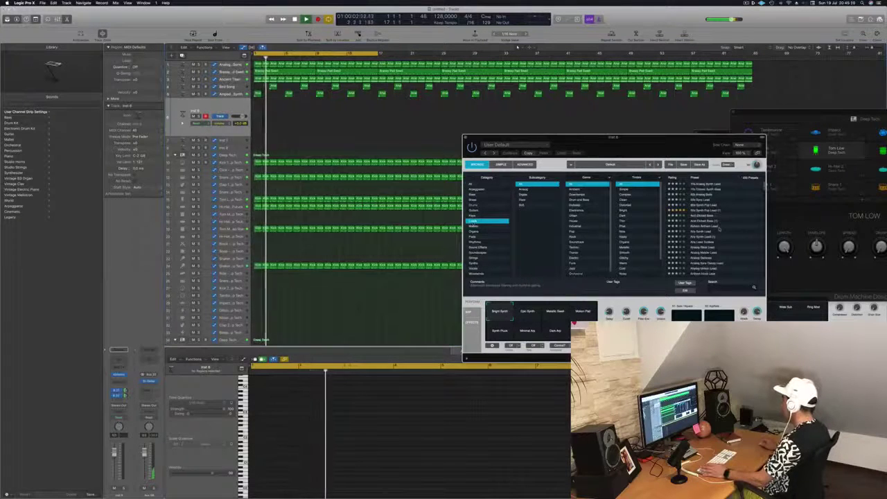
left_click(706, 184)
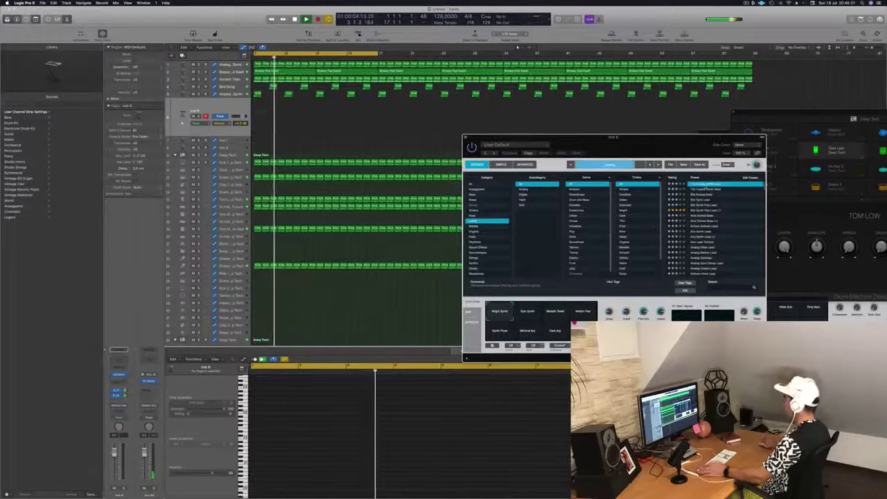
left_click_drag(675, 139, 629, 136)
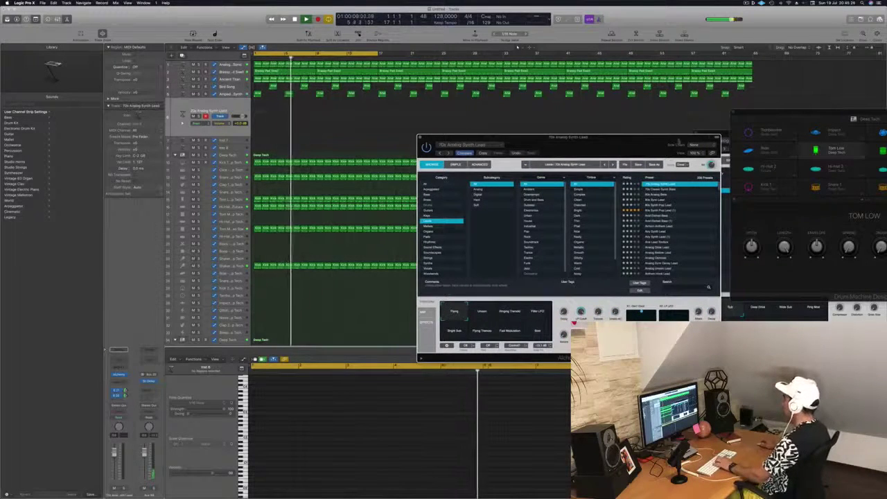
left_click_drag(629, 136, 610, 135)
key("super+k")
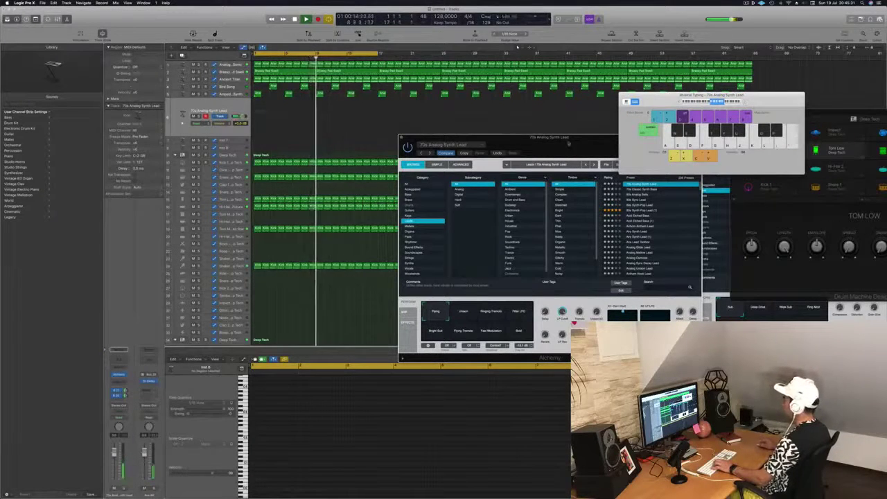
left_click_drag(567, 142, 556, 144)
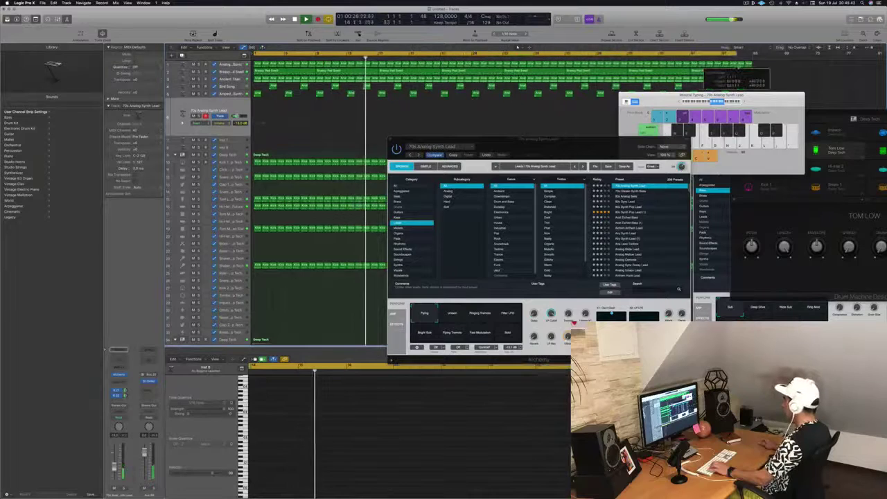
left_click_drag(591, 146, 562, 227)
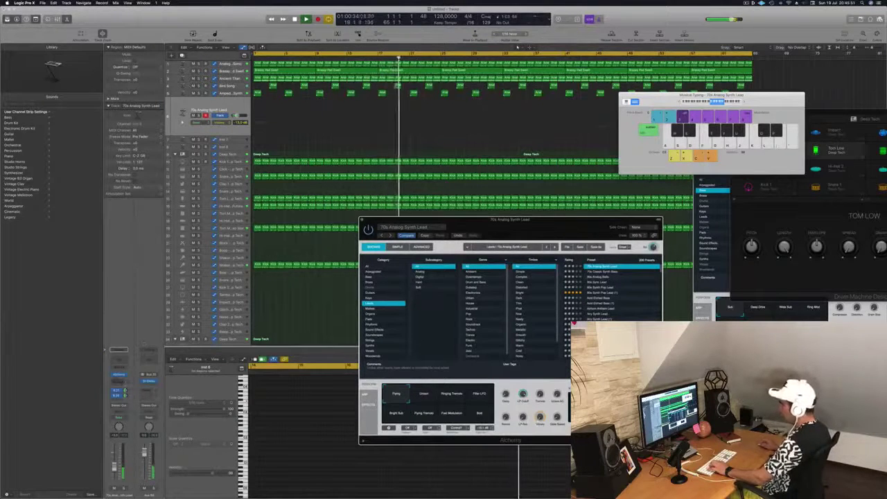
- Insert a Compressor on the 70s Analog Synth Lead track and set its side chain to kick Bus 8
left_click(120, 381)
mouse_move(133, 414)
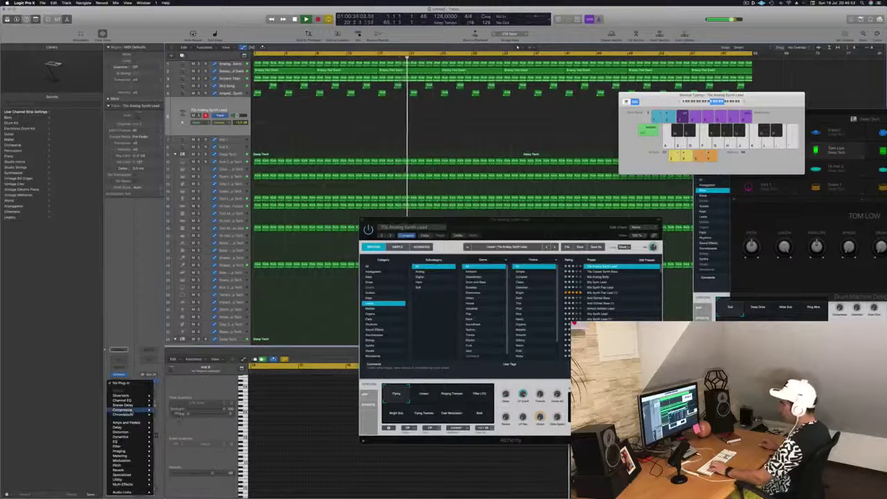
left_click(168, 411)
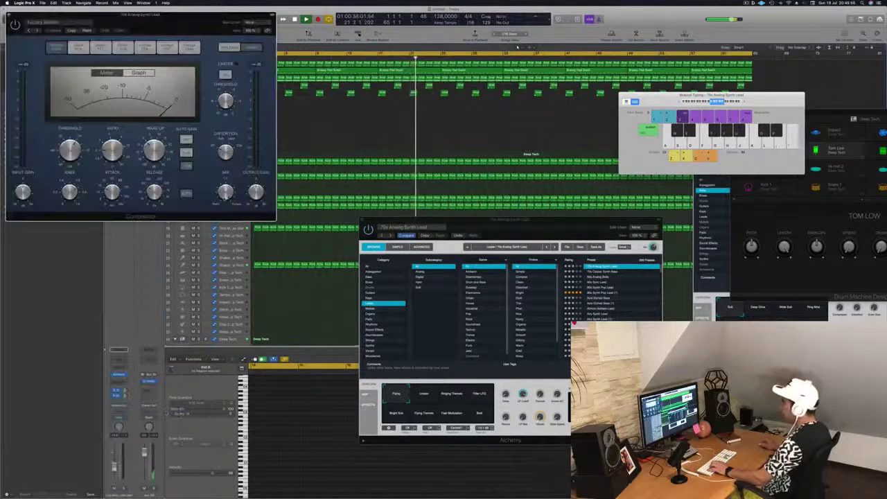
left_click_drag(183, 30, 432, 90)
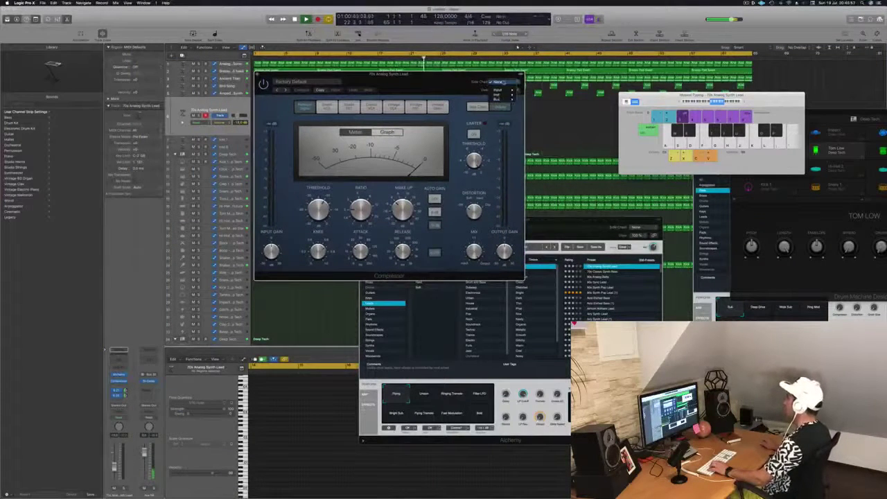
mouse_move(511, 99)
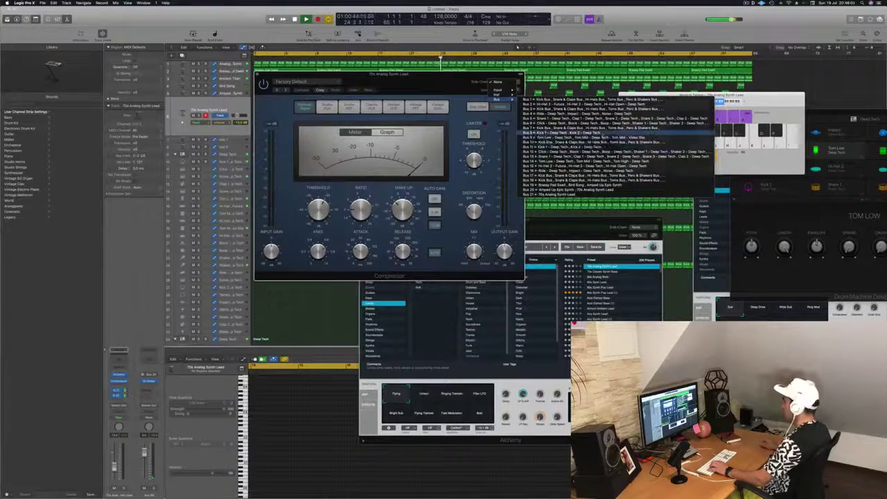
left_click(548, 138)
left_click_drag(388, 73, 446, 90)
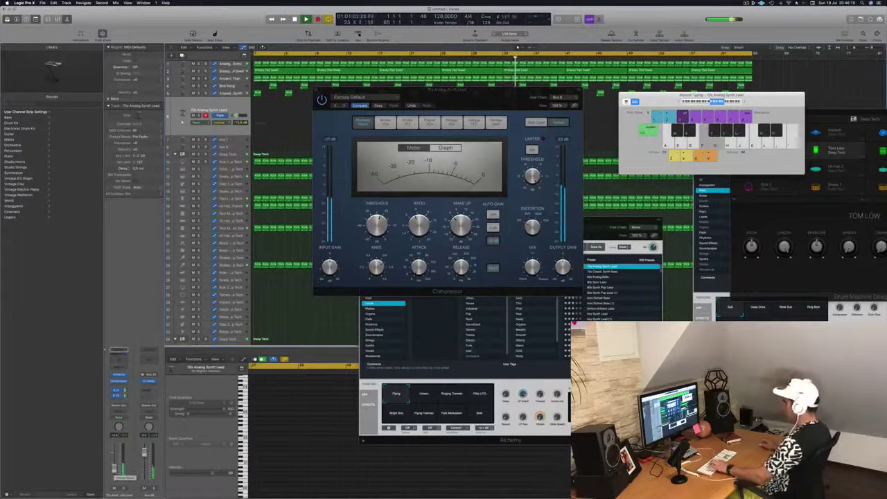
- Try Alchemy's Unison performance snapshot, settle on Bold, and move the Compressor and Alchemy windows apart
left_click(420, 397)
left_click_drag(439, 99, 789, 101)
left_click_drag(541, 226, 441, 220)
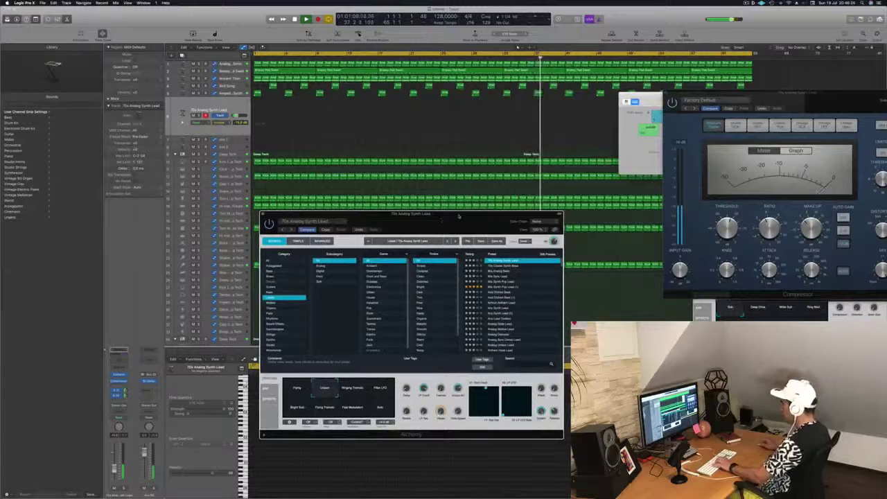
left_click_drag(456, 229, 536, 180)
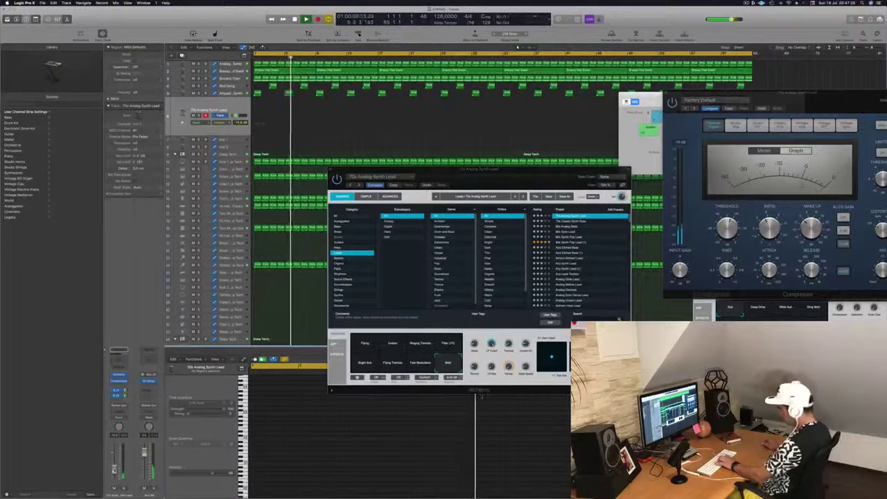
- Bring the Musical Typing keyboard to the front and try out lead notes over the playing track
left_click(640, 101)
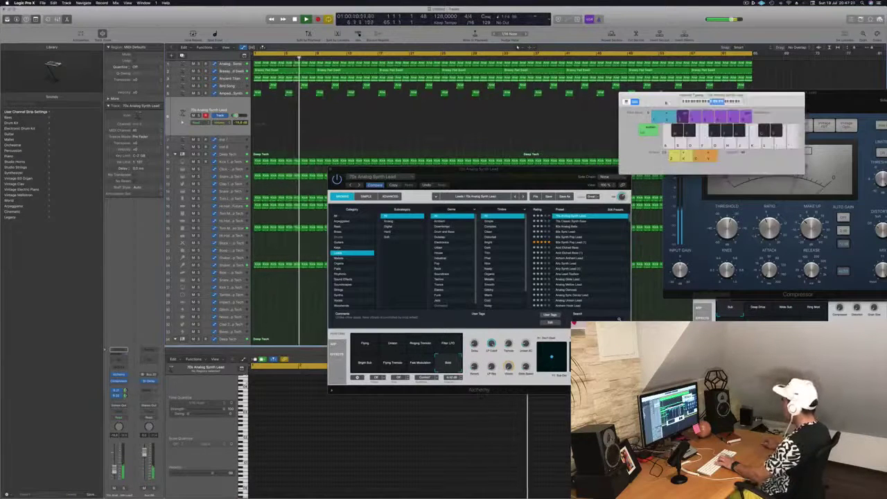
left_click_drag(739, 101, 705, 111)
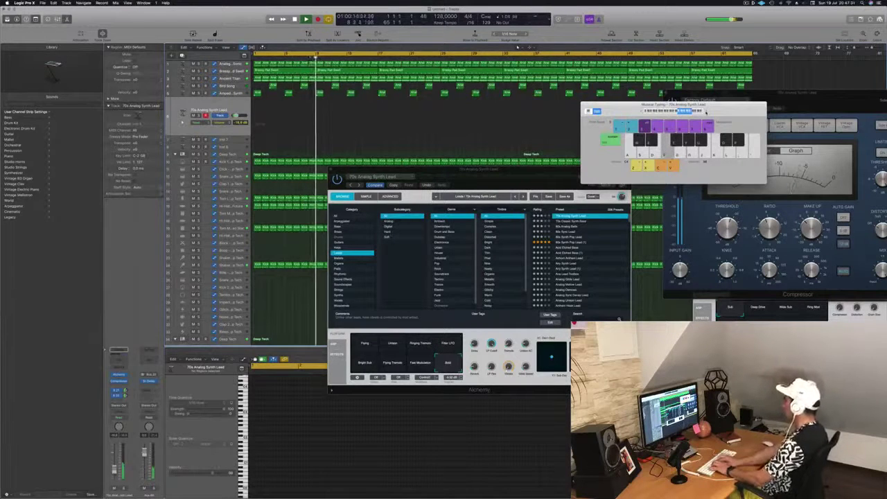
key("h")
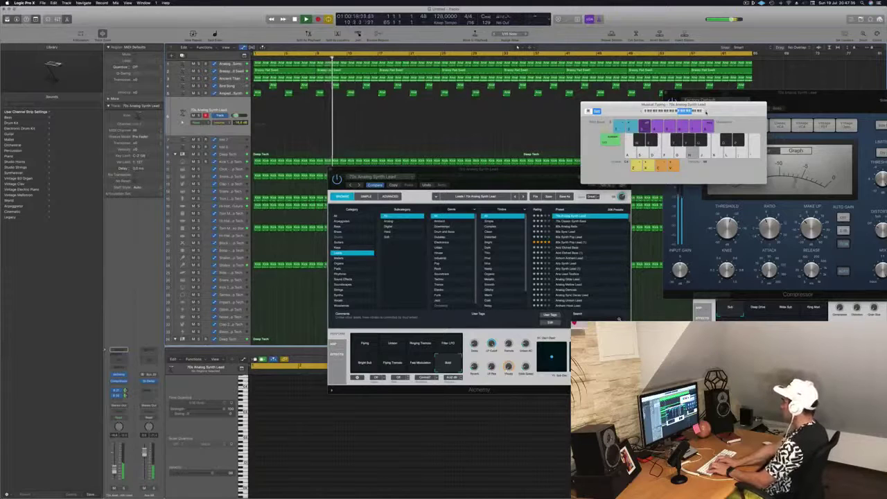
key("semicolon")
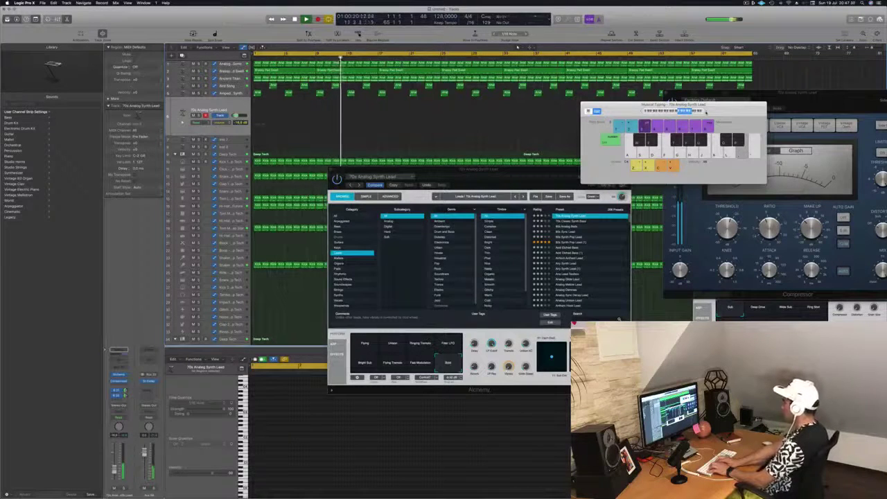
- Record an improvised lead melody on the 70s Analog Synth Lead track with Musical Typing
key("j")
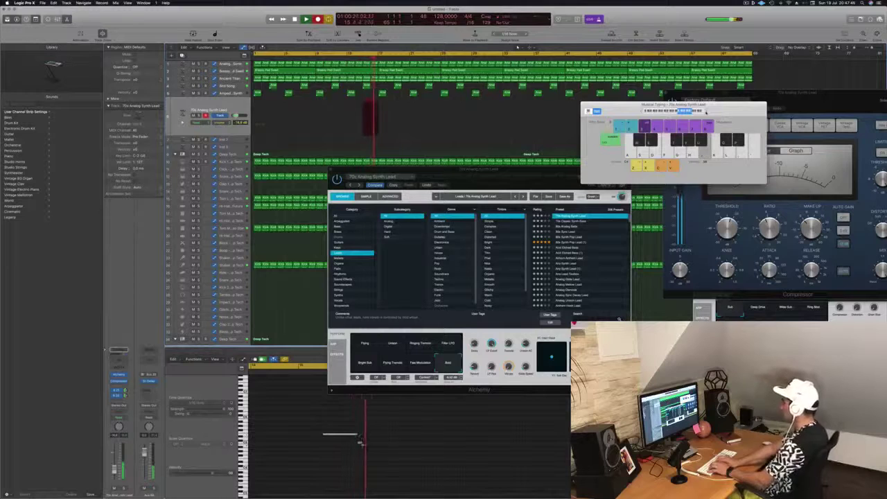
key("h")
key("j")
key("k")
key("f")
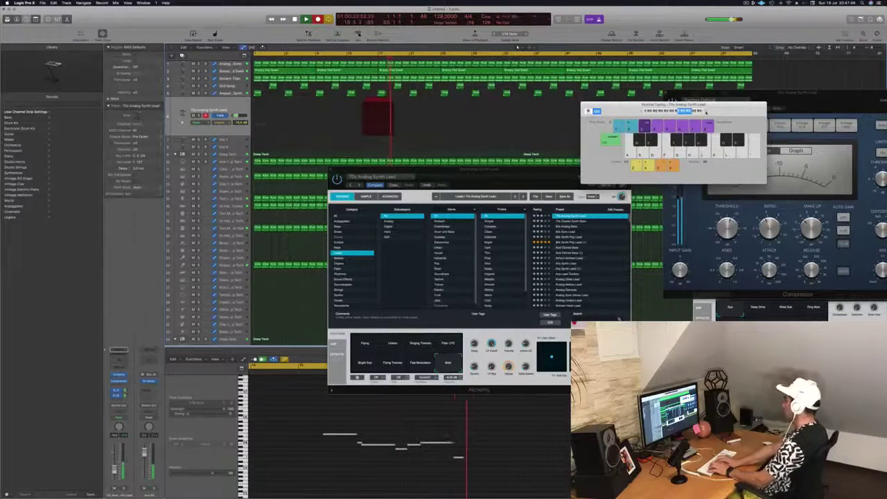
key("l")
key("j")
key("h")
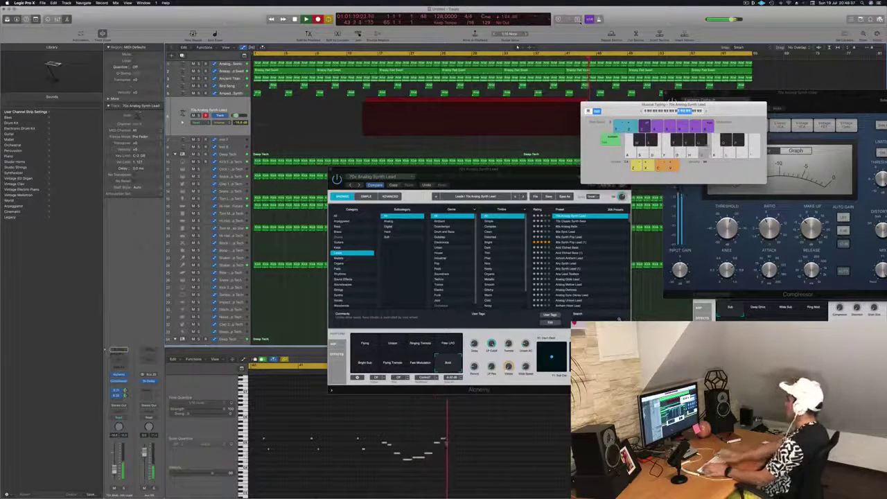
- End the lead recording, play back part of it and return the playhead to the project start
key("space")
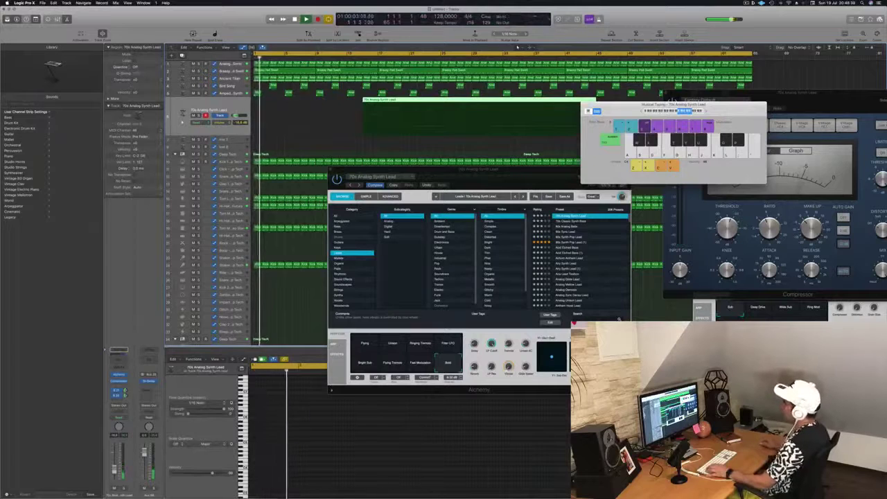
left_click(427, 59)
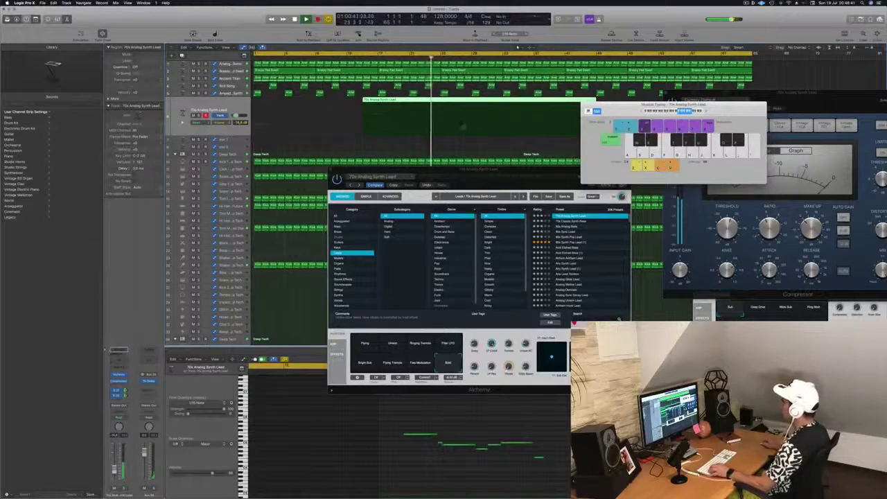
key("Return")
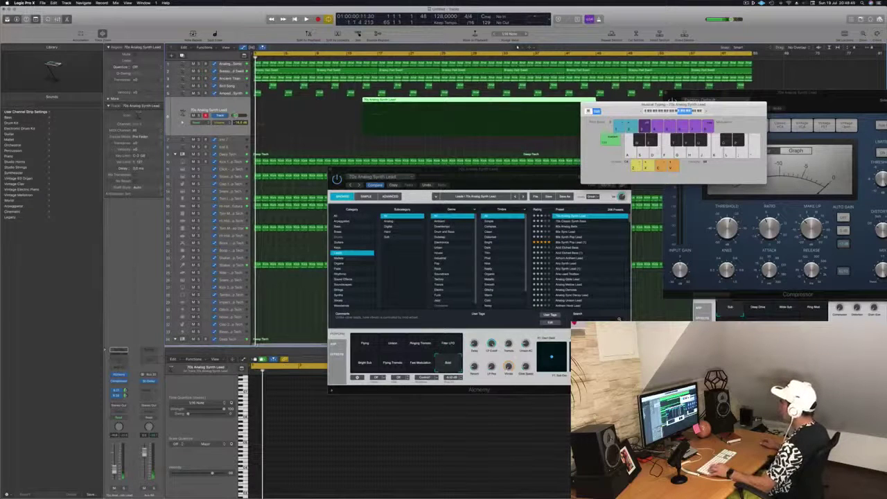
- Split the recorded lead region, delete its first part, move the remainder to bar 1 and play it back
double_click(486, 103, "super")
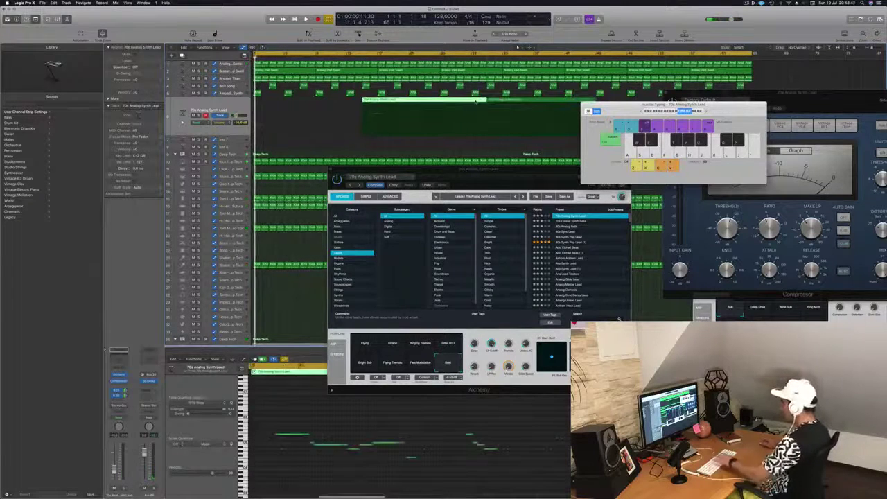
key("Delete")
left_click_drag(523, 104, 291, 110)
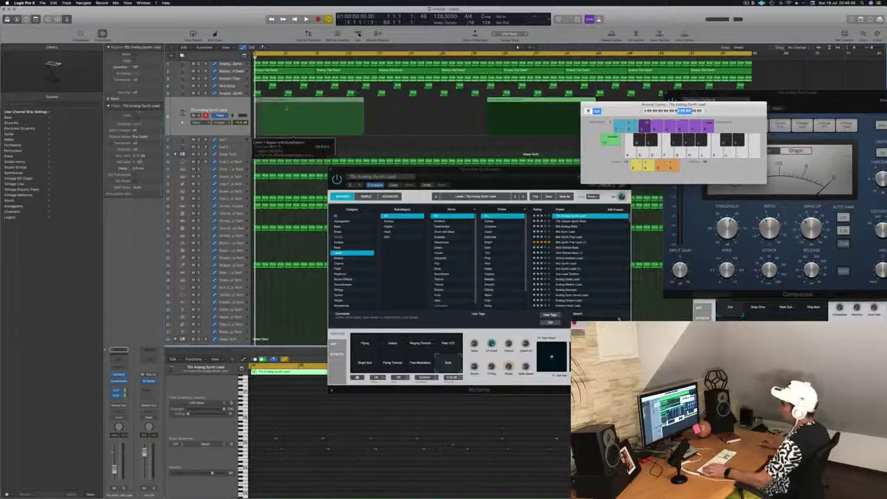
key("space")
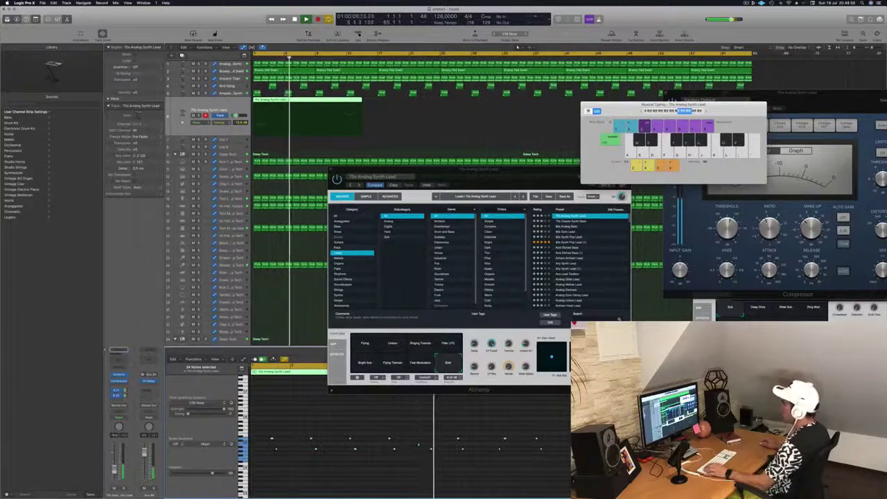
- Shorten the lead region to four bars and duplicate it until it matches the length of the upper tracks
left_click_drag(478, 177, 748, 152)
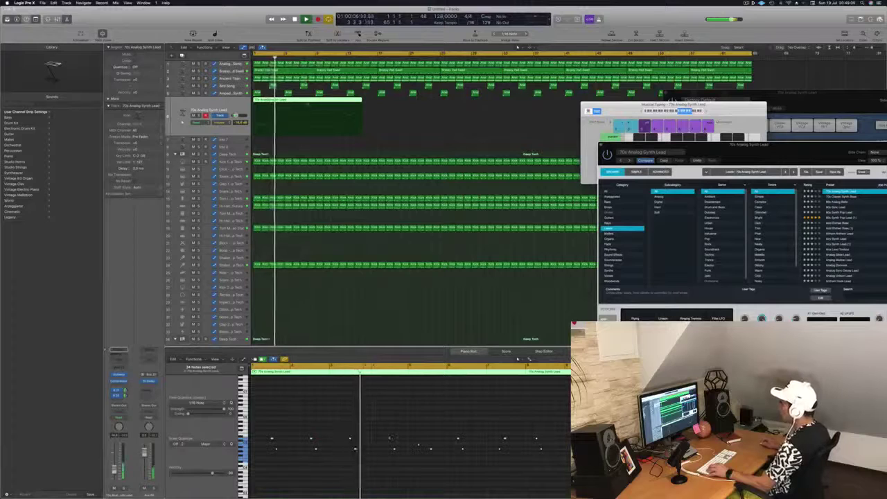
left_click(260, 138)
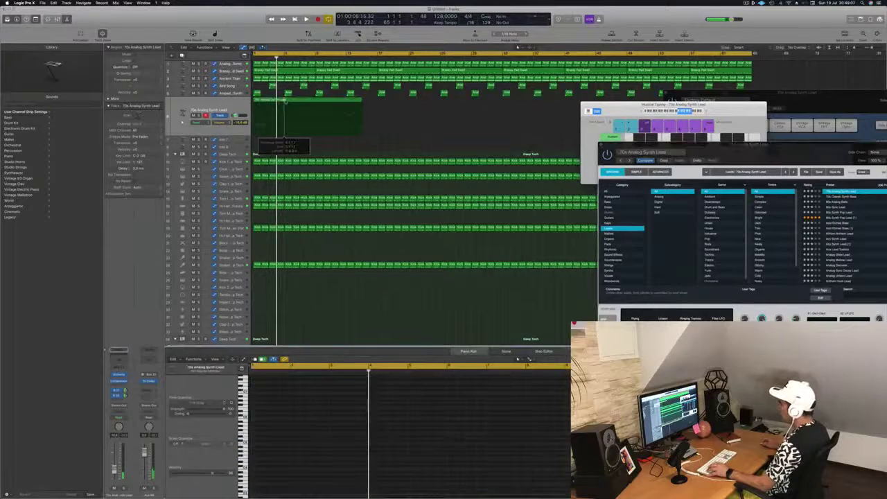
key("r")
left_click_drag(271, 102, 343, 107)
left_click_drag(266, 106, 389, 112)
key("super+k")
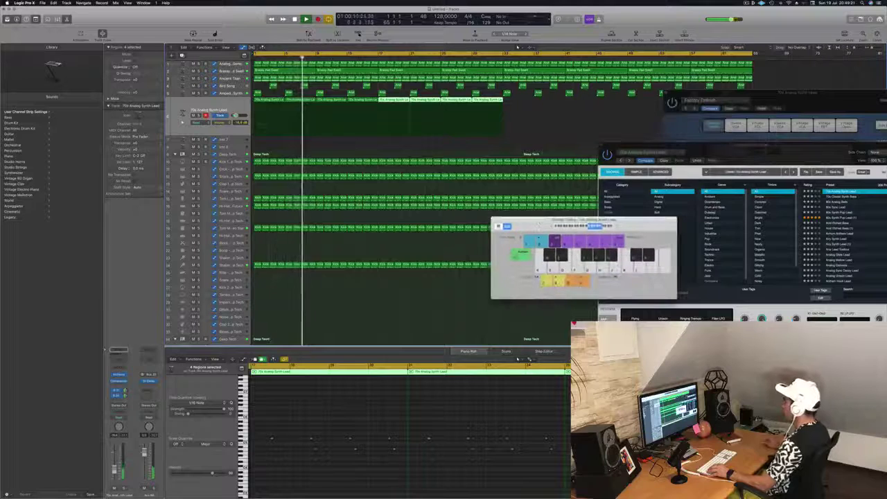
left_click_drag(404, 102, 641, 109)
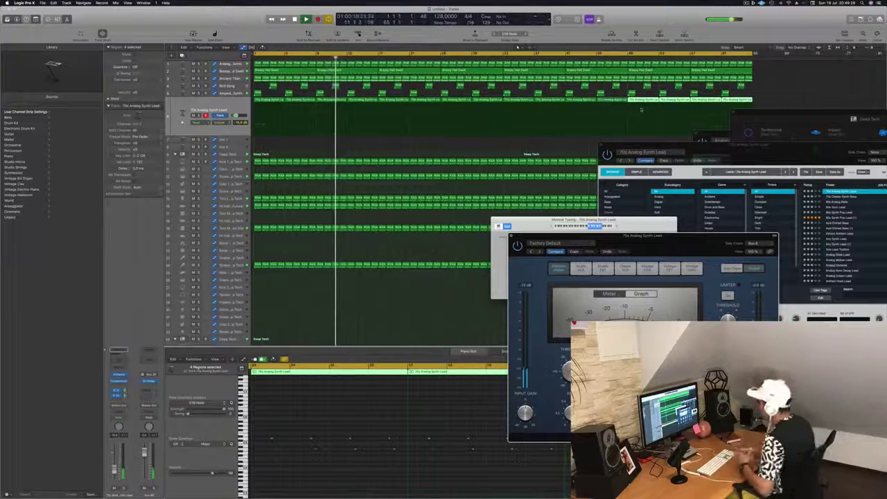